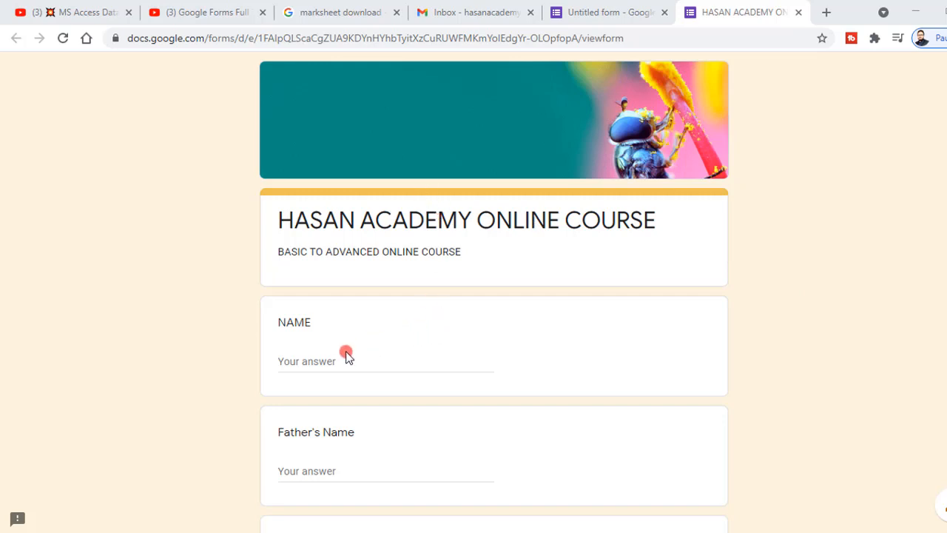
Enter a name in the NAME field, move to Father's Name, and scroll through the form
{"action": "left_click", "coordinate": [302, 361]}
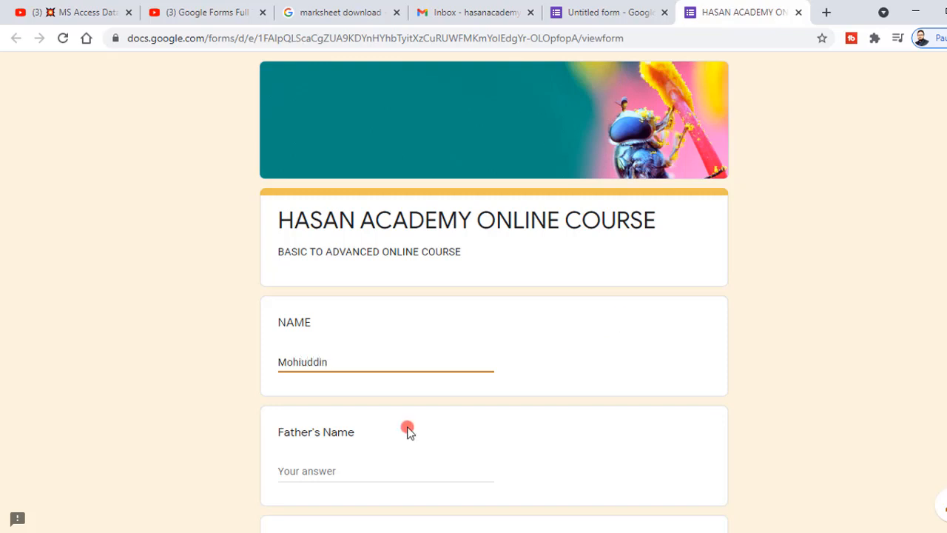
{"action": "left_click", "coordinate": [308, 474]}
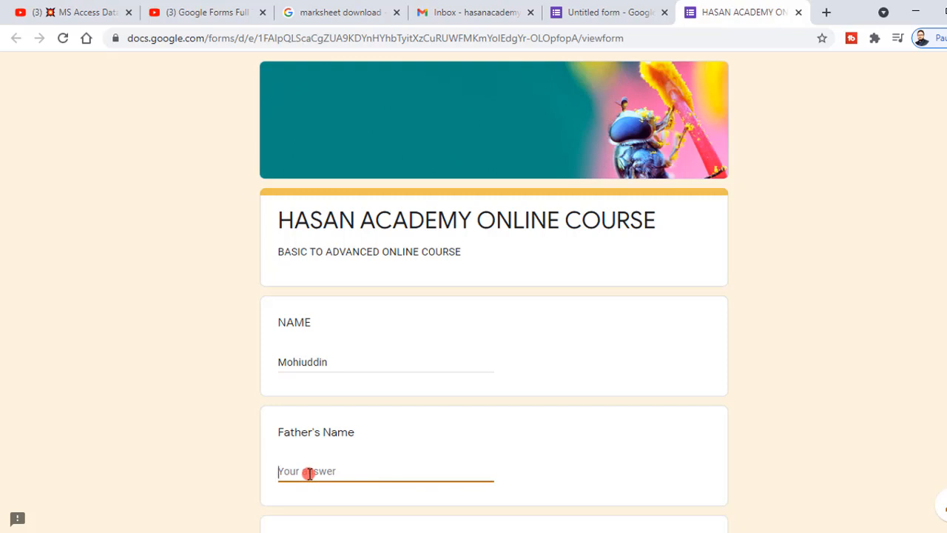
{"action": "scroll", "coordinate": [308, 473], "scroll_direction": "down", "scroll_amount": 7}
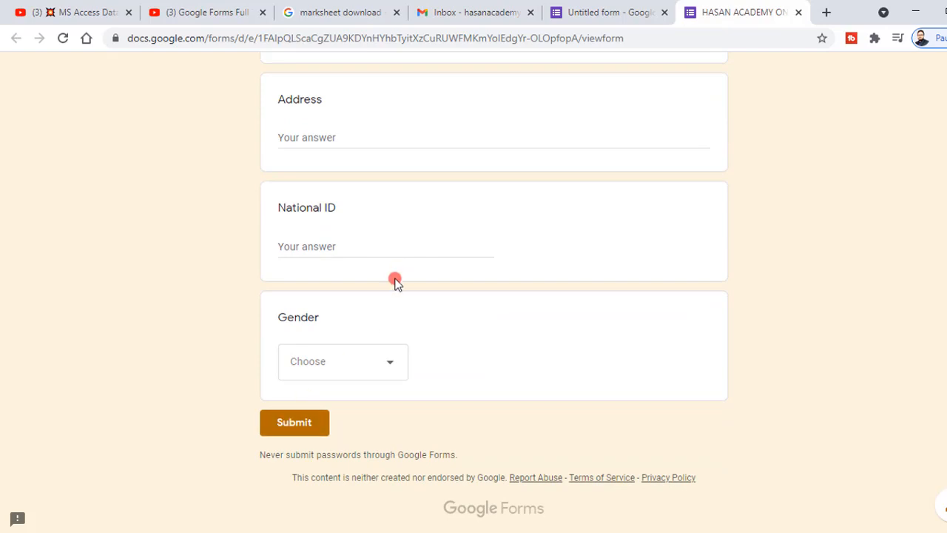
{"action": "scroll", "coordinate": [398, 333], "scroll_direction": "up", "scroll_amount": 5}
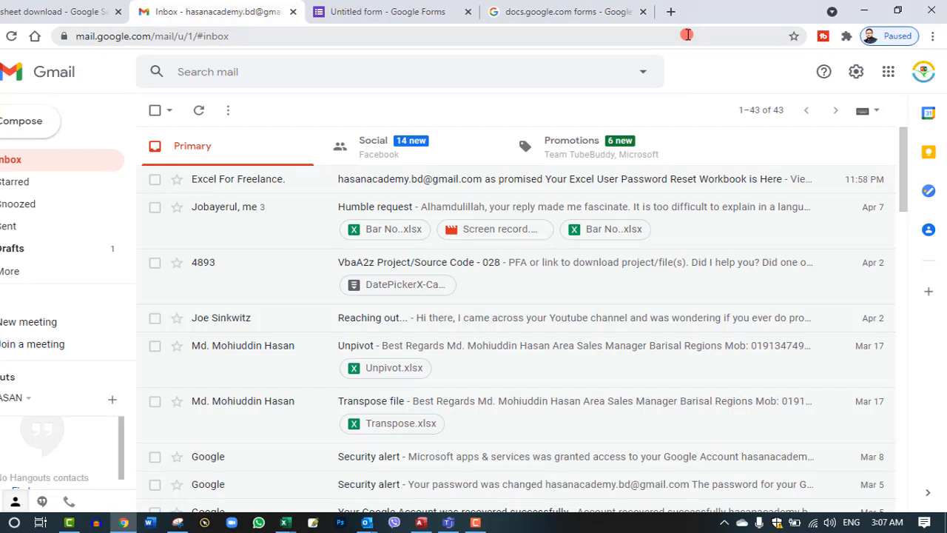
Close the forms search tab and launch Google Forms from the Google apps launcher
{"action": "left_click", "coordinate": [642, 12]}
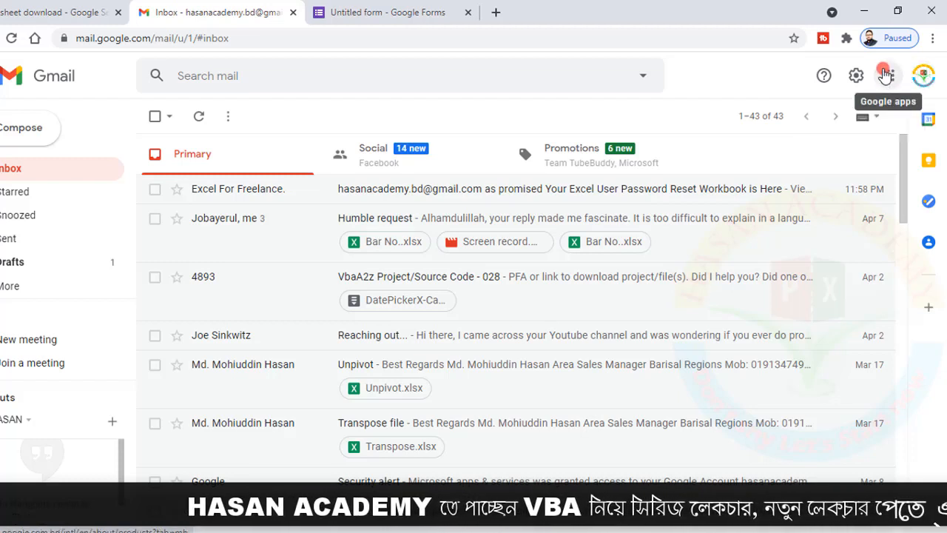
{"action": "left_click", "coordinate": [886, 76]}
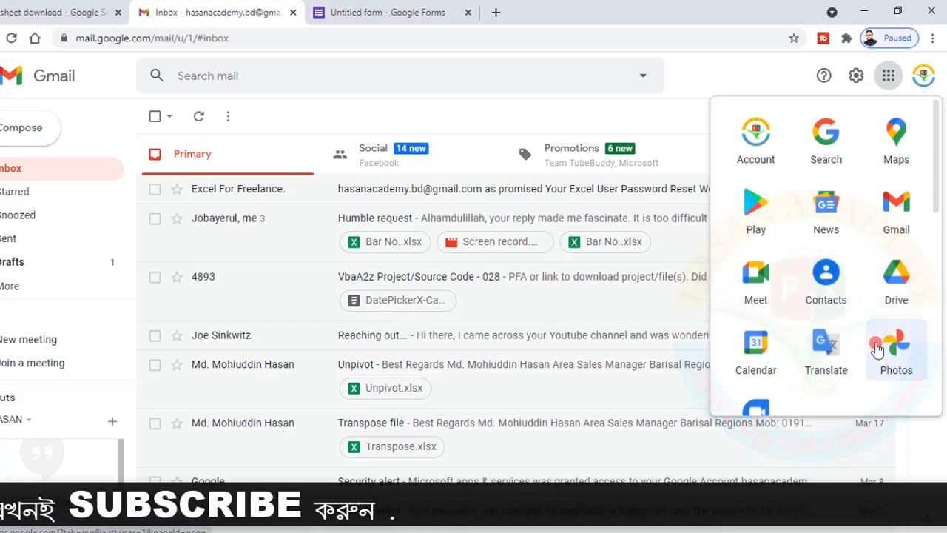
{"action": "scroll", "coordinate": [897, 338], "scroll_direction": "down", "scroll_amount": 3}
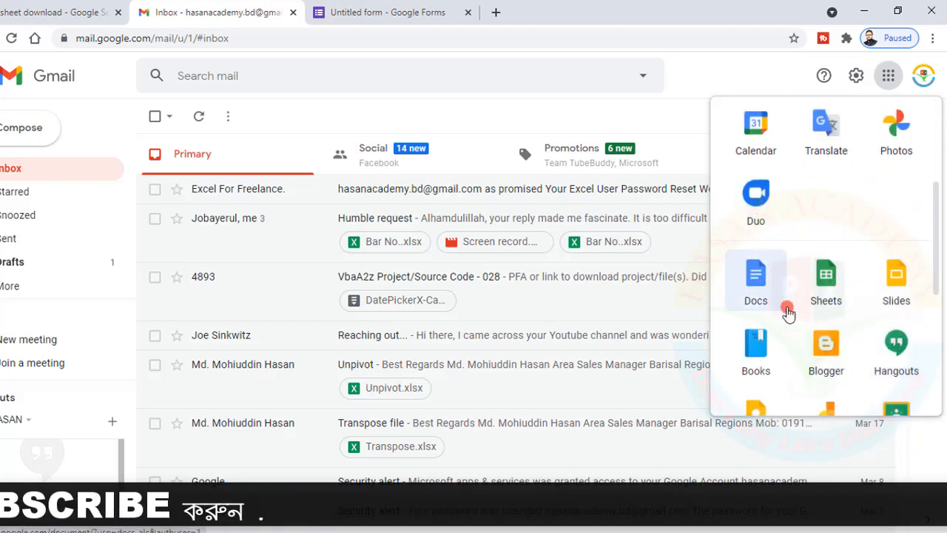
{"action": "scroll", "coordinate": [787, 310], "scroll_direction": "down", "scroll_amount": 4}
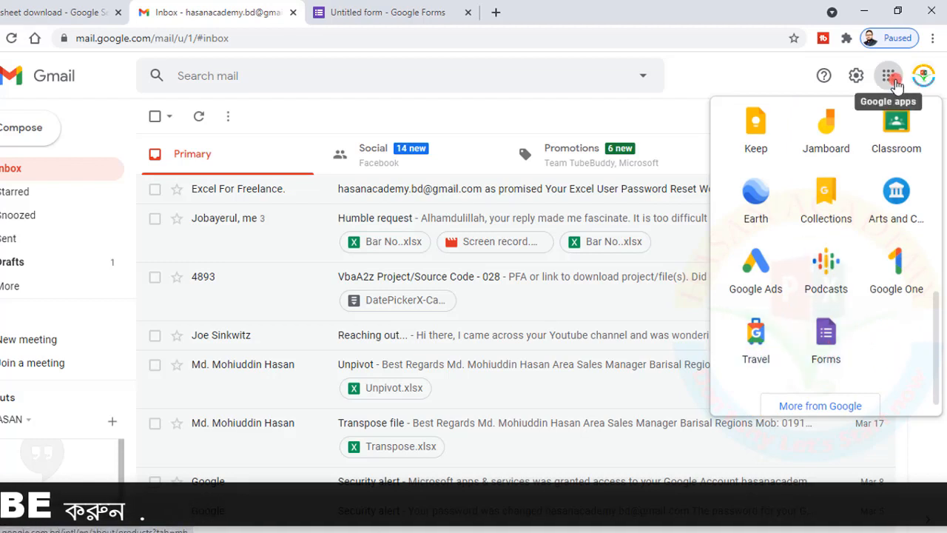
{"action": "left_click", "coordinate": [827, 344]}
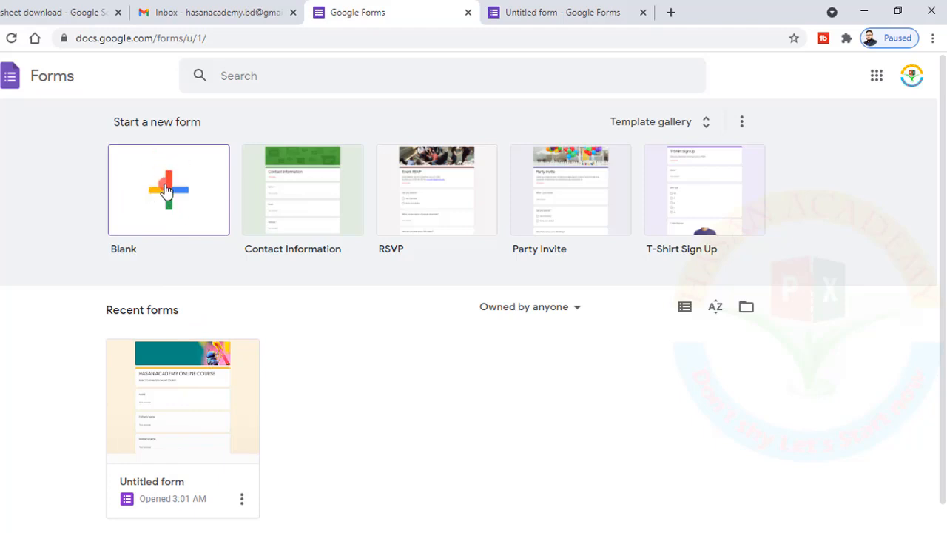
Create a blank form titled 'HASAN ACADMY' with description 'THIS IS ONLINE PLATFORM'
{"action": "left_click", "coordinate": [166, 191]}
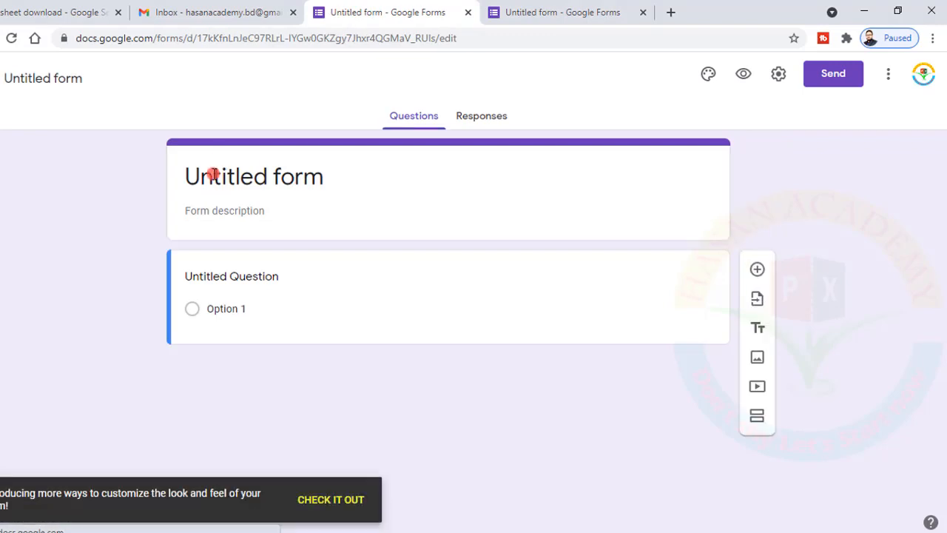
{"action": "left_click_drag", "start_coordinate": [328, 175], "coordinate": [190, 176]}
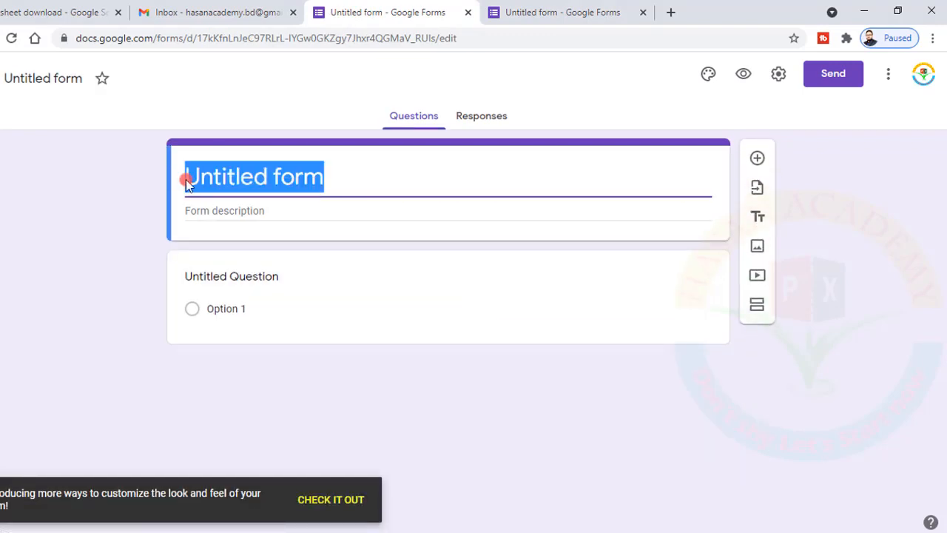
{"action": "key", "text": "BackSpace"}
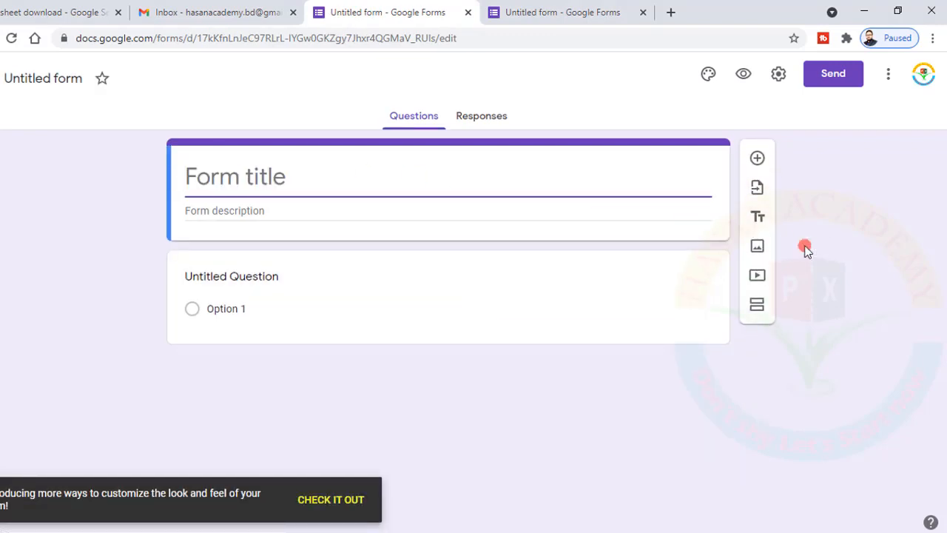
{"action": "type", "text": "HASA"}
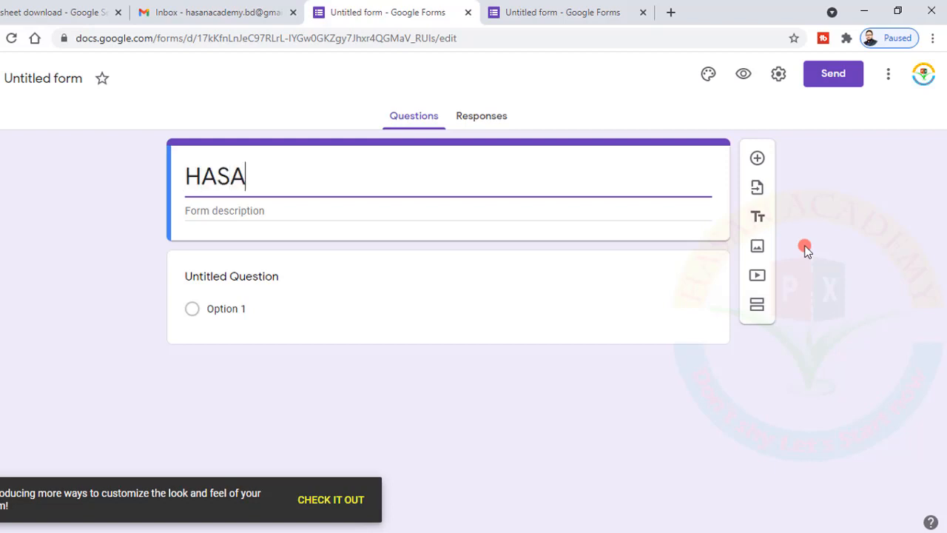
{"action": "type", "text": "N AC"}
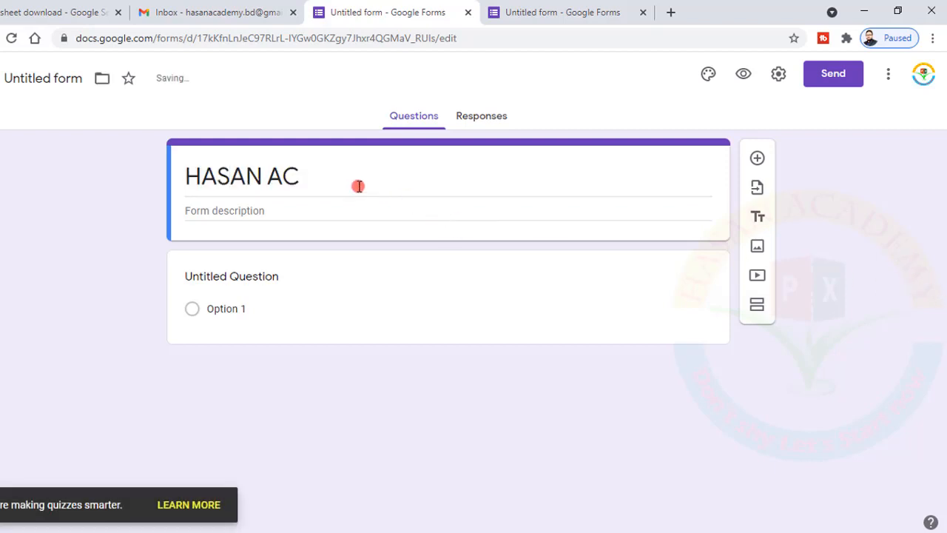
{"action": "left_click", "coordinate": [321, 178]}
{"action": "left_click", "coordinate": [321, 178]}
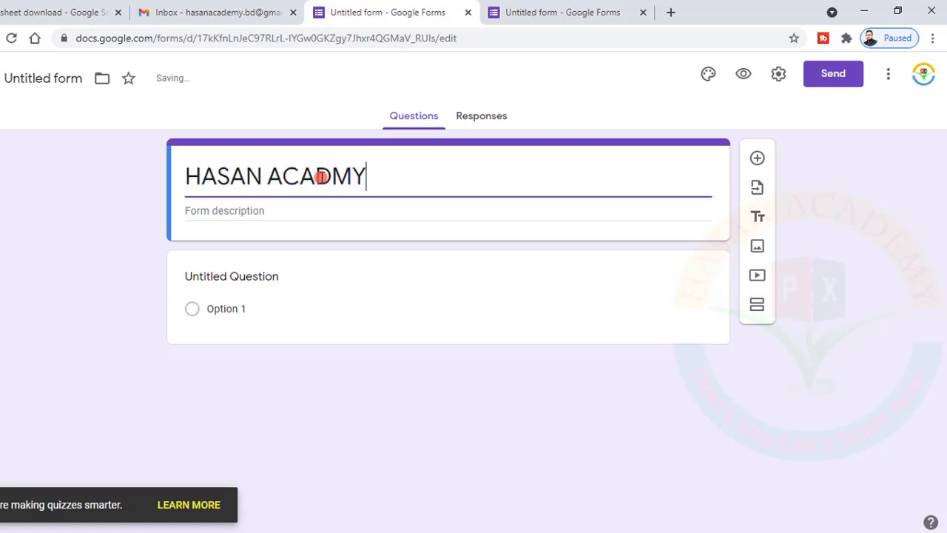
{"action": "left_click", "coordinate": [211, 217]}
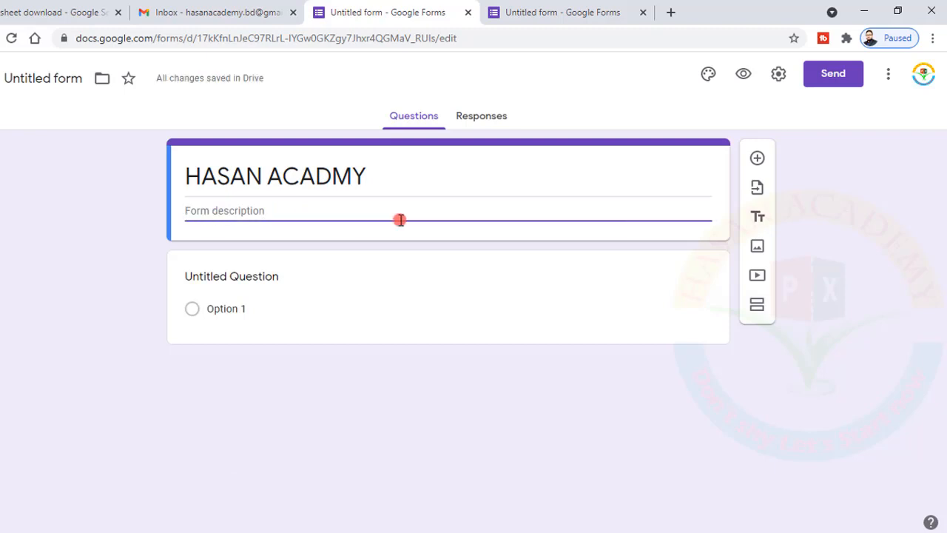
{"action": "type", "text": "THIS IS ONLINE"}
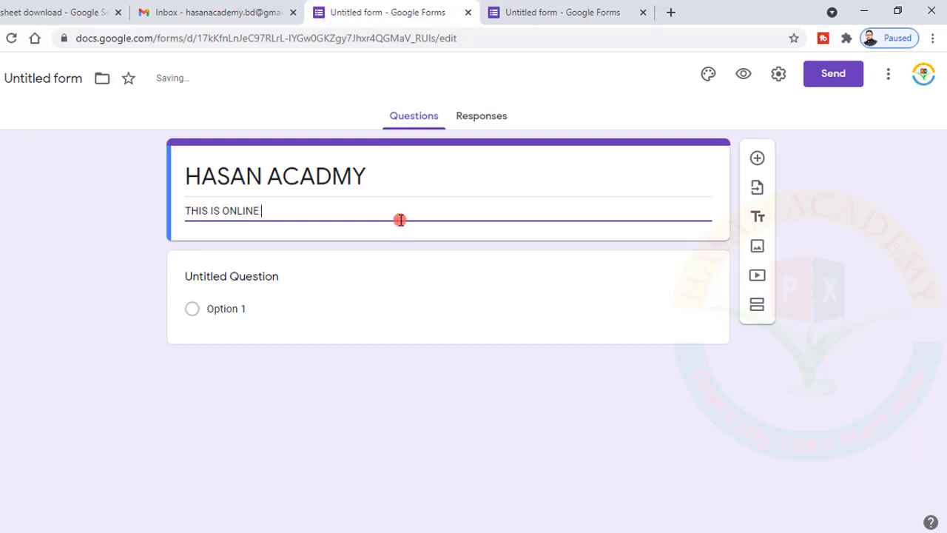
{"action": "type", "text": " PLATFORM"}
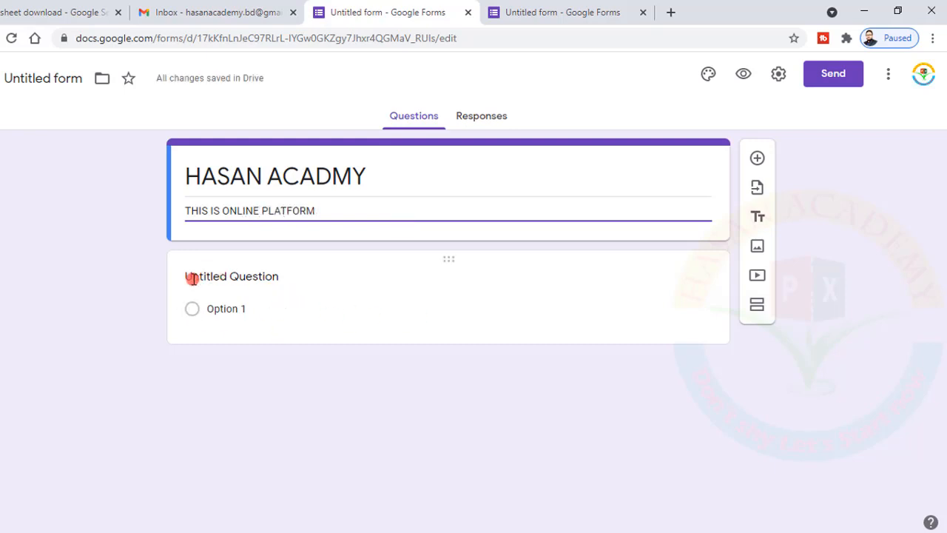
Retitle the first question 'Name' as a short-answer question
{"action": "left_click", "coordinate": [232, 278]}
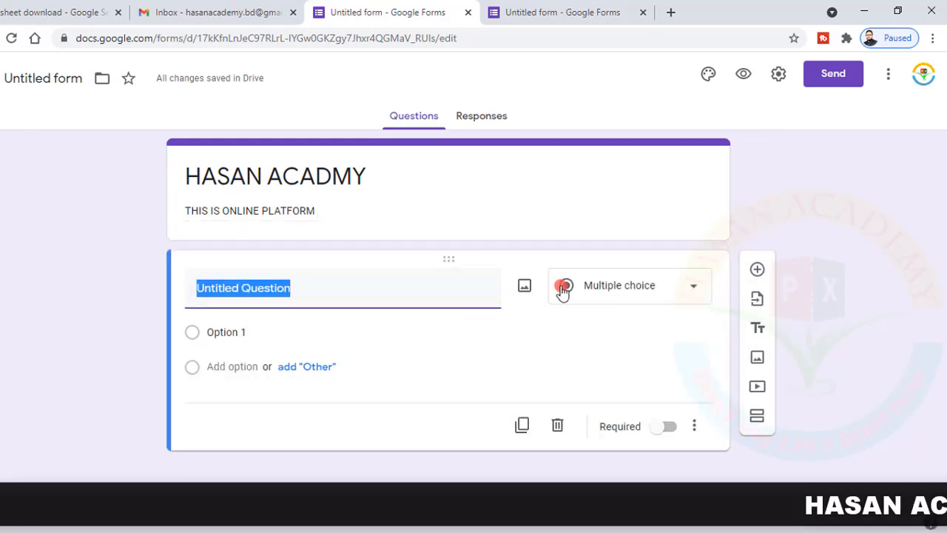
{"action": "key", "text": "BackSpace"}
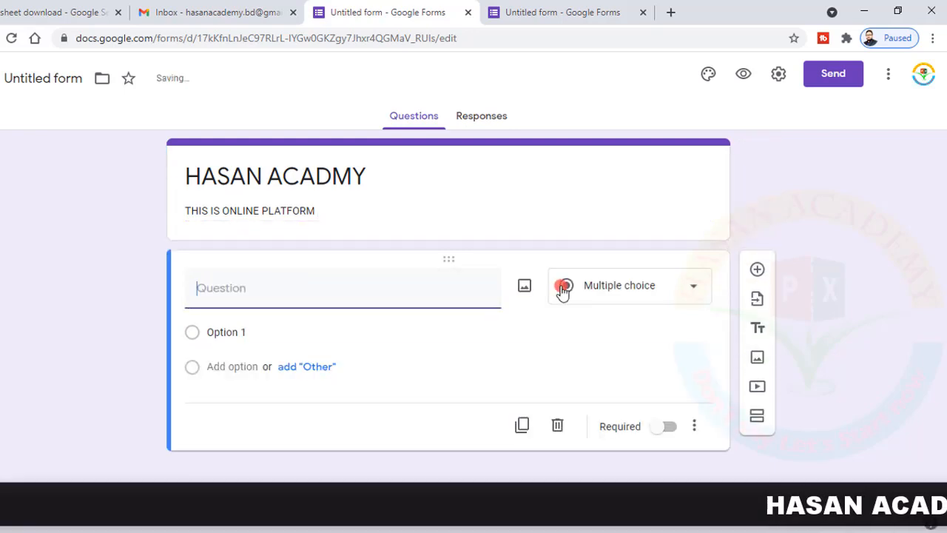
{"action": "type", "text": "Nme"}
{"action": "key", "text": "BackSpace"}
{"action": "key", "text": "BackSpace"}
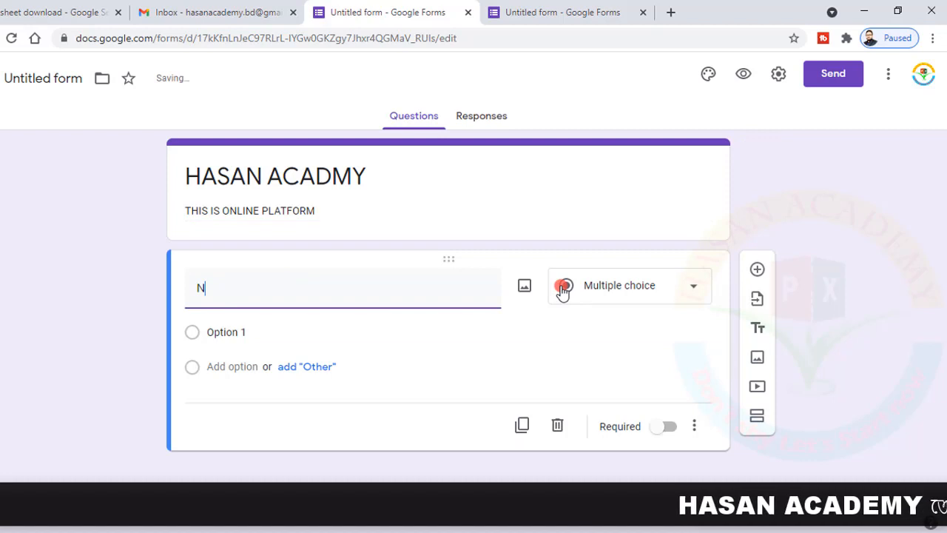
{"action": "type", "text": "ame"}
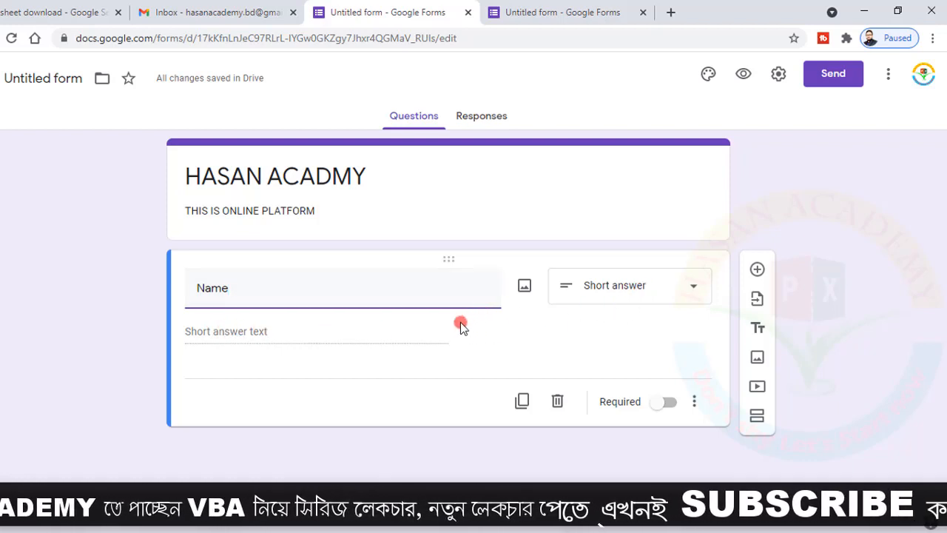
Add a short-answer 'Father's Name' question, followed by a 'Mother's name' question
{"action": "left_click", "coordinate": [759, 271]}
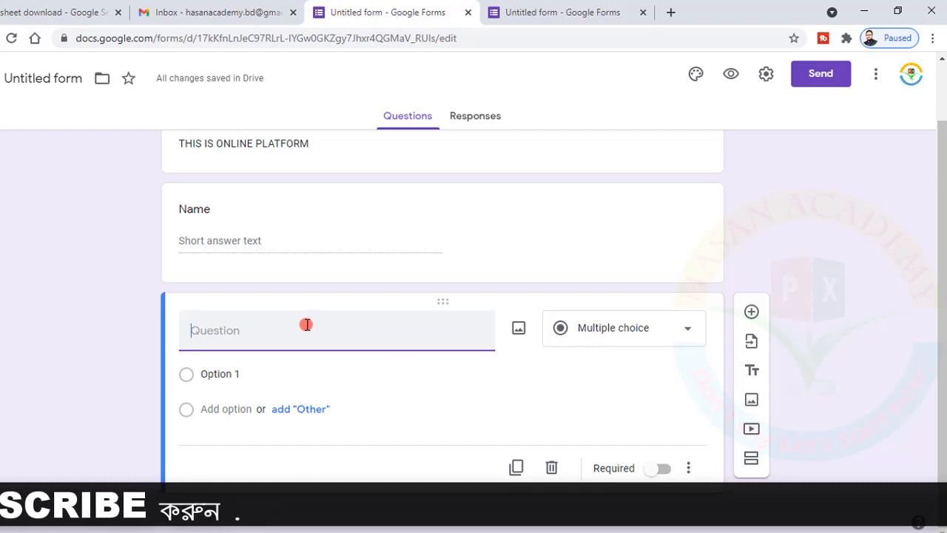
{"action": "type", "text": "Father"}
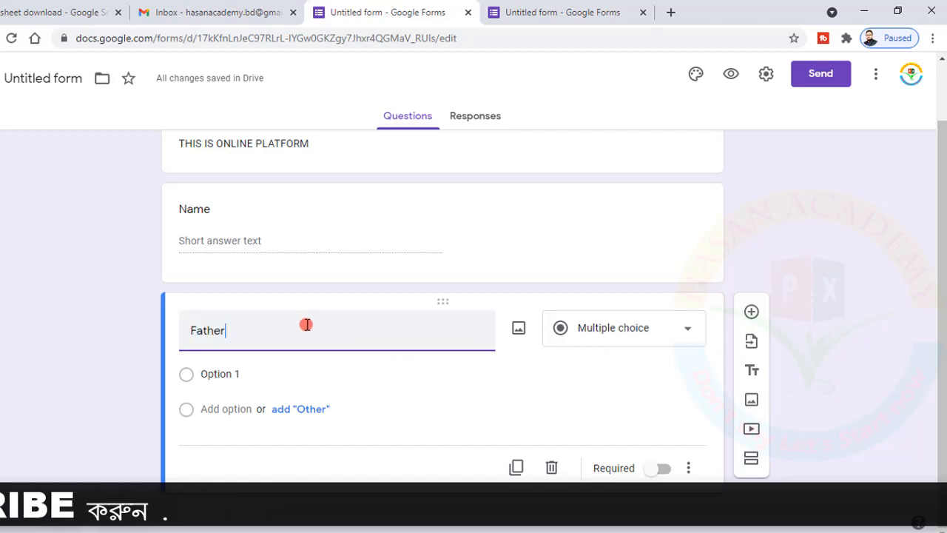
{"action": "type", "text": "'s Name"}
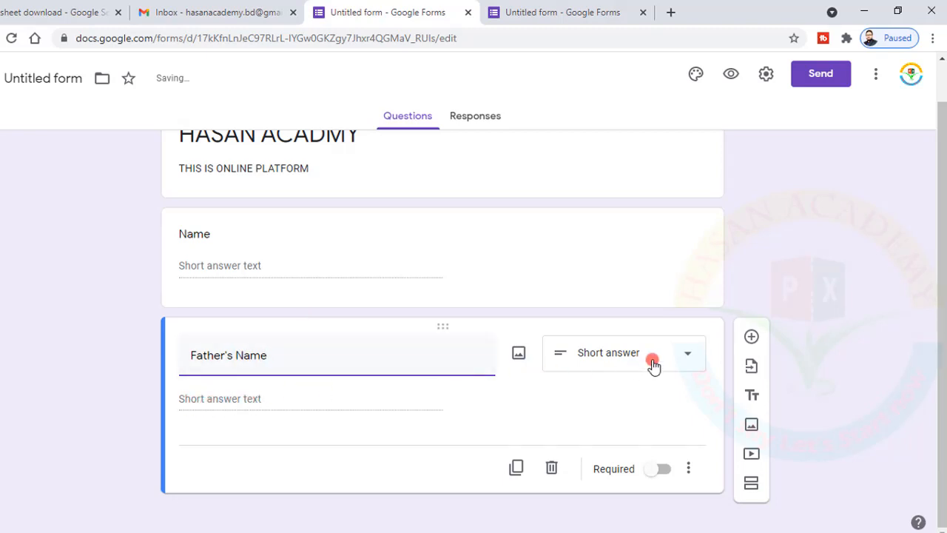
{"action": "left_click", "coordinate": [751, 339]}
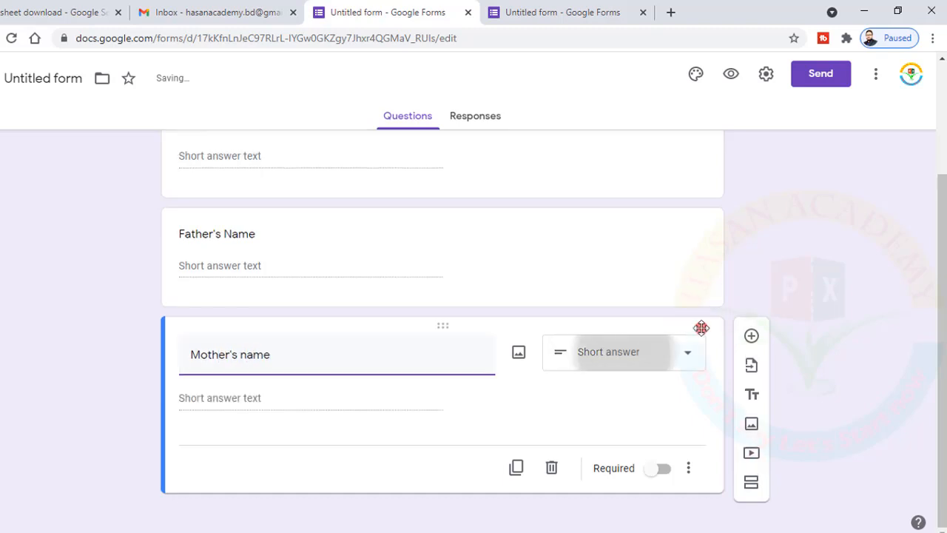
Add a 'Date of Birth' question of type Date, then insert a new question below it
{"action": "left_click", "coordinate": [749, 335]}
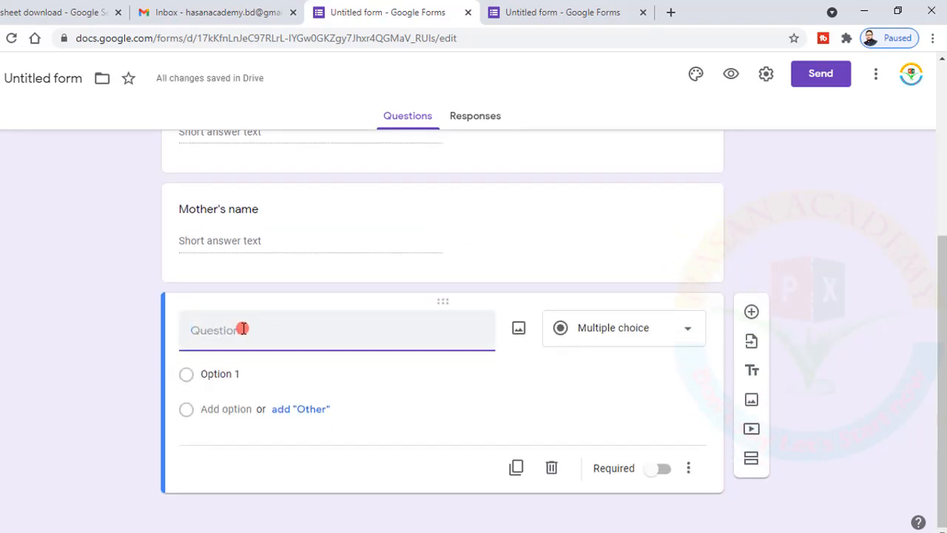
{"action": "type", "text": "Date of Birth"}
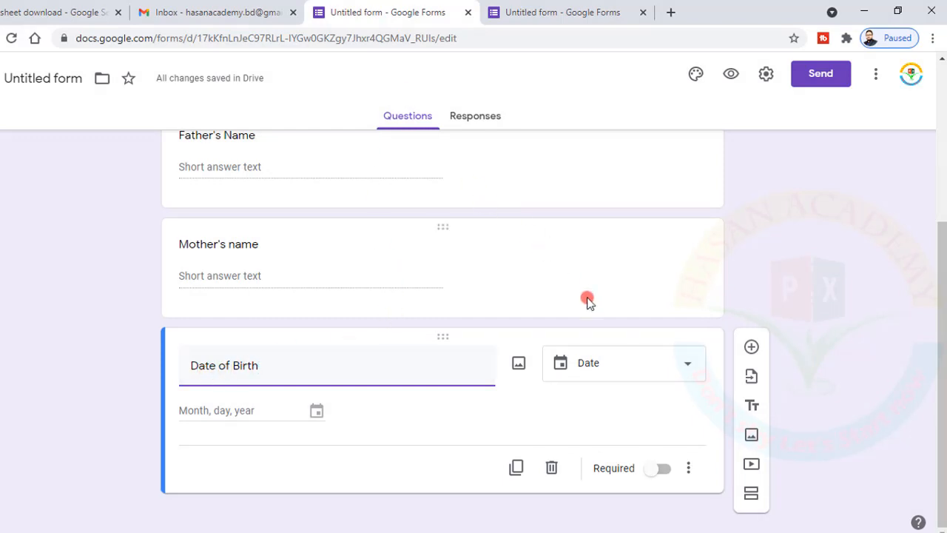
{"action": "left_click", "coordinate": [689, 365]}
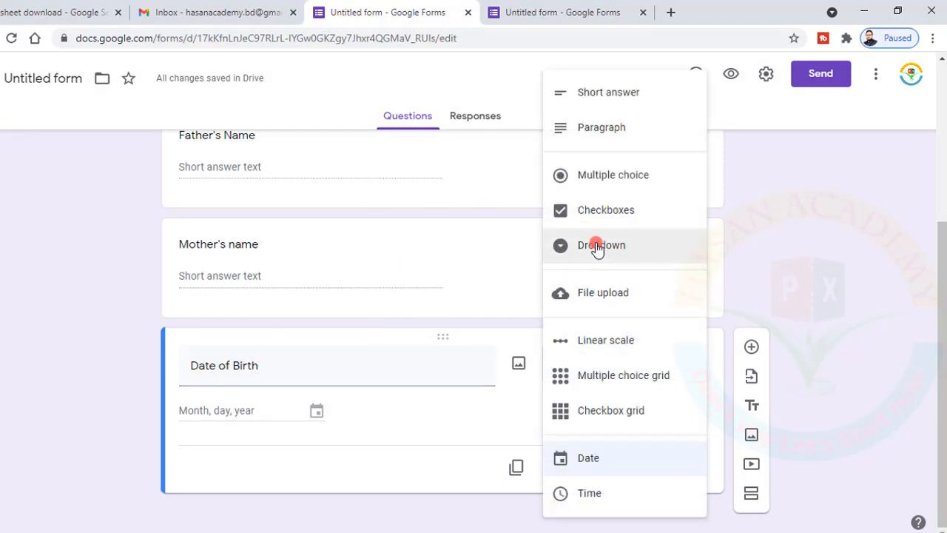
{"action": "left_click", "coordinate": [584, 461]}
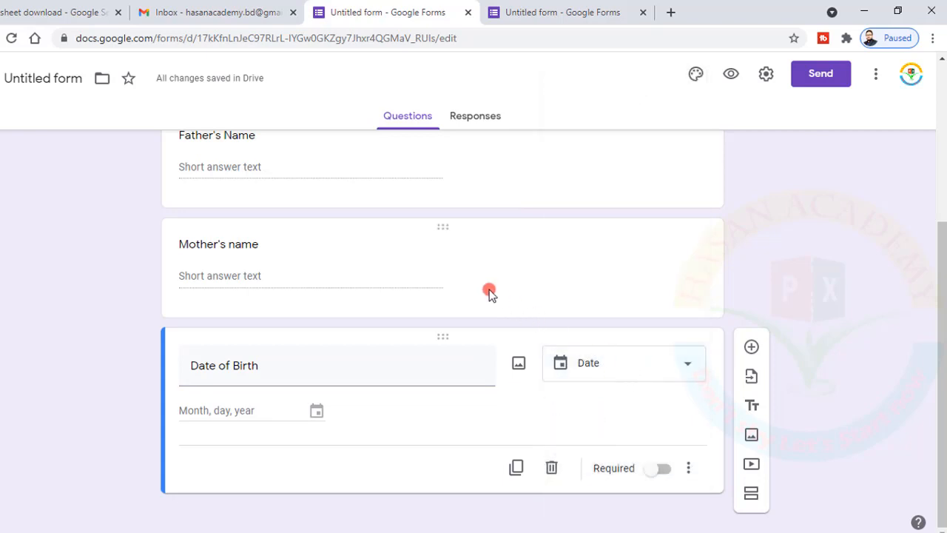
{"action": "left_click", "coordinate": [688, 363]}
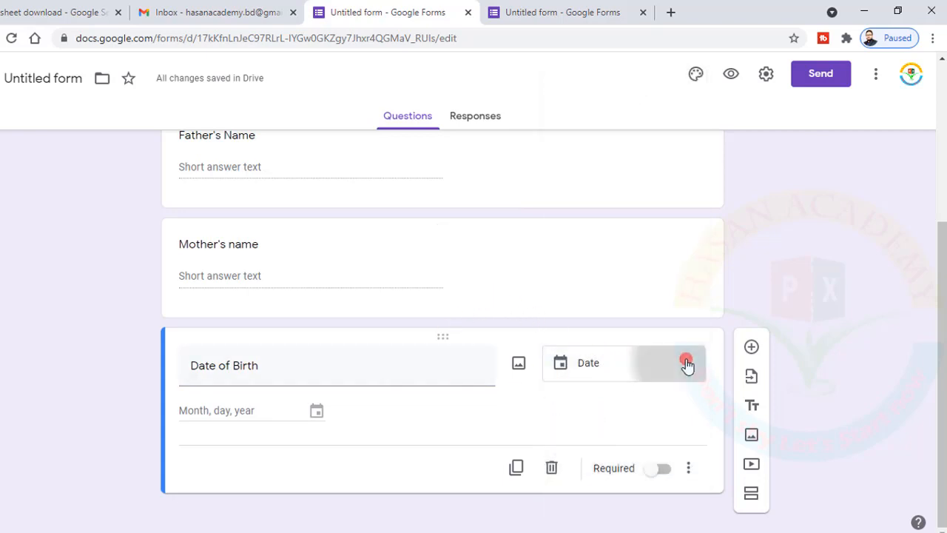
{"action": "left_click", "coordinate": [350, 357]}
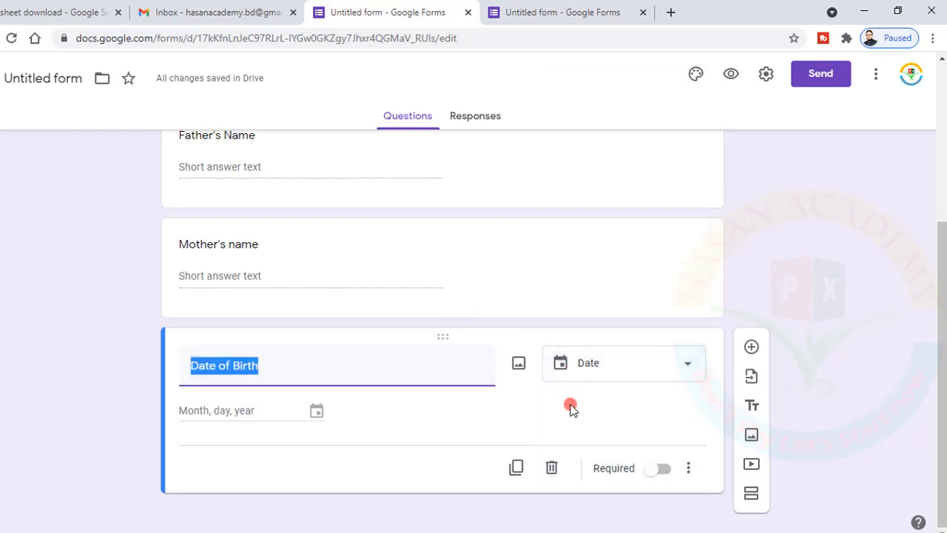
{"action": "left_click", "coordinate": [751, 346]}
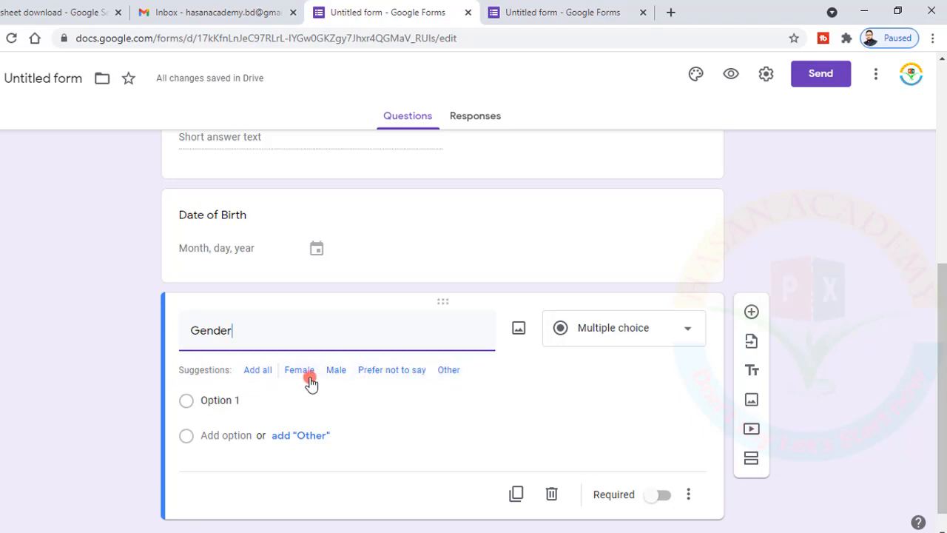
Give Gender the options Female, Male, Prefer not to say and make it a Dropdown
{"action": "left_click", "coordinate": [257, 369]}
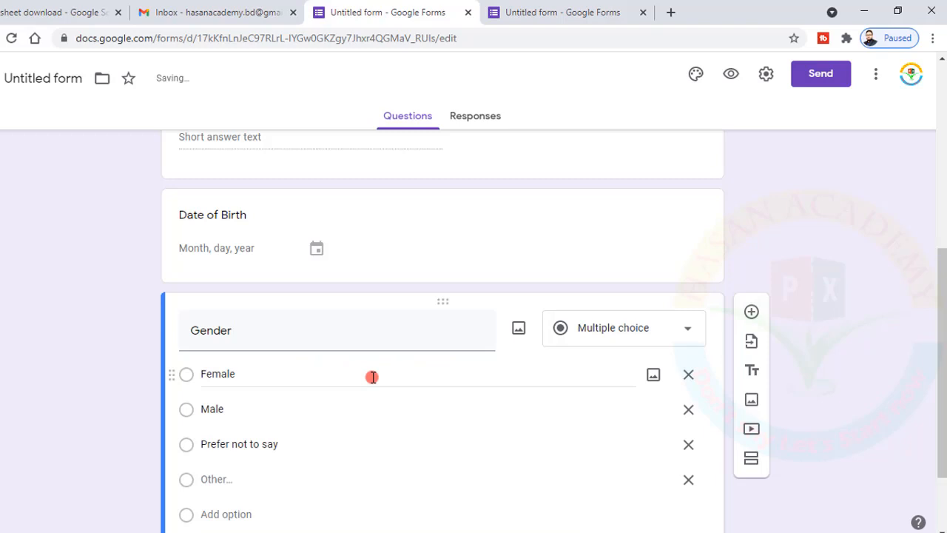
{"action": "scroll", "coordinate": [373, 377], "scroll_direction": "down", "scroll_amount": 2}
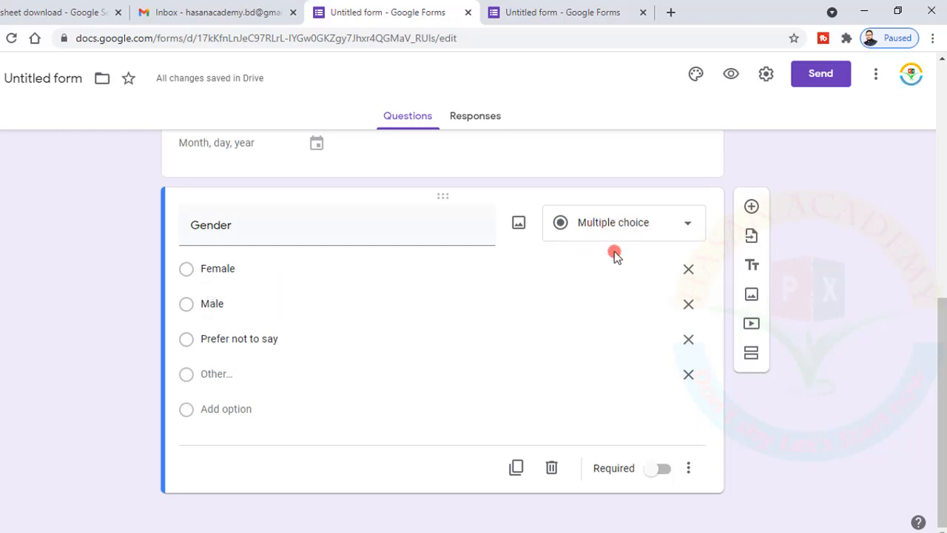
{"action": "left_click", "coordinate": [187, 271]}
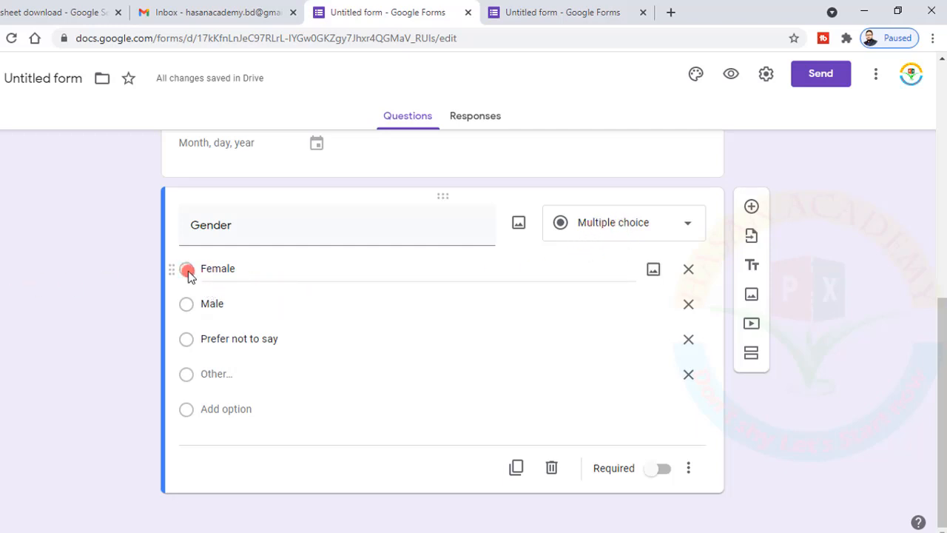
{"action": "left_click", "coordinate": [187, 271]}
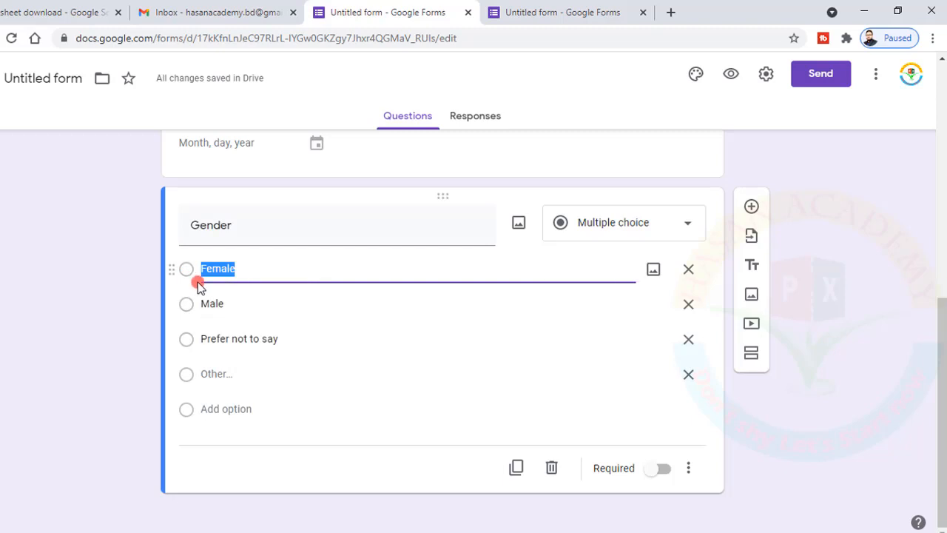
{"action": "left_click", "coordinate": [695, 224]}
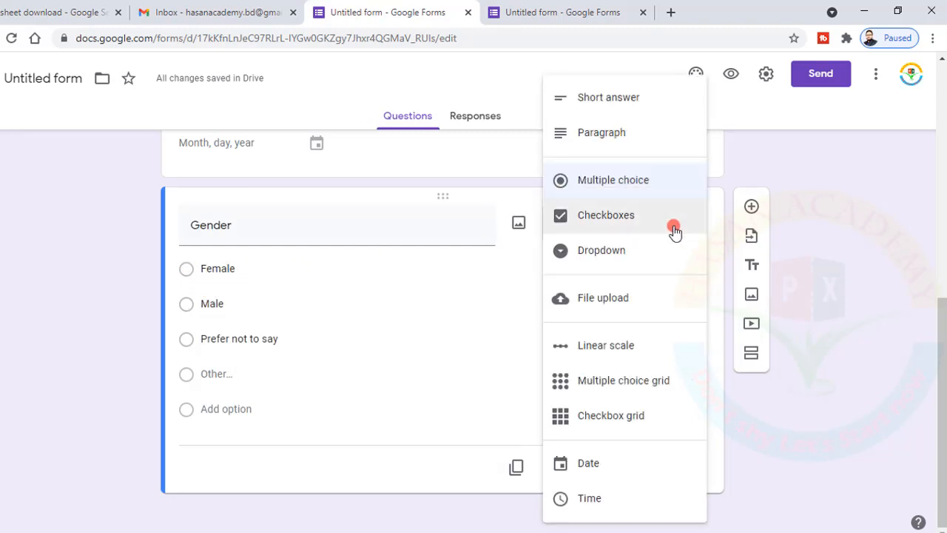
{"action": "left_click", "coordinate": [592, 252]}
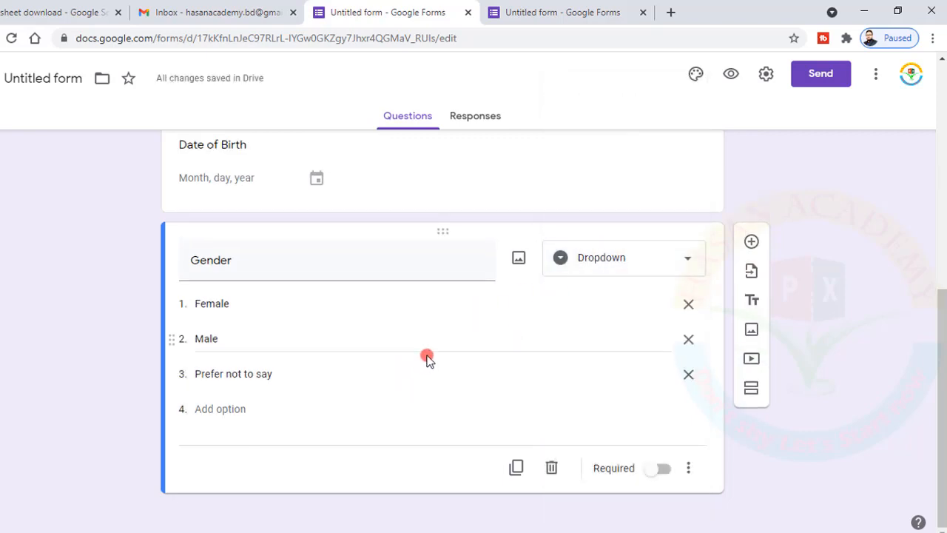
{"action": "left_click", "coordinate": [752, 242]}
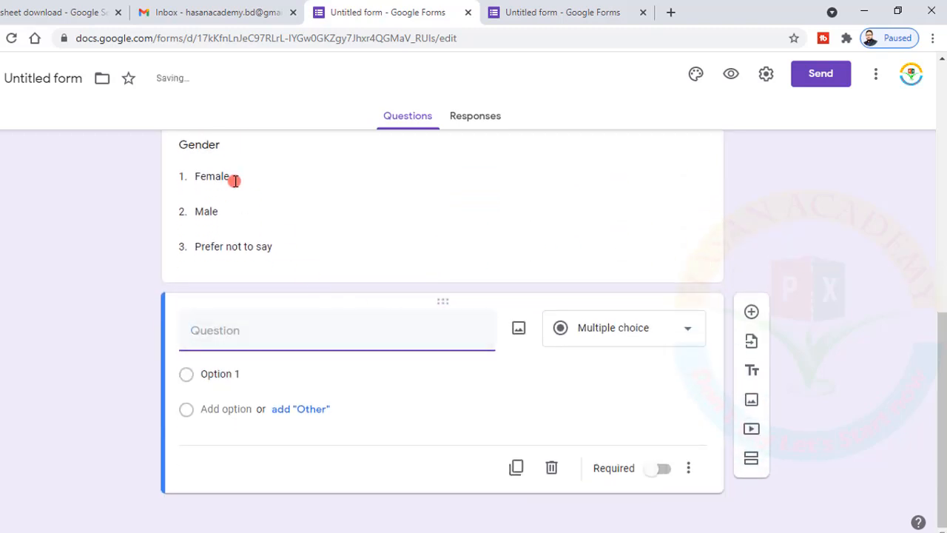
Add a short-answer 'National ID' question and begin a new question titled 'Picture'
{"action": "left_click", "coordinate": [691, 330]}
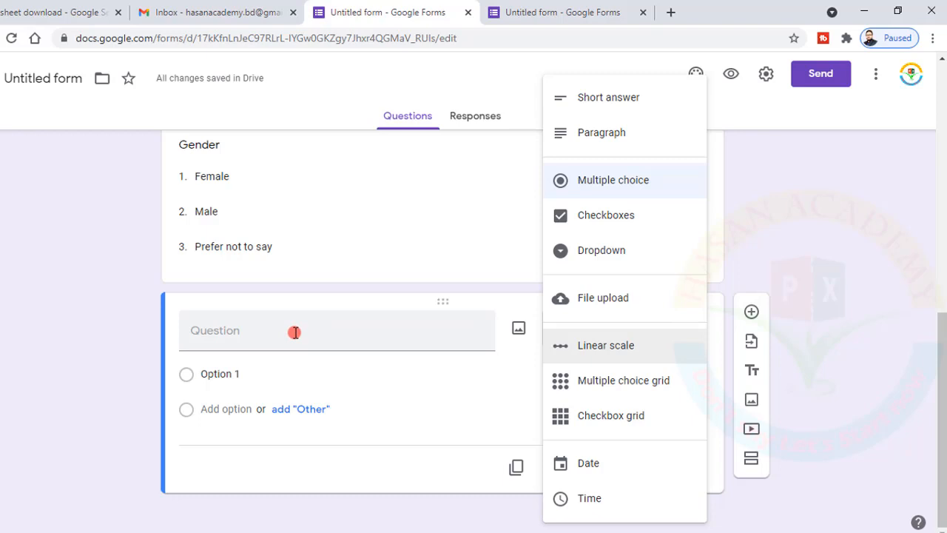
{"action": "left_click", "coordinate": [295, 333]}
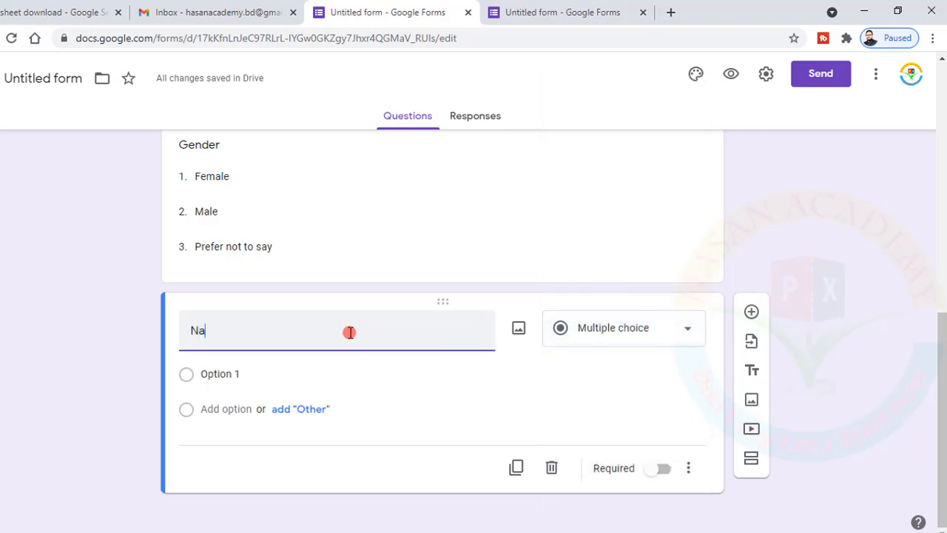
{"action": "type", "text": "National ID"}
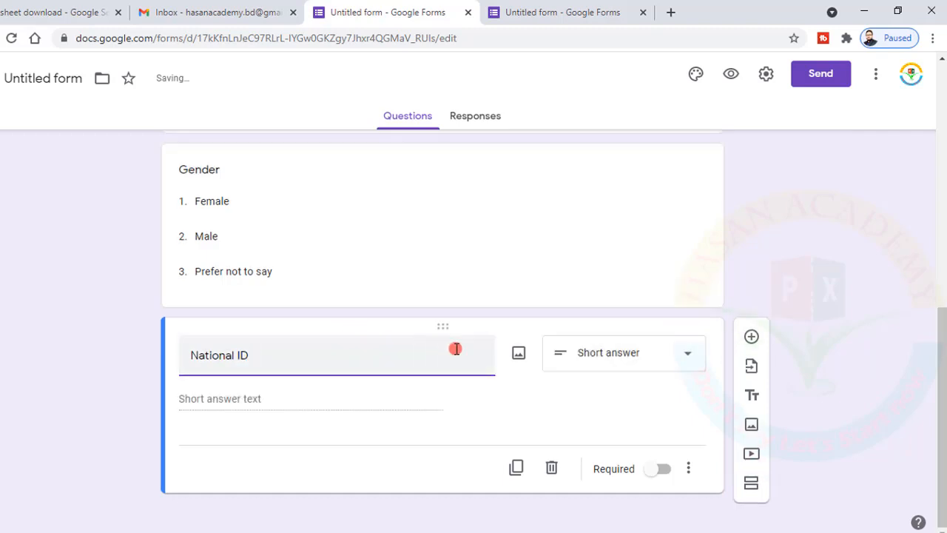
{"action": "left_click", "coordinate": [749, 338]}
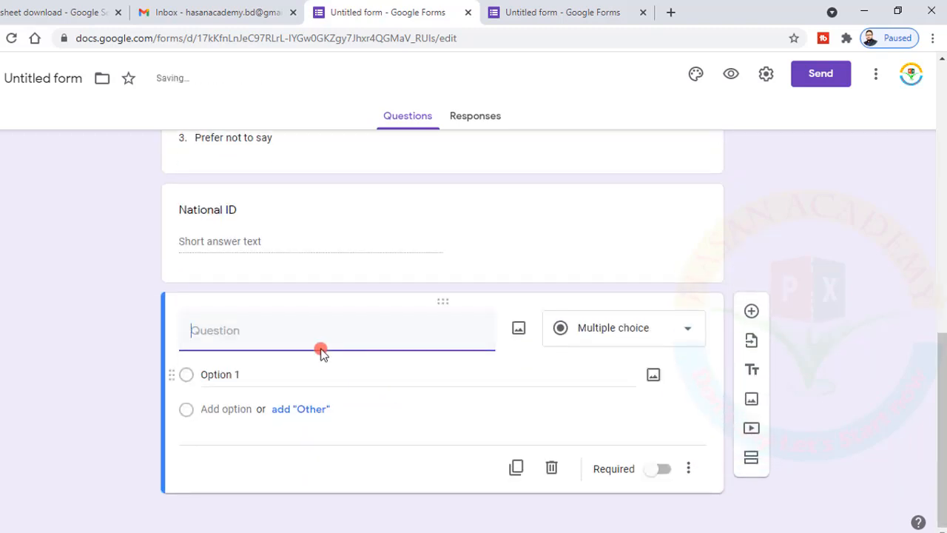
{"action": "type", "text": "Puc"}
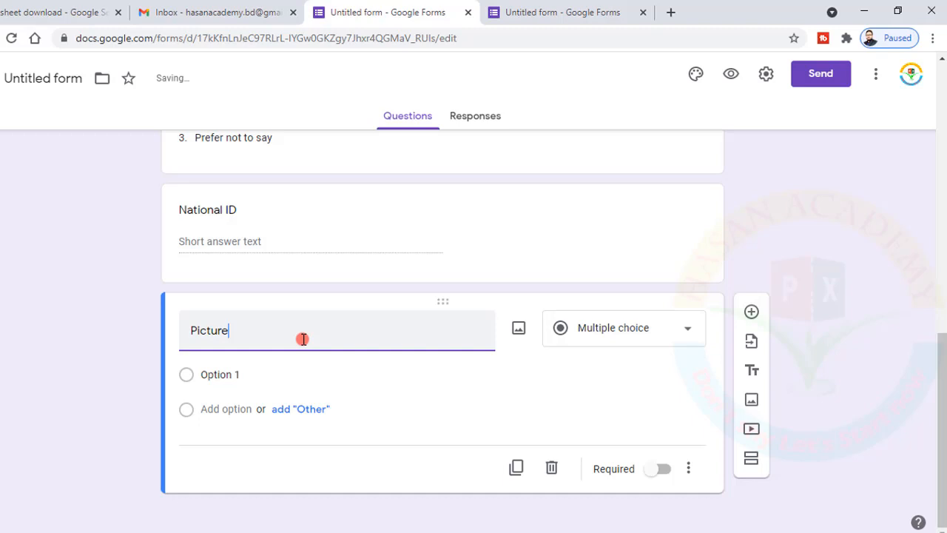
Finish the 'Picture' title and choose File upload as its question type
{"action": "left_click", "coordinate": [505, 397]}
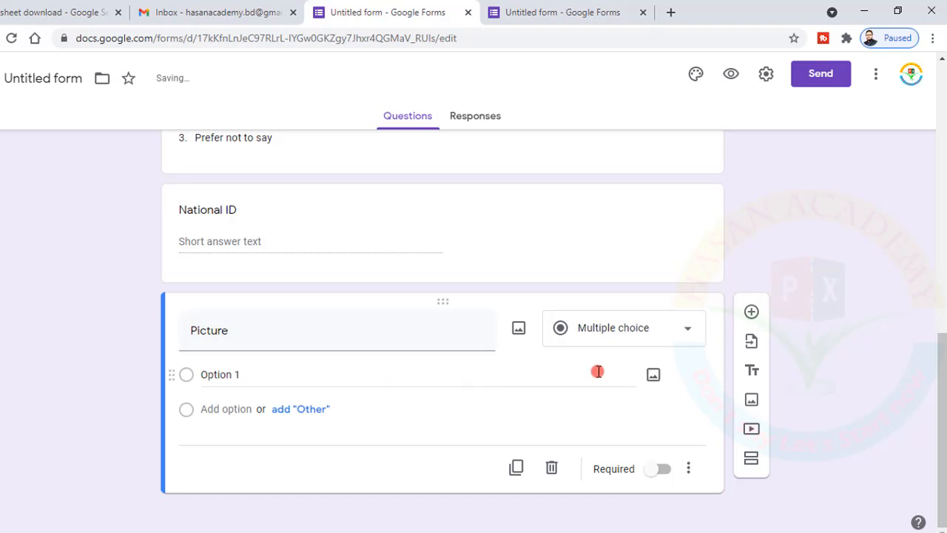
{"action": "left_click", "coordinate": [693, 331]}
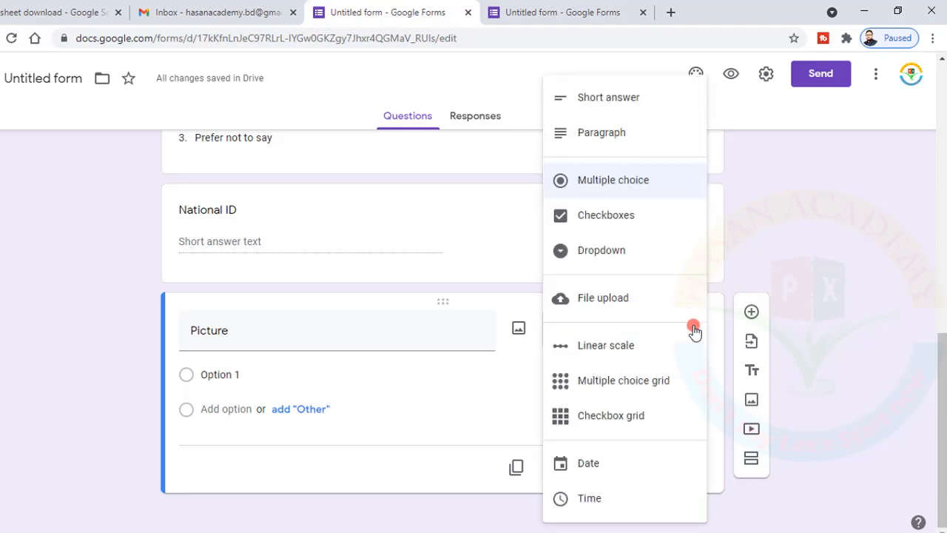
{"action": "left_click", "coordinate": [633, 296]}
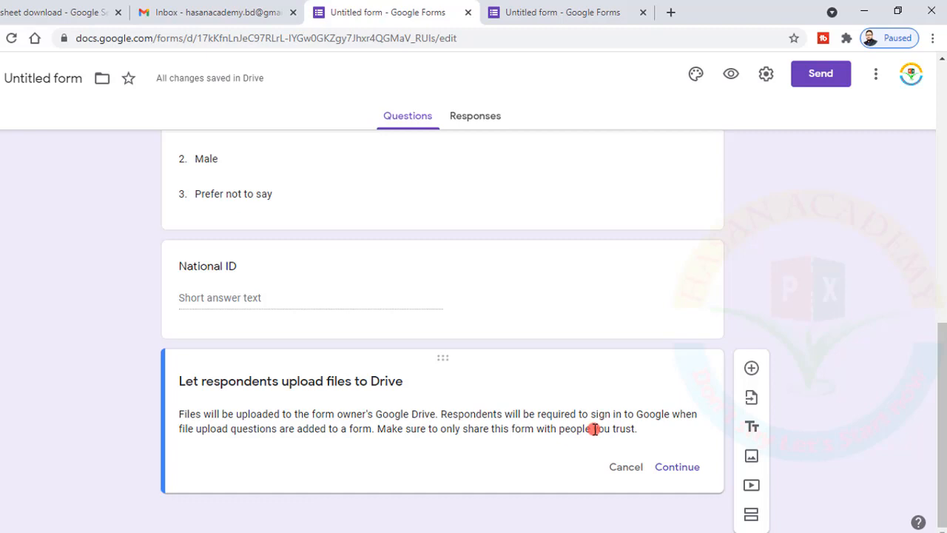
Allow Drive uploads and limit Picture to Image files, maximum 1 file of 10 MB
{"action": "left_click", "coordinate": [673, 467]}
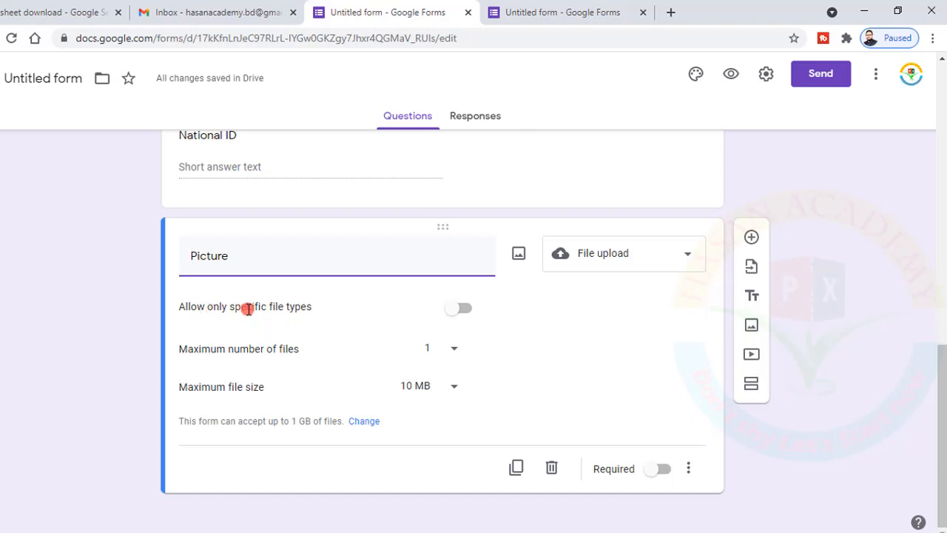
{"action": "left_click", "coordinate": [463, 309]}
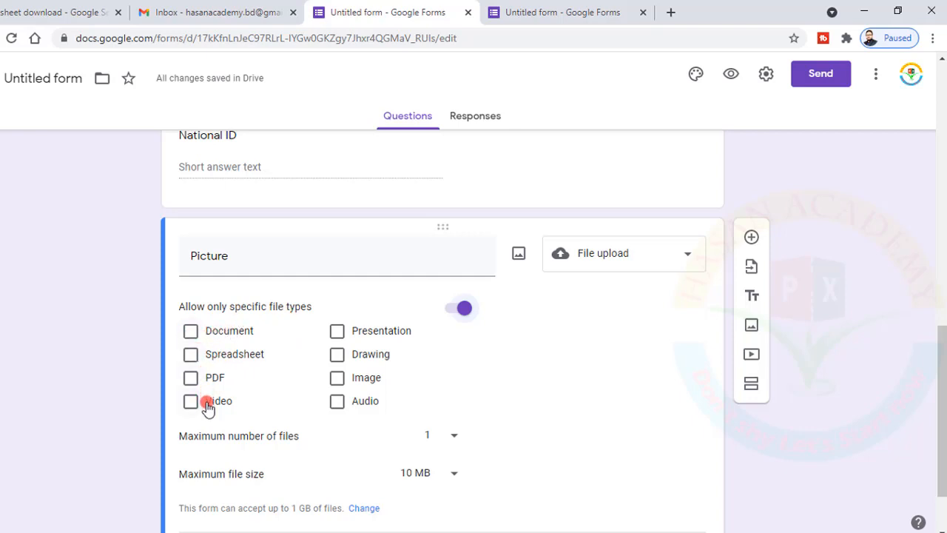
{"action": "left_click", "coordinate": [339, 379]}
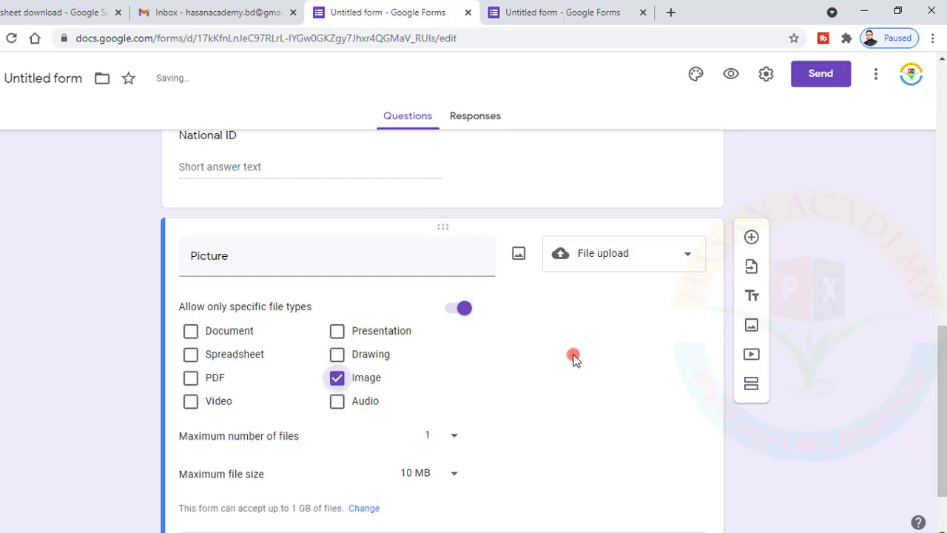
{"action": "scroll", "coordinate": [574, 358], "scroll_direction": "down", "scroll_amount": 1}
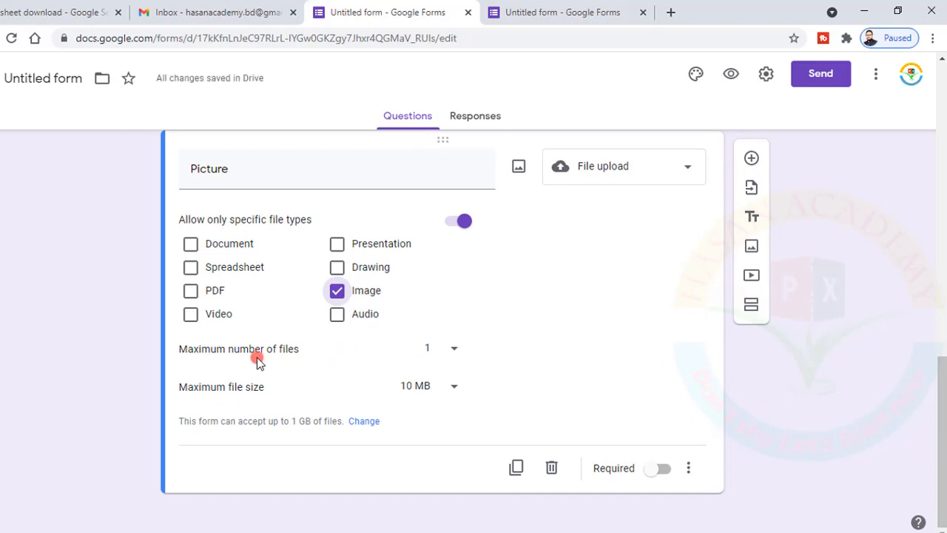
{"action": "left_click", "coordinate": [453, 349]}
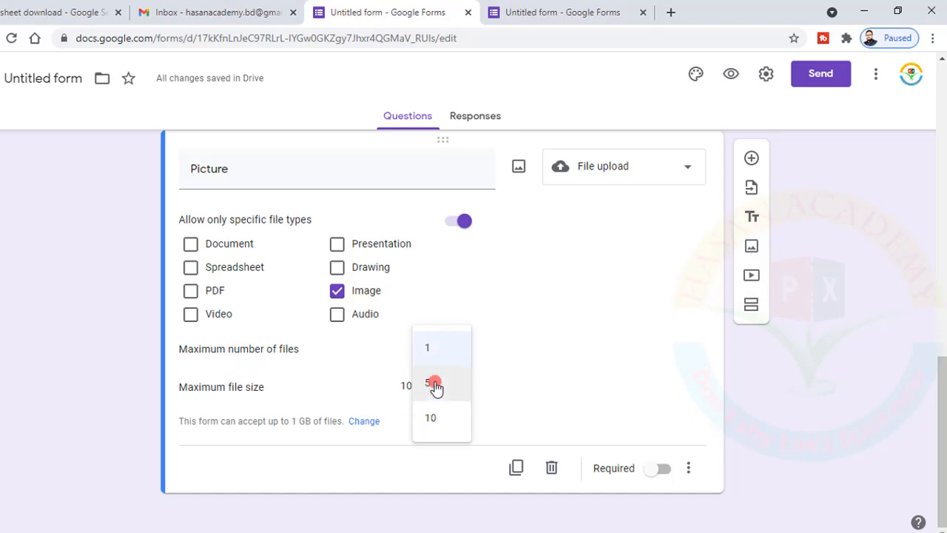
{"action": "left_click", "coordinate": [435, 386]}
{"action": "left_click", "coordinate": [455, 357]}
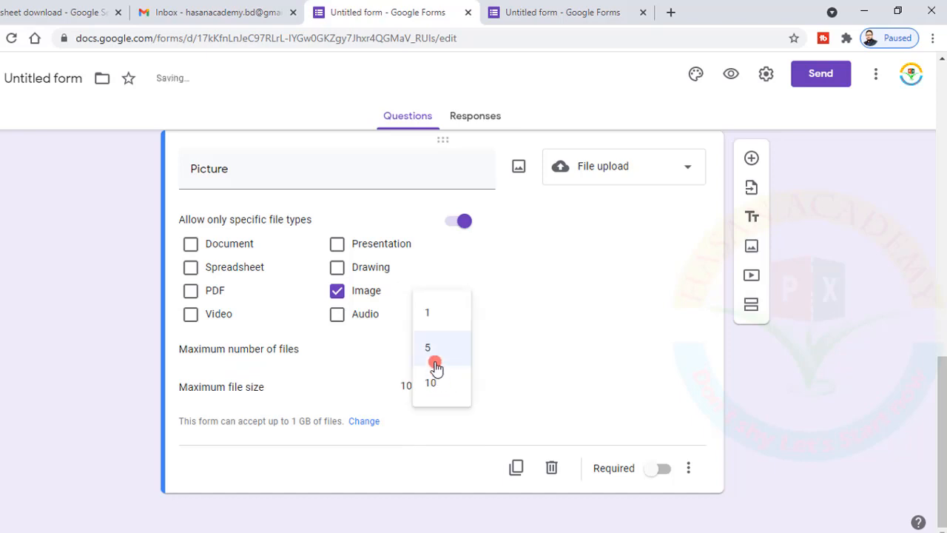
{"action": "left_click", "coordinate": [432, 314]}
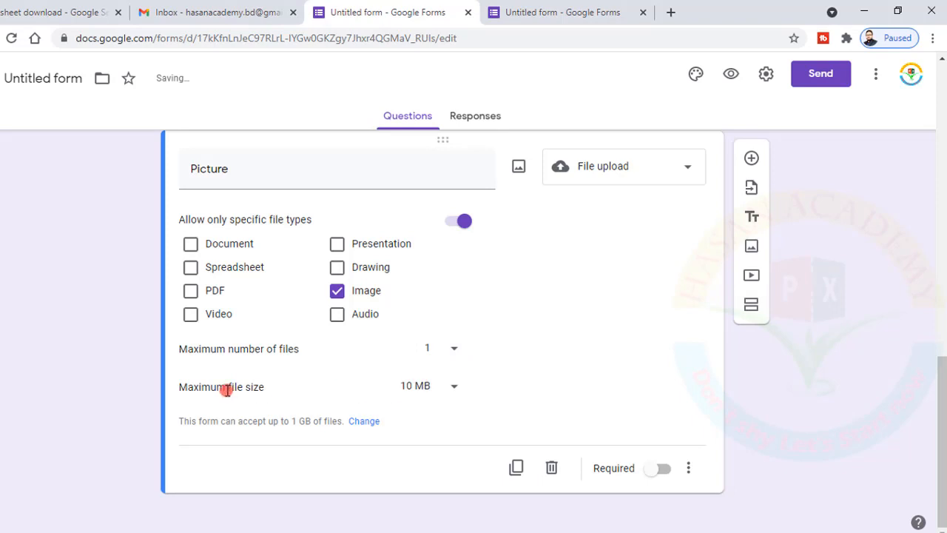
{"action": "left_click", "coordinate": [453, 385]}
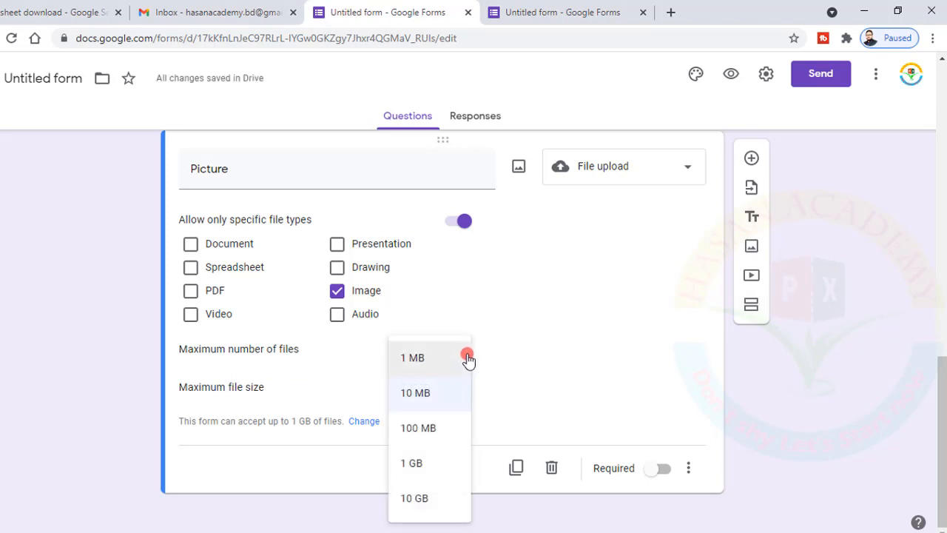
{"action": "left_click", "coordinate": [417, 400]}
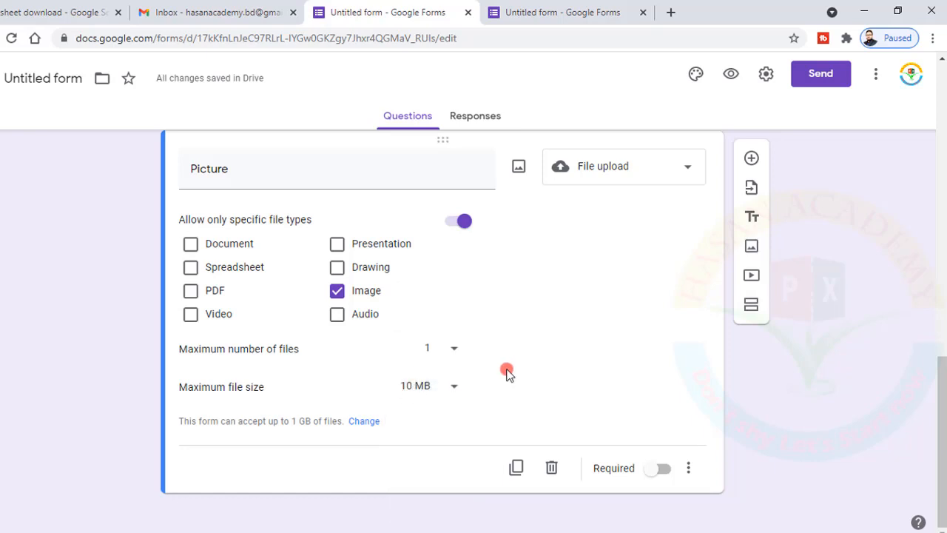
Make the Picture question required and enable its Description field
{"action": "left_click", "coordinate": [666, 468]}
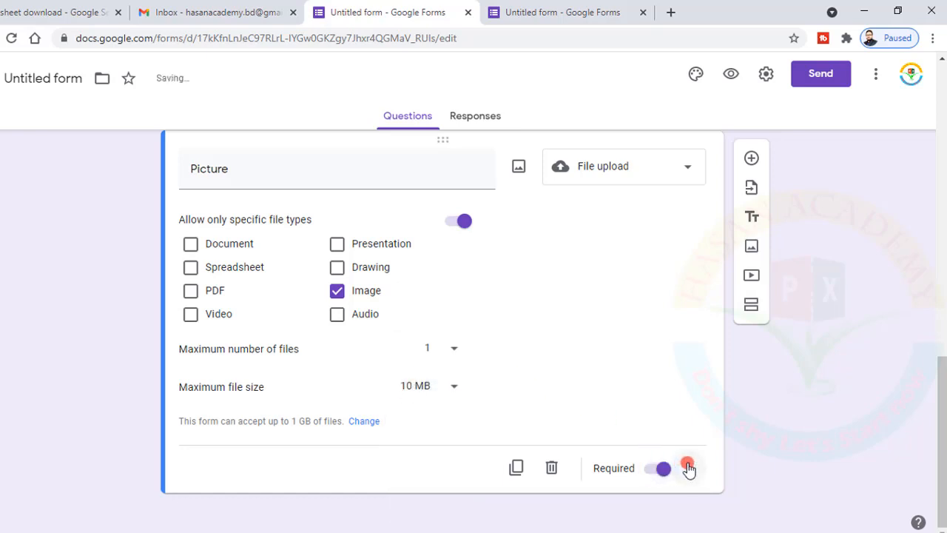
{"action": "left_click", "coordinate": [689, 468]}
{"action": "left_click", "coordinate": [712, 504]}
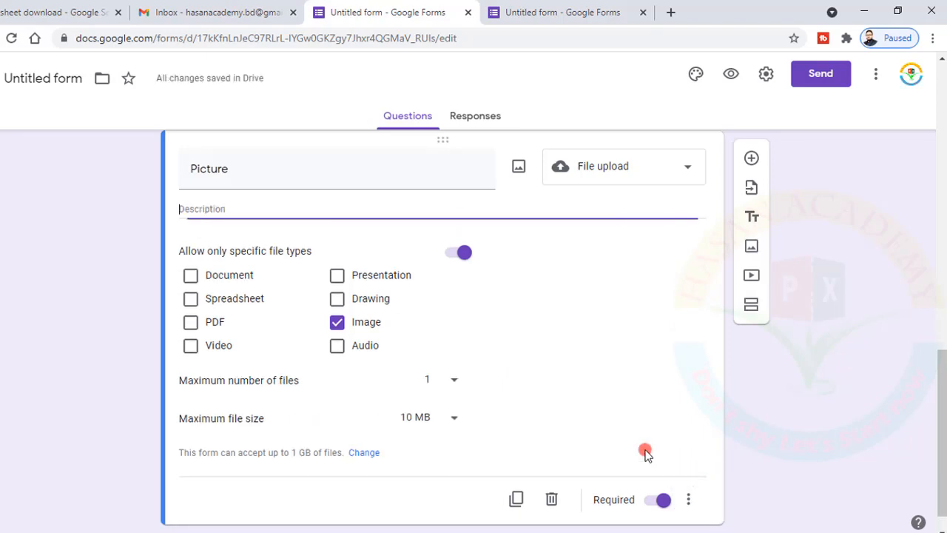
{"action": "left_click", "coordinate": [230, 202]}
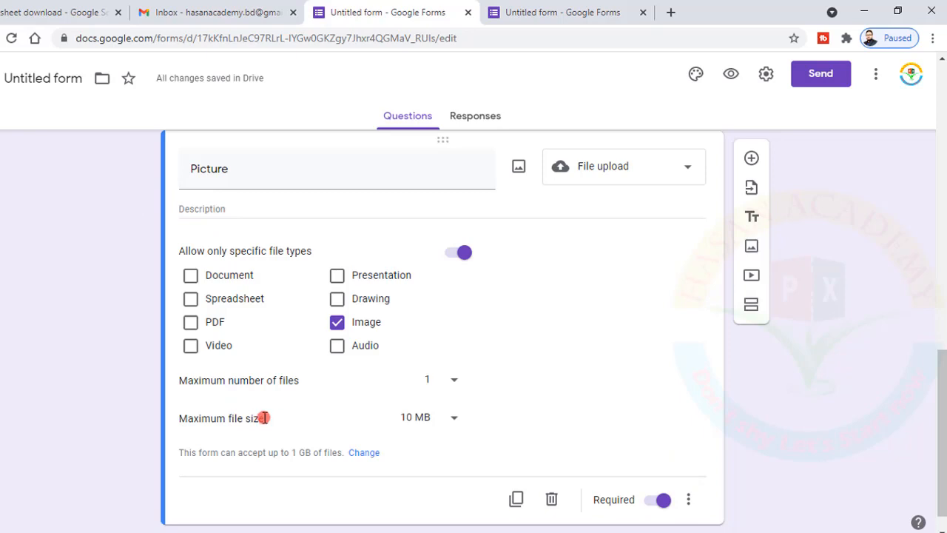
Set the Picture description to 'Maximum file size will be 10 mb'
{"action": "left_click_drag", "start_coordinate": [264, 418], "coordinate": [182, 418]}
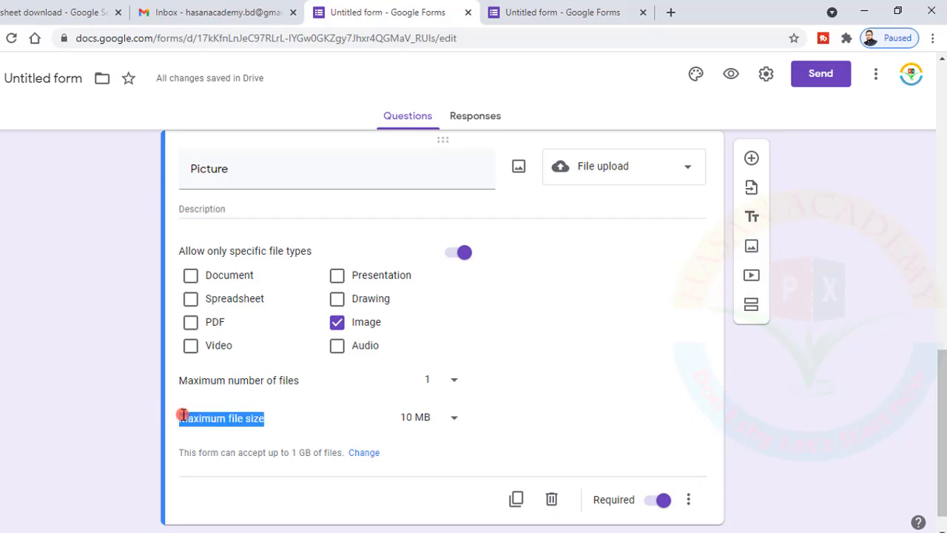
{"action": "left_click", "coordinate": [188, 207]}
{"action": "type", "text": "Maximum file size"}
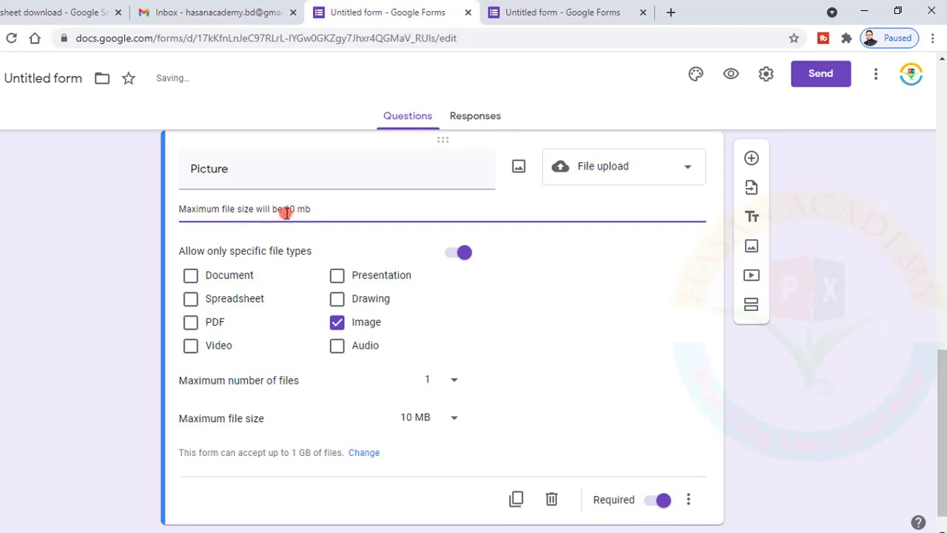
{"action": "scroll", "coordinate": [628, 294], "scroll_direction": "up", "scroll_amount": 5}
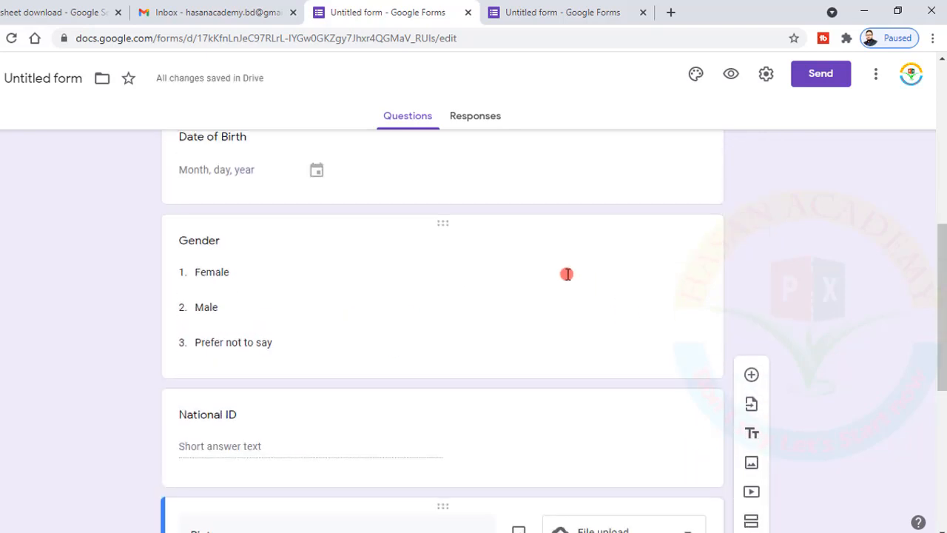
{"action": "scroll", "coordinate": [585, 210], "scroll_direction": "up", "scroll_amount": 5}
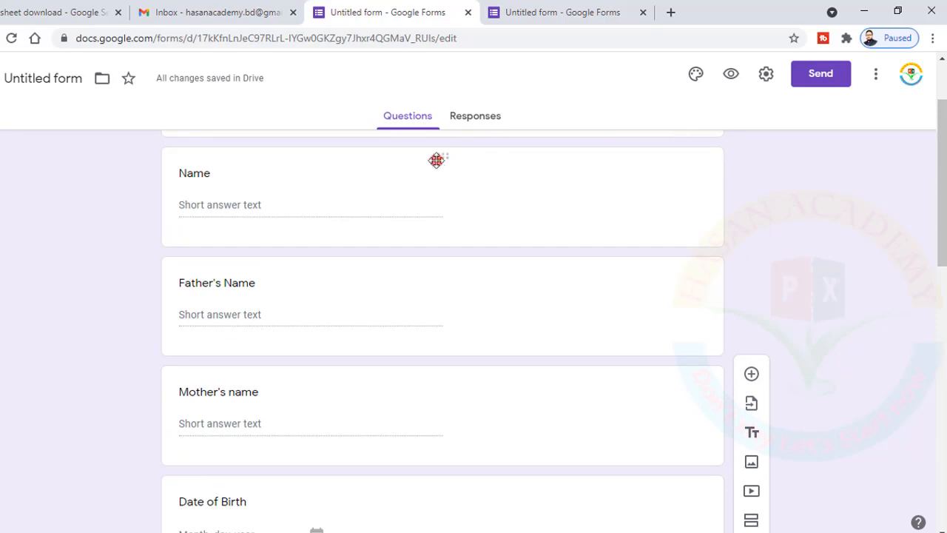
{"action": "scroll", "coordinate": [437, 159], "scroll_direction": "up", "scroll_amount": 2}
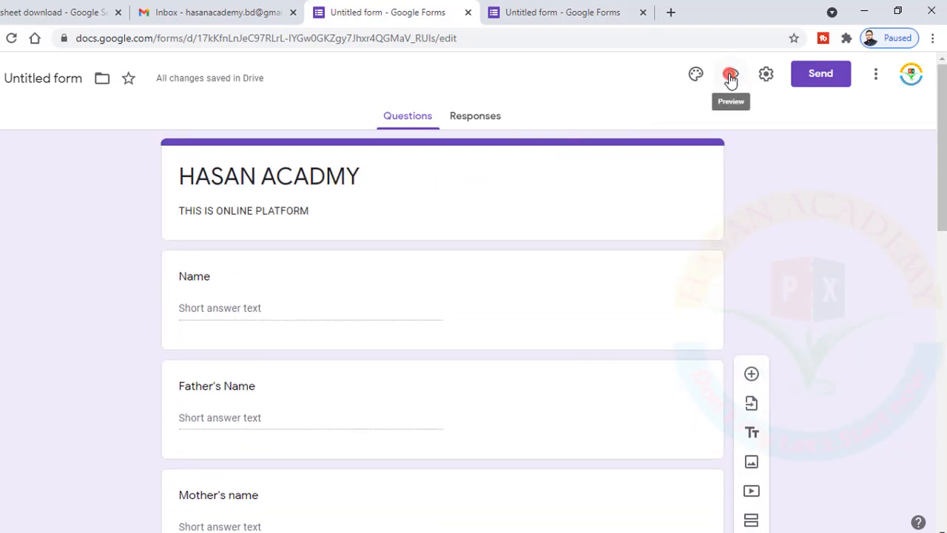
Open the respondent preview and compare its signed-in account line with the Gmail account
{"action": "left_click", "coordinate": [730, 75]}
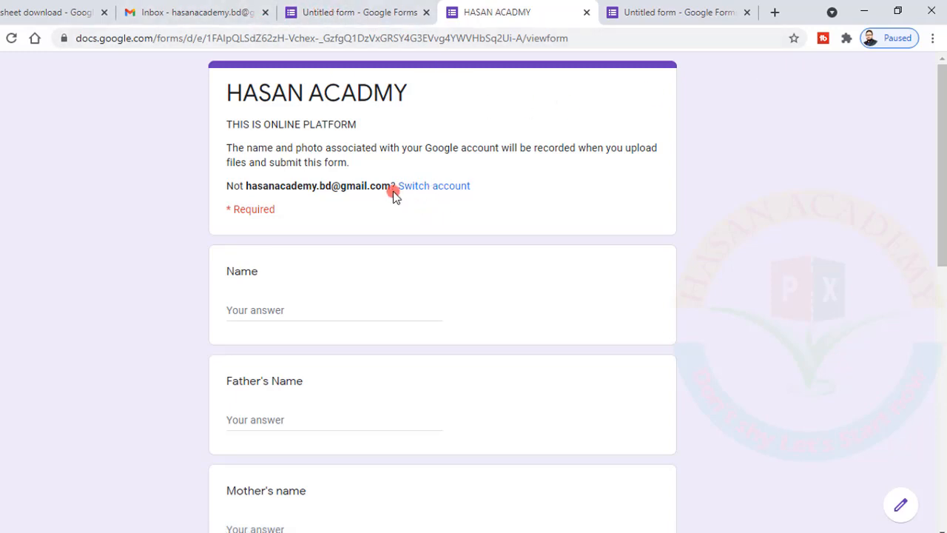
{"action": "left_click_drag", "start_coordinate": [391, 186], "coordinate": [243, 185]}
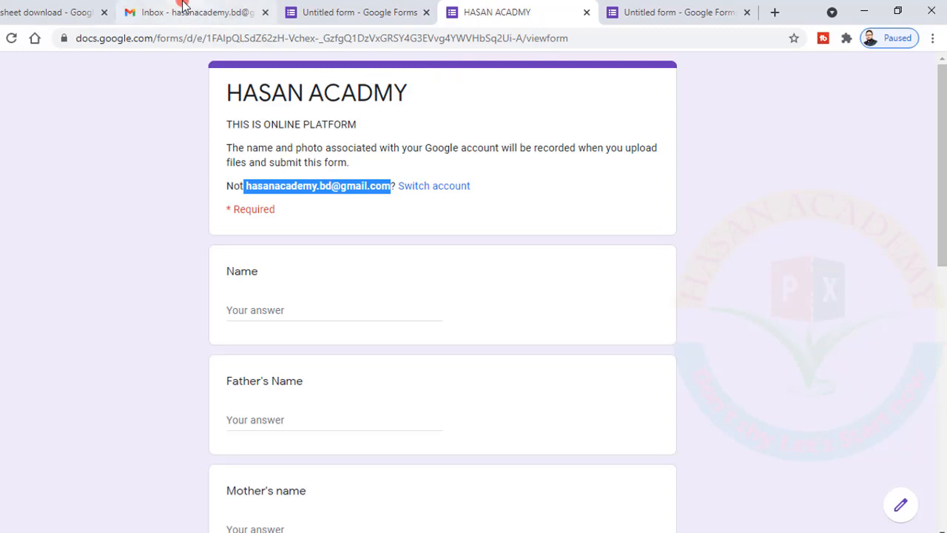
{"action": "left_click", "coordinate": [892, 39]}
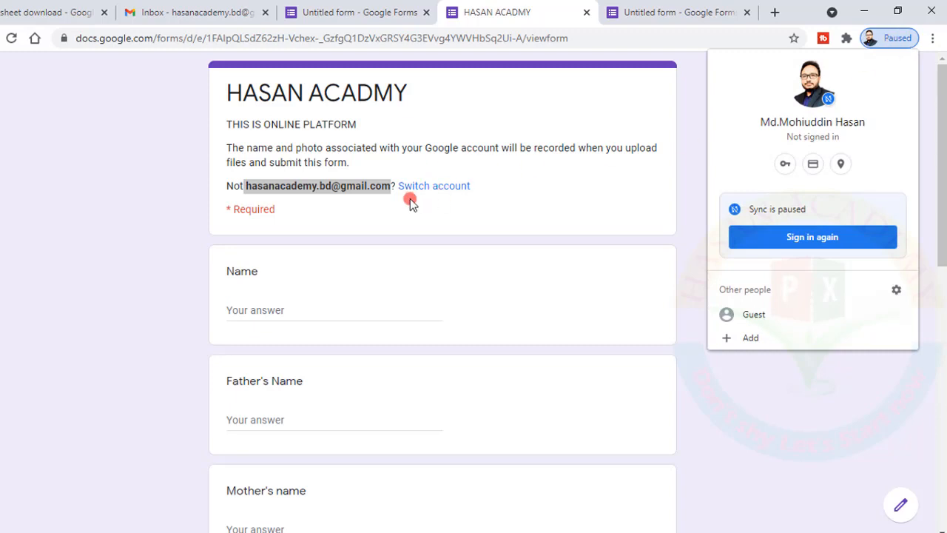
{"action": "left_click", "coordinate": [370, 181]}
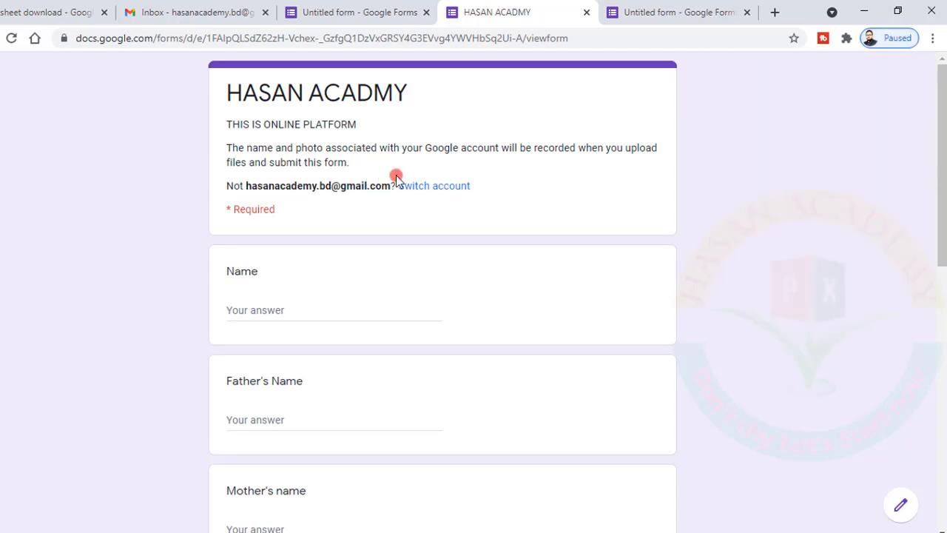
{"action": "left_click_drag", "start_coordinate": [392, 183], "coordinate": [251, 190]}
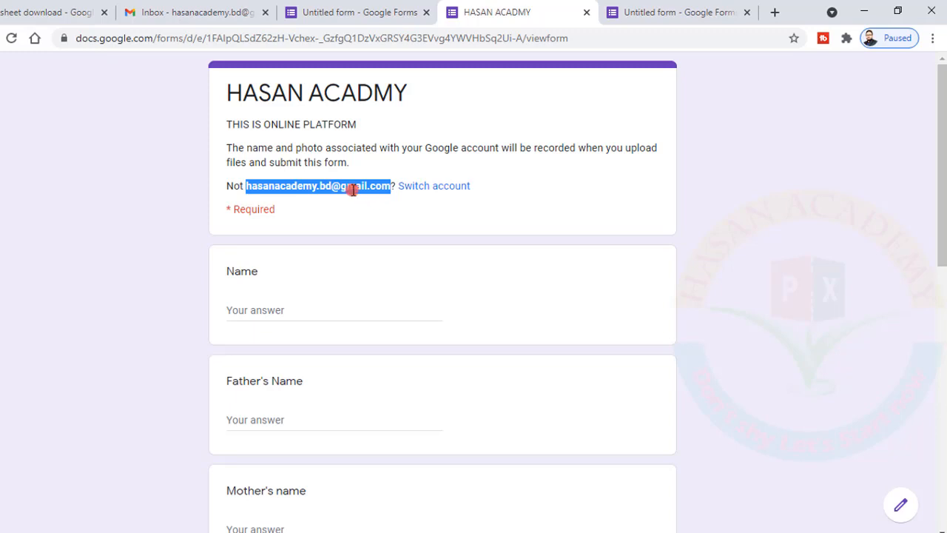
{"action": "left_click", "coordinate": [202, 4]}
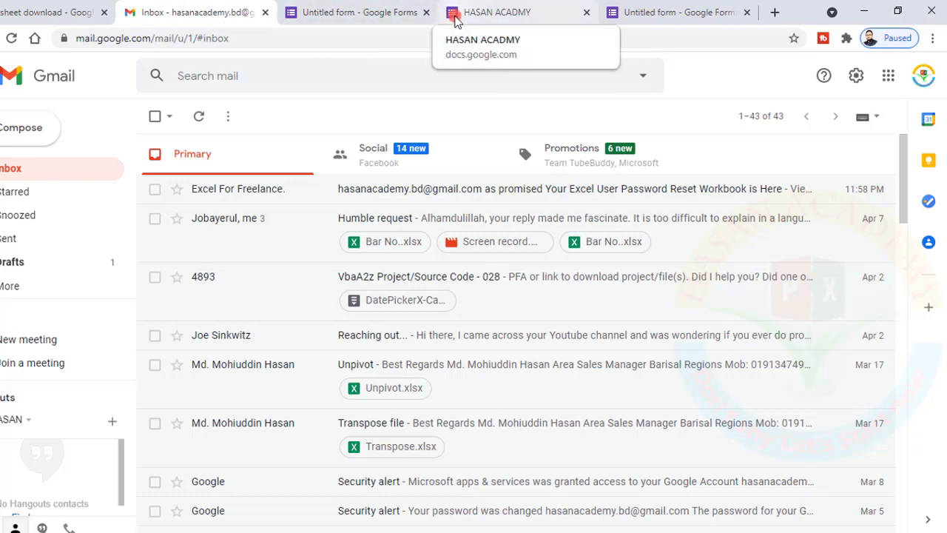
{"action": "left_click", "coordinate": [466, 11]}
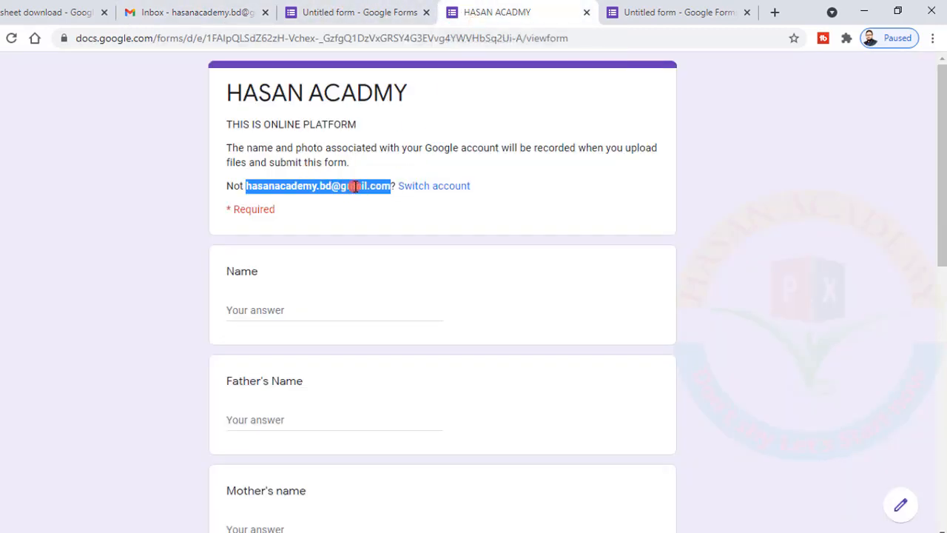
Try the Picture question's Add file upload, then cancel the Insert file dialog
{"action": "scroll", "coordinate": [470, 217], "scroll_direction": "down", "scroll_amount": 8}
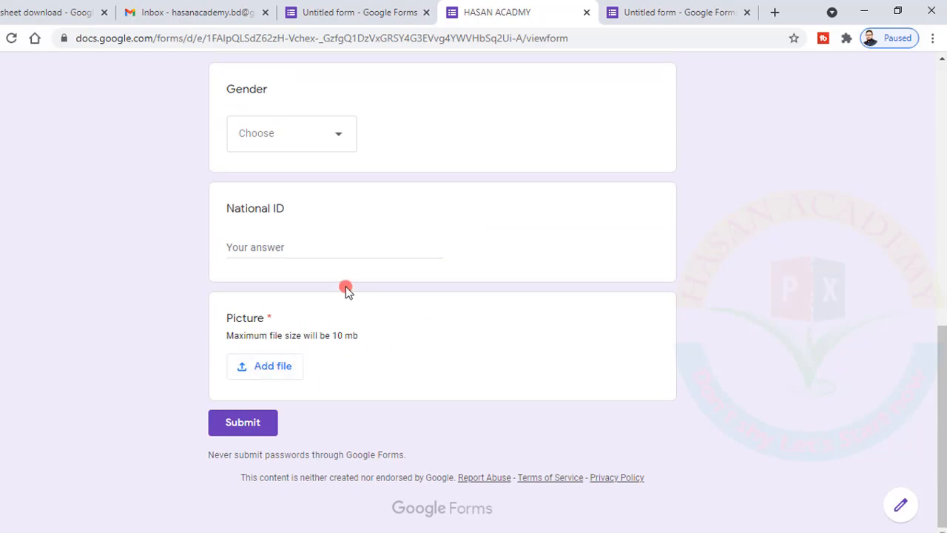
{"action": "scroll", "coordinate": [346, 290], "scroll_direction": "up", "scroll_amount": 10}
{"action": "left_click", "coordinate": [260, 306]}
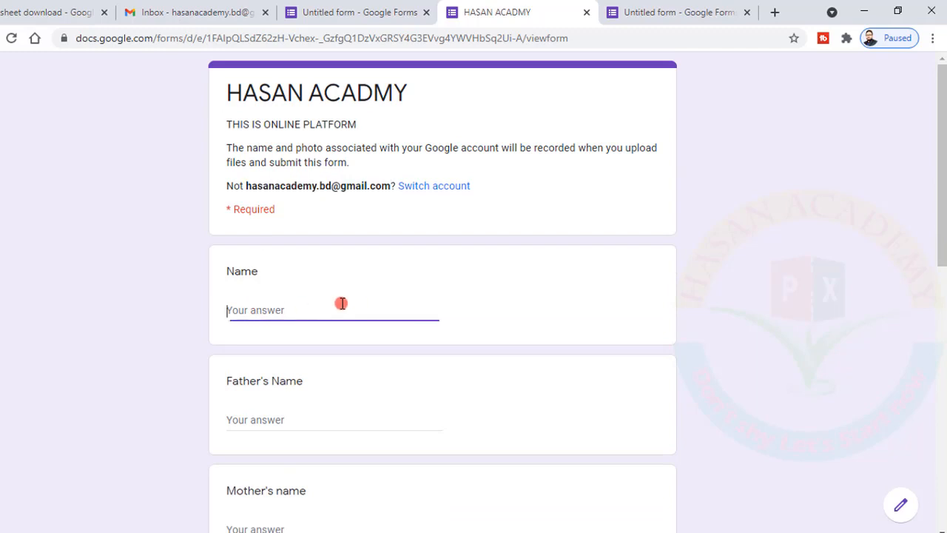
{"action": "scroll", "coordinate": [377, 318], "scroll_direction": "down", "scroll_amount": 8}
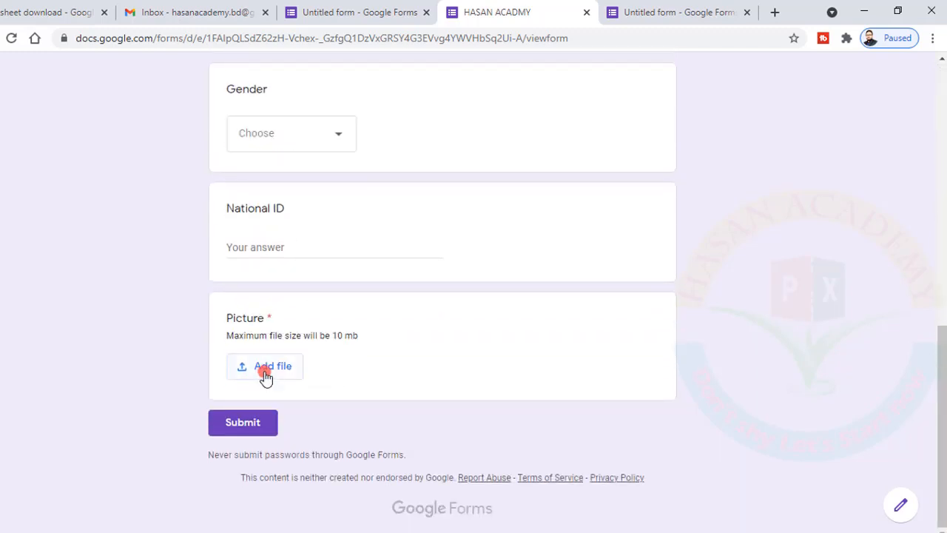
{"action": "left_click", "coordinate": [266, 368]}
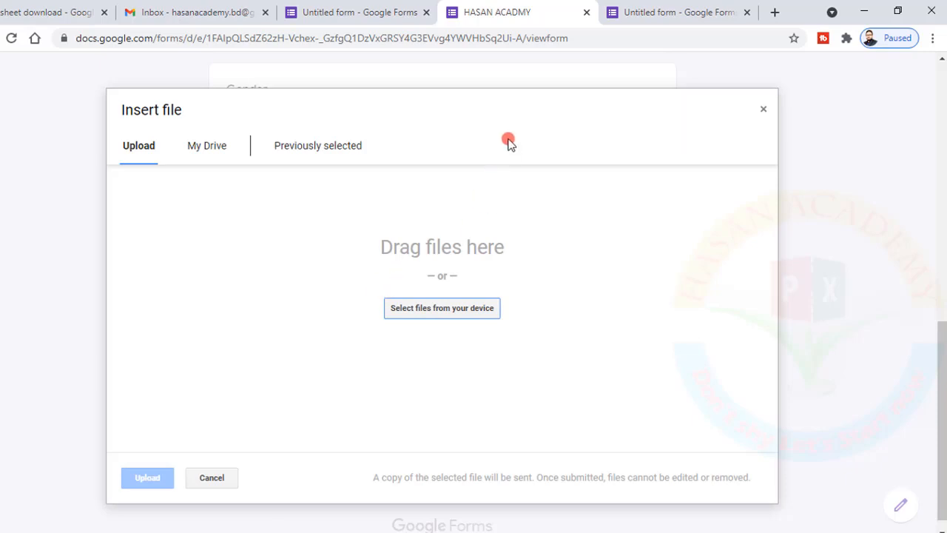
{"action": "left_click", "coordinate": [764, 104]}
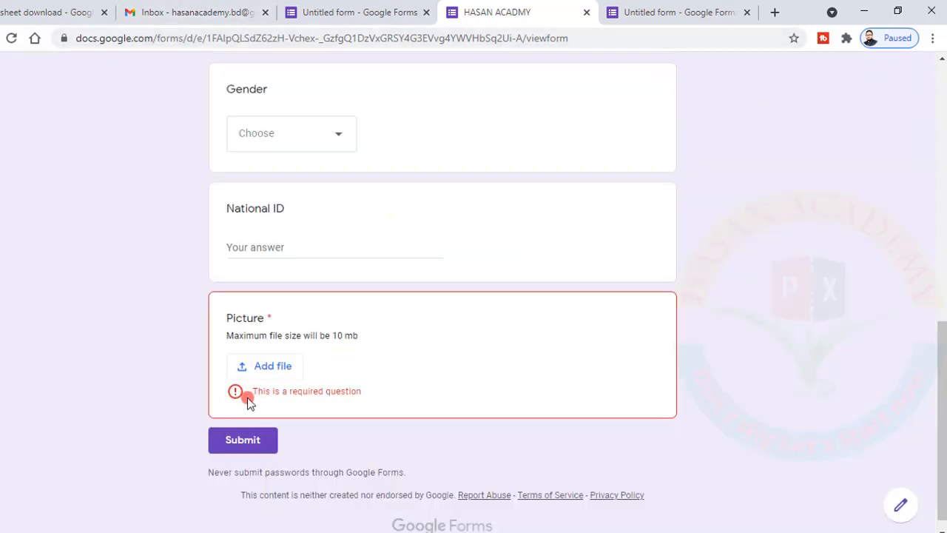
{"action": "scroll", "coordinate": [277, 385], "scroll_direction": "up", "scroll_amount": 5}
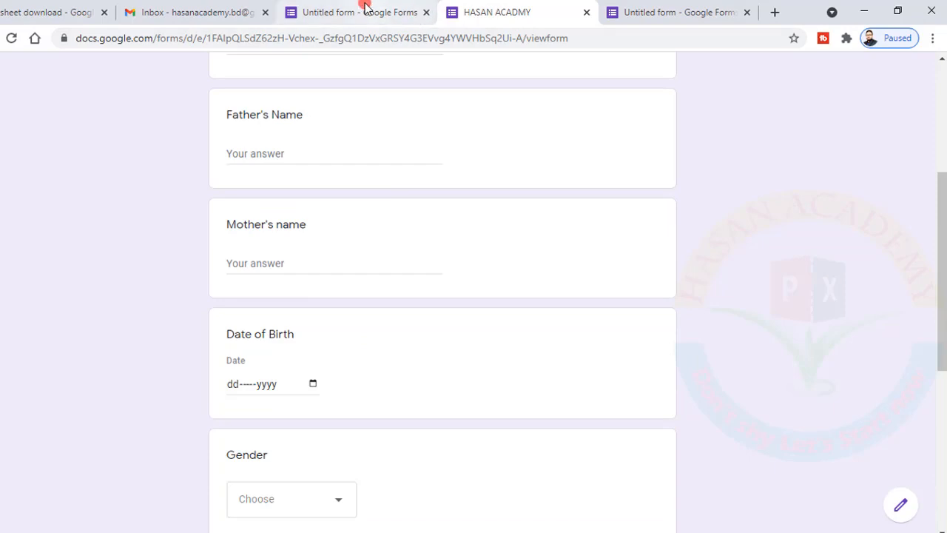
Delete the Picture upload question in the editor so National ID is the last question
{"action": "left_click", "coordinate": [362, 8]}
{"action": "scroll", "coordinate": [481, 219], "scroll_direction": "down", "scroll_amount": 12}
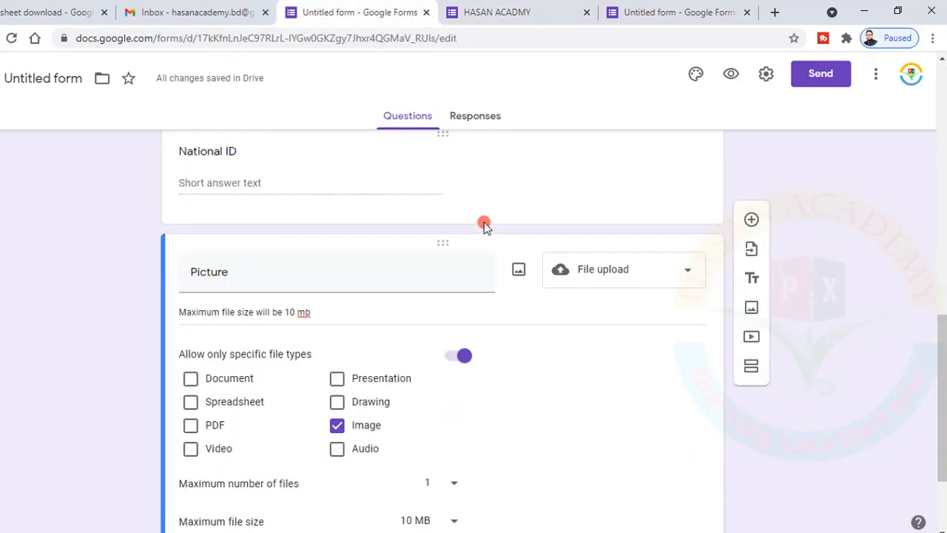
{"action": "scroll", "coordinate": [482, 222], "scroll_direction": "up", "scroll_amount": 2}
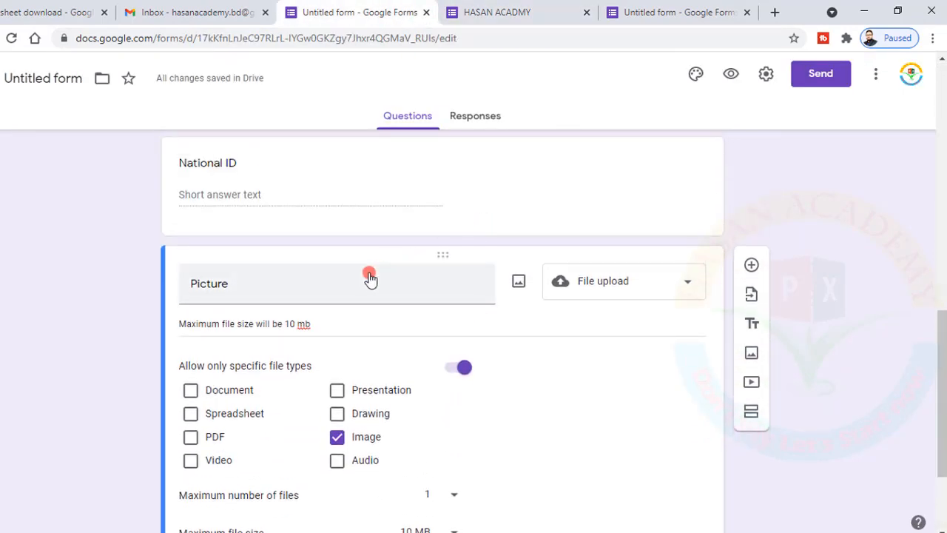
{"action": "left_click", "coordinate": [417, 278]}
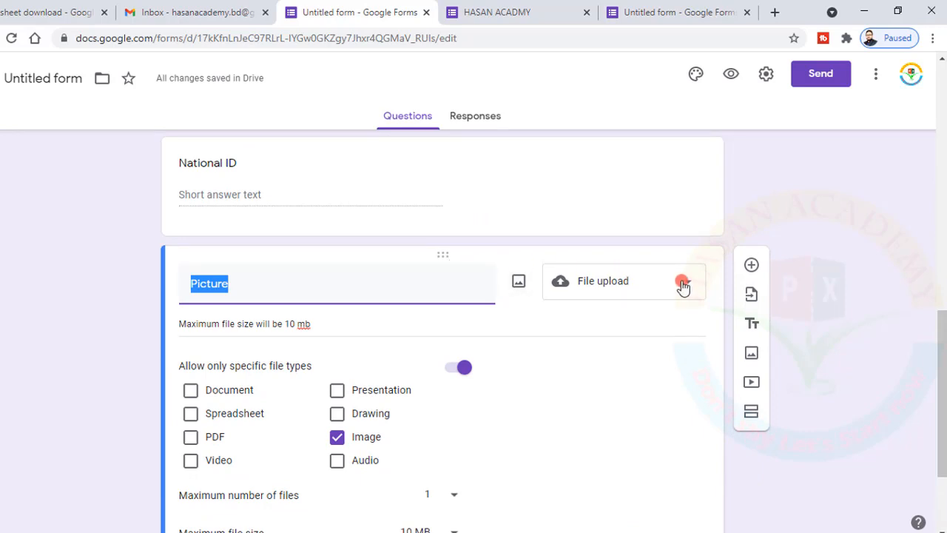
{"action": "scroll", "coordinate": [596, 343], "scroll_direction": "down", "scroll_amount": 2}
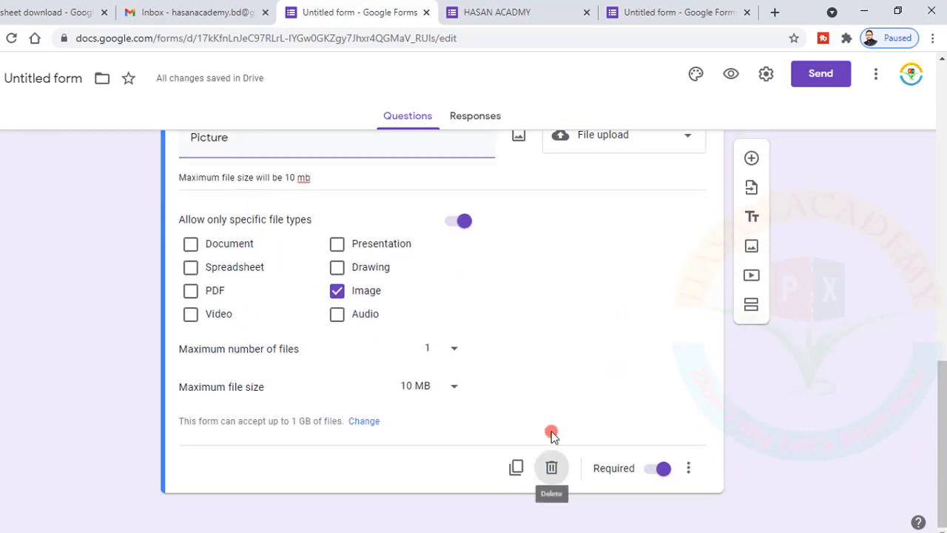
{"action": "left_click", "coordinate": [552, 466]}
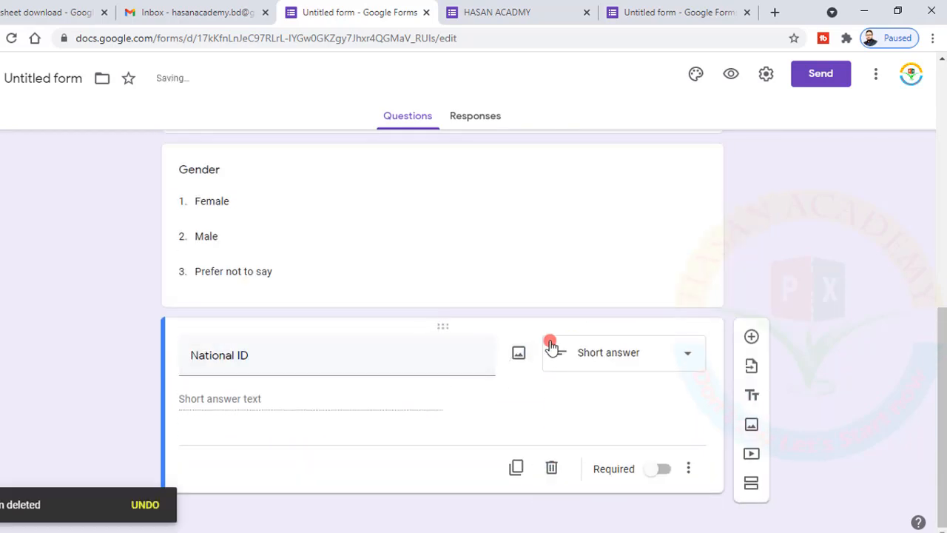
{"action": "scroll", "coordinate": [547, 330], "scroll_direction": "up", "scroll_amount": 4}
{"action": "scroll", "coordinate": [547, 331], "scroll_direction": "up", "scroll_amount": 3}
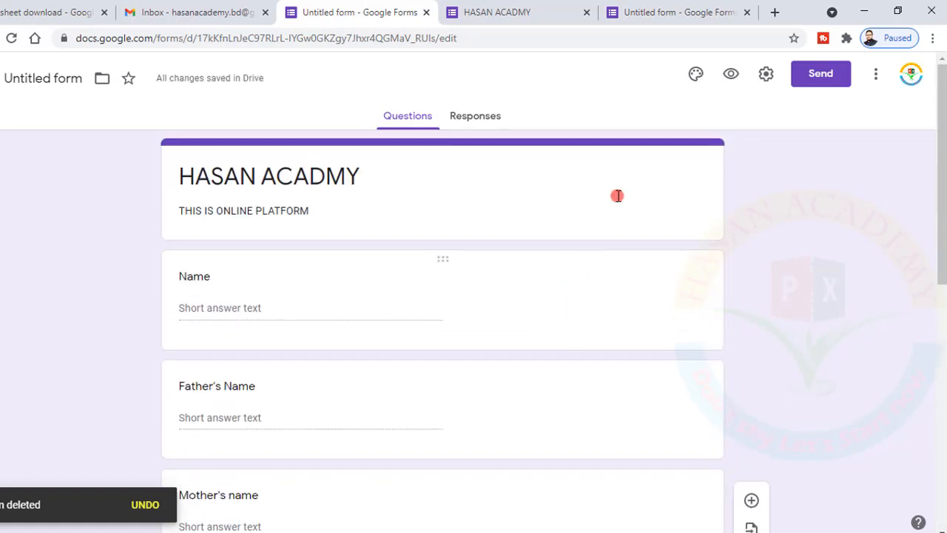
Compare the new preview's missing account notice with the old preview, then close the old preview tab
{"action": "left_click", "coordinate": [733, 75]}
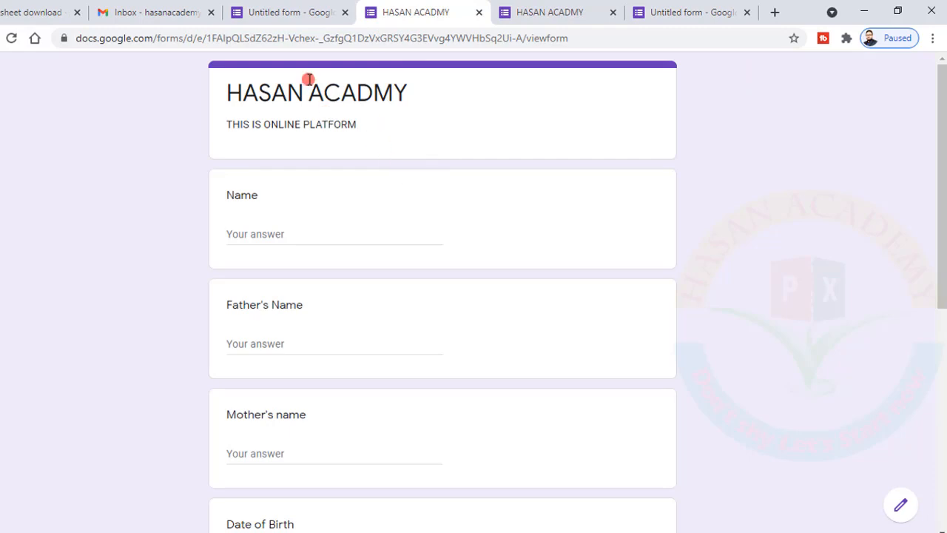
{"action": "left_click", "coordinate": [527, 13]}
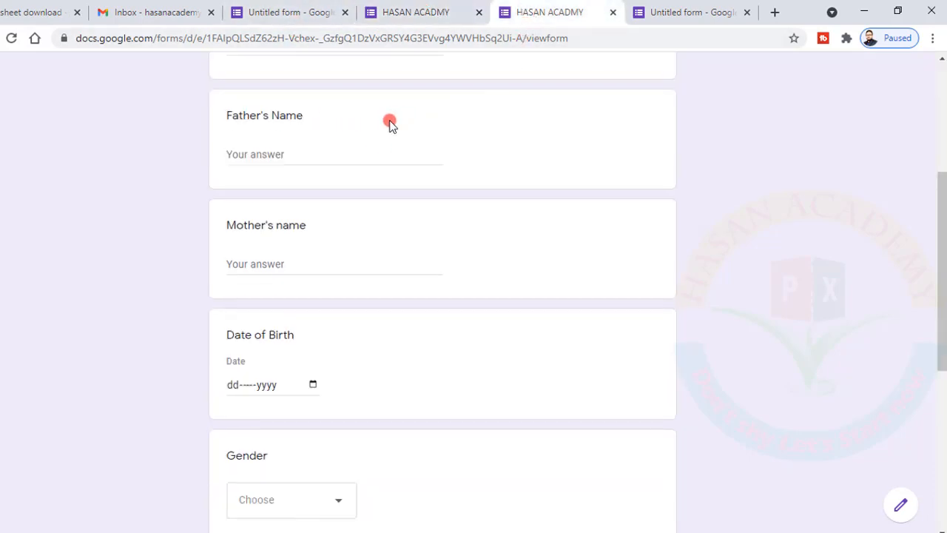
{"action": "scroll", "coordinate": [390, 123], "scroll_direction": "up", "scroll_amount": 4}
{"action": "left_click_drag", "start_coordinate": [232, 184], "coordinate": [495, 187]}
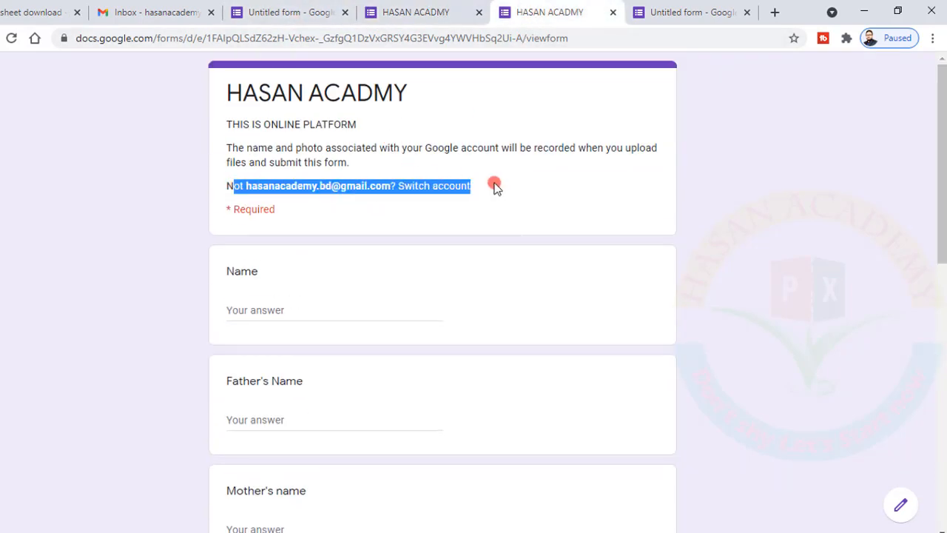
{"action": "left_click", "coordinate": [411, 11]}
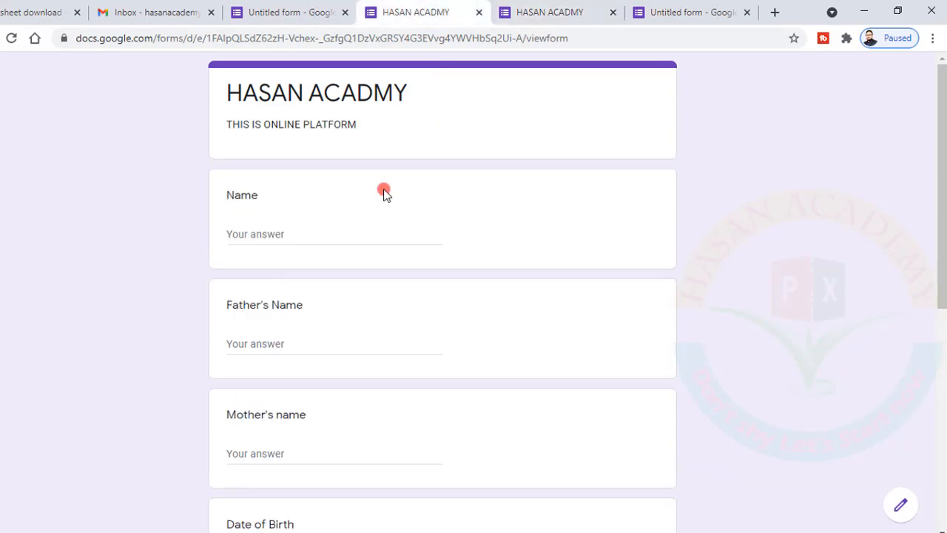
{"action": "scroll", "coordinate": [385, 193], "scroll_direction": "down", "scroll_amount": 6}
{"action": "scroll", "coordinate": [384, 193], "scroll_direction": "up", "scroll_amount": 6}
{"action": "left_click", "coordinate": [551, 10]}
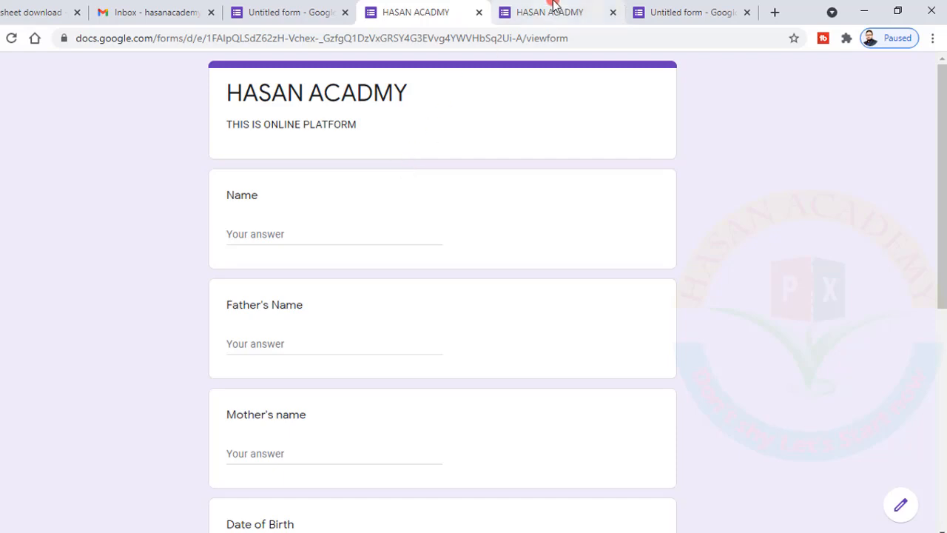
{"action": "left_click", "coordinate": [612, 13]}
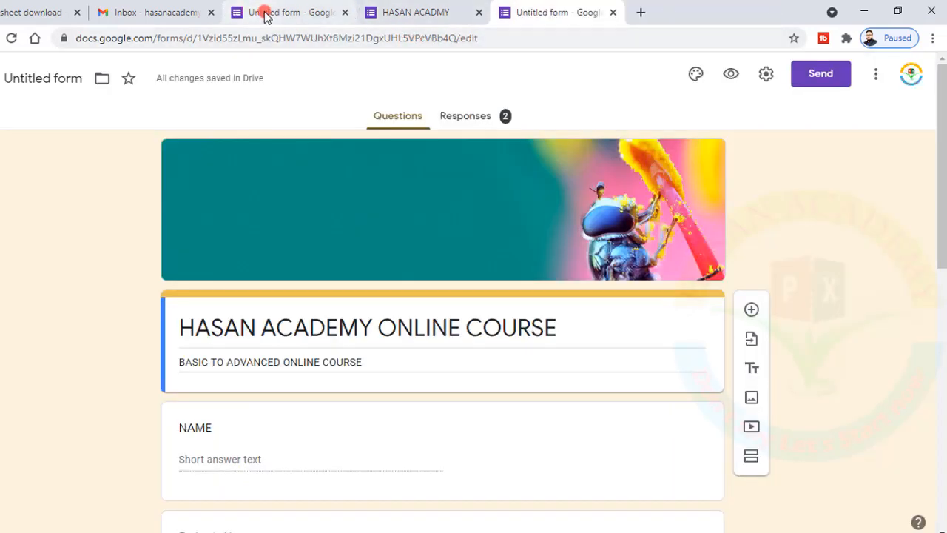
From the Responses tab, create a new linked spreadsheet named 'Hasan Academy file'
{"action": "left_click", "coordinate": [266, 13]}
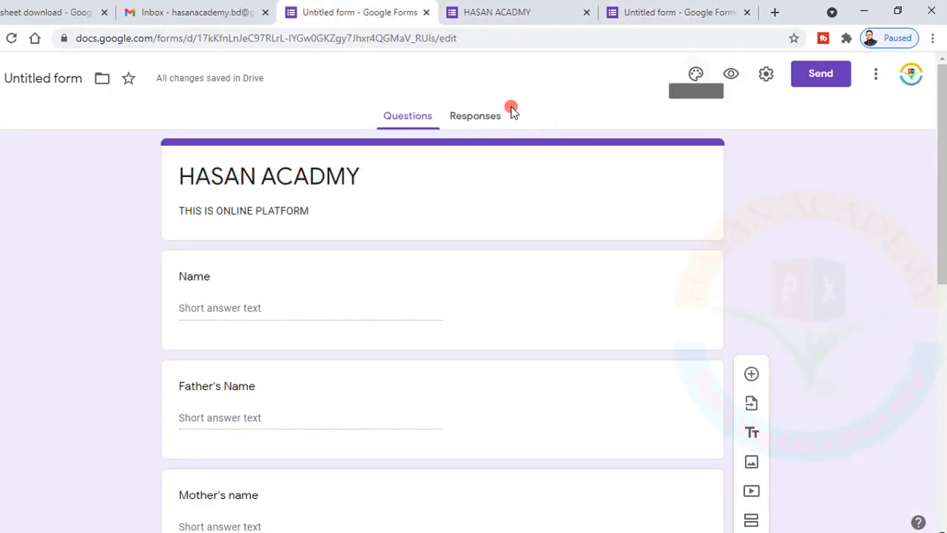
{"action": "left_click", "coordinate": [477, 118]}
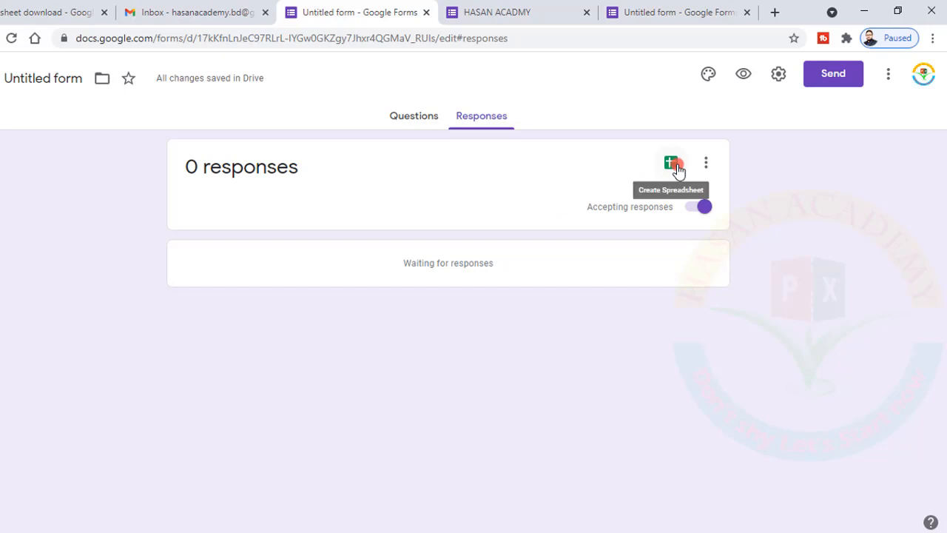
{"action": "left_click", "coordinate": [705, 162]}
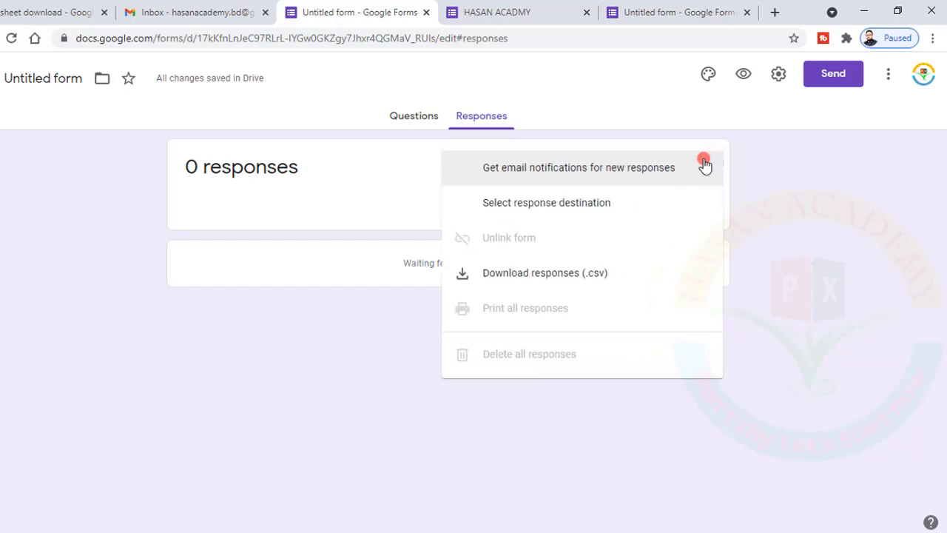
{"action": "left_click", "coordinate": [409, 174]}
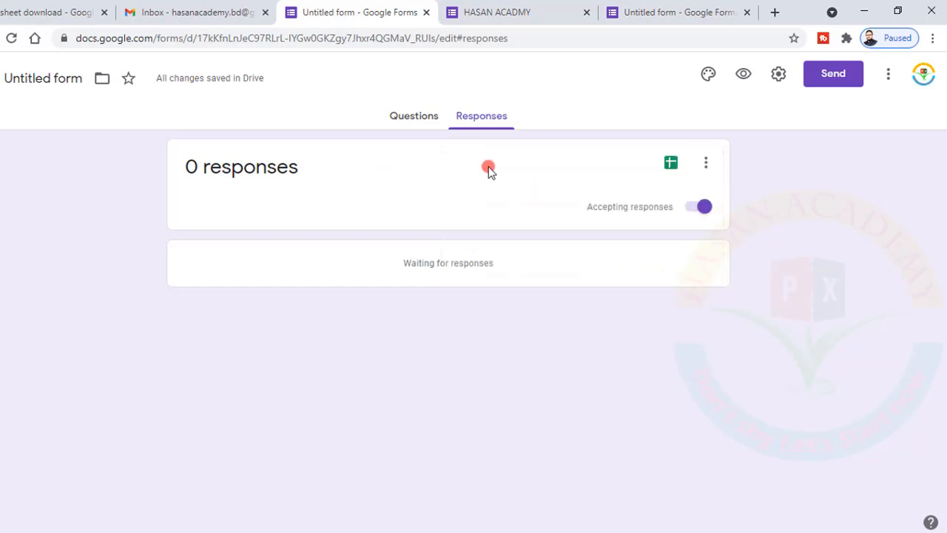
{"action": "left_click", "coordinate": [673, 163]}
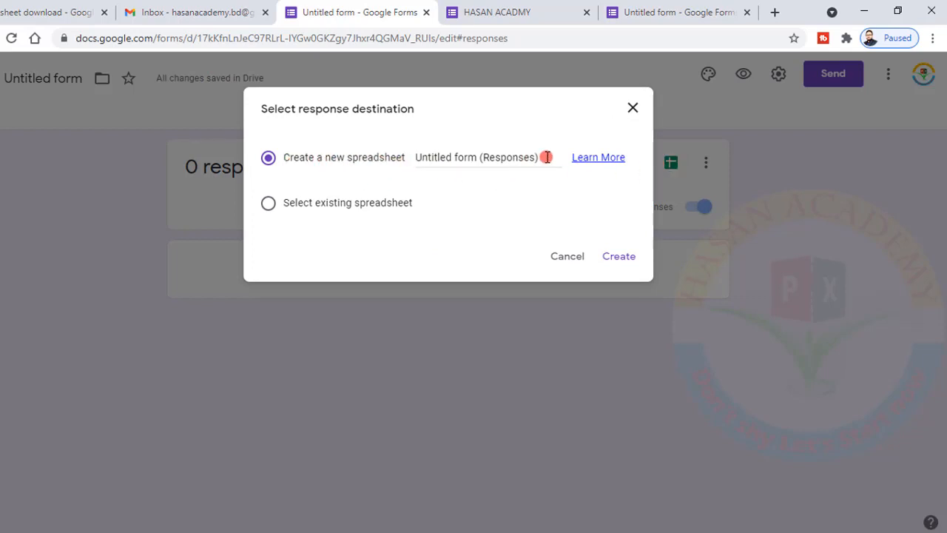
{"action": "left_click_drag", "start_coordinate": [547, 157], "coordinate": [419, 153]}
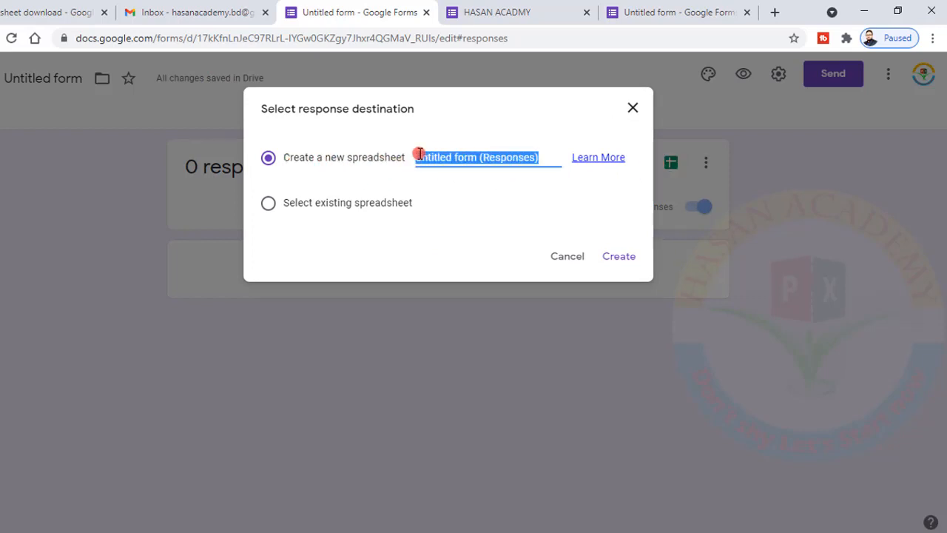
{"action": "key", "text": "BackSpace"}
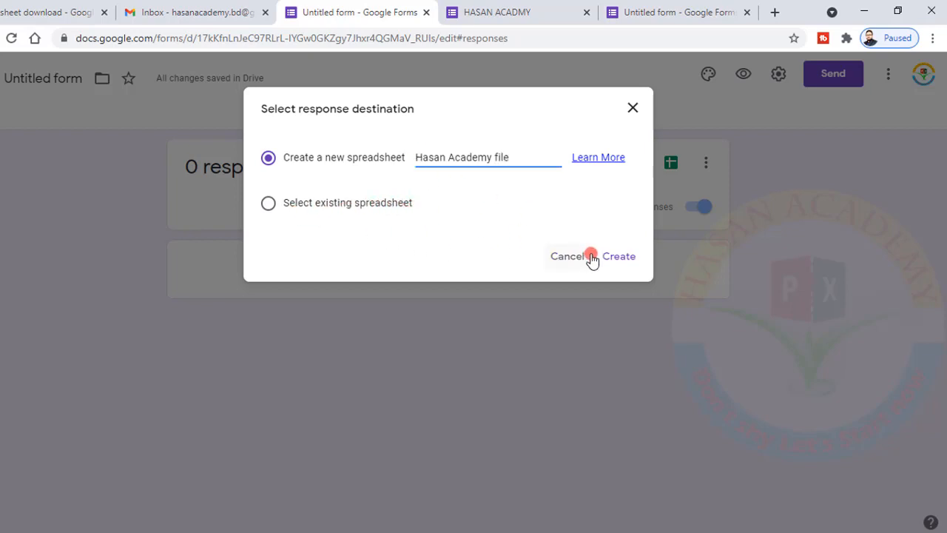
{"action": "left_click", "coordinate": [618, 259]}
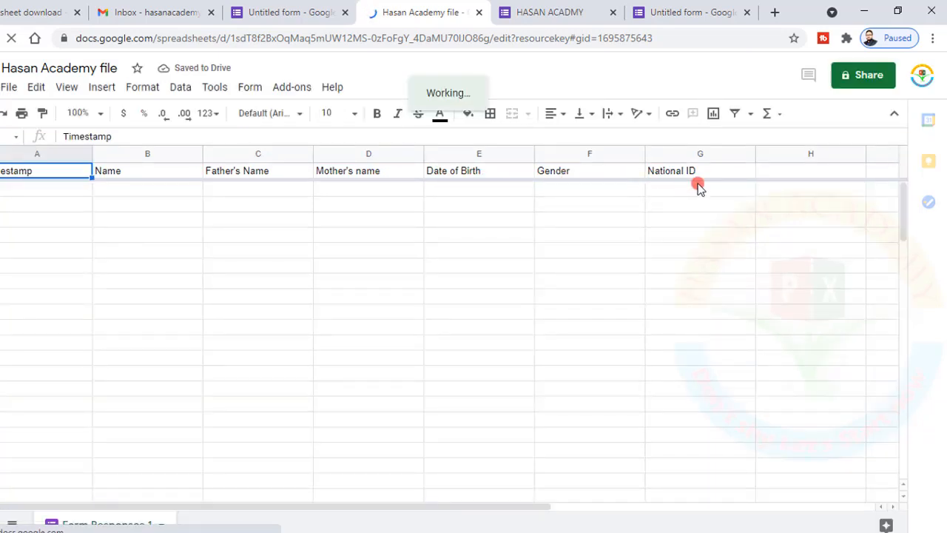
Add a short-answer question titled 'Email ID' below National ID
{"action": "left_click", "coordinate": [268, 12]}
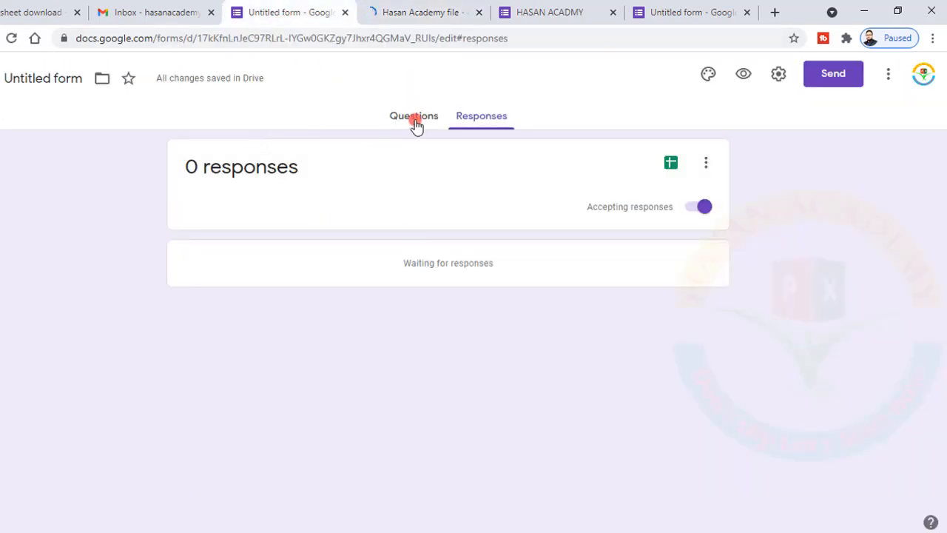
{"action": "left_click", "coordinate": [412, 121]}
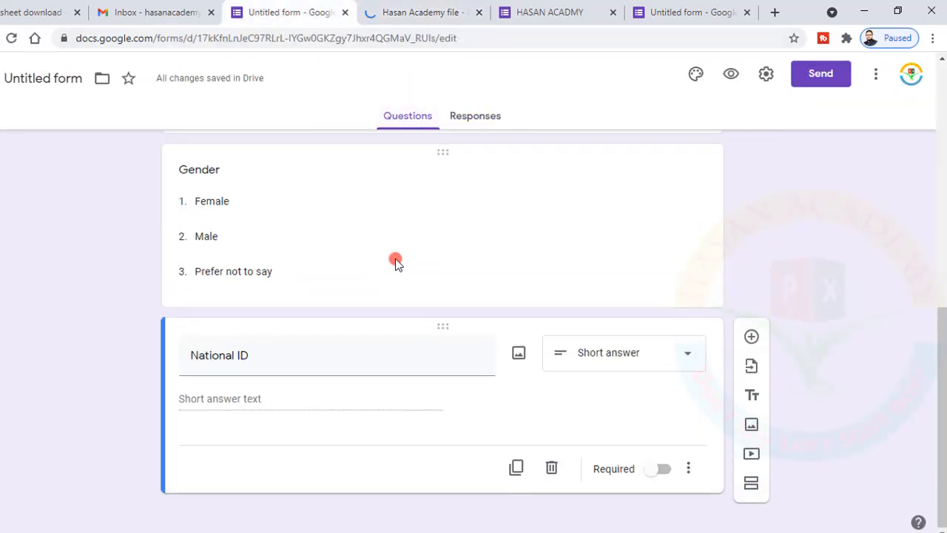
{"action": "left_click", "coordinate": [751, 336]}
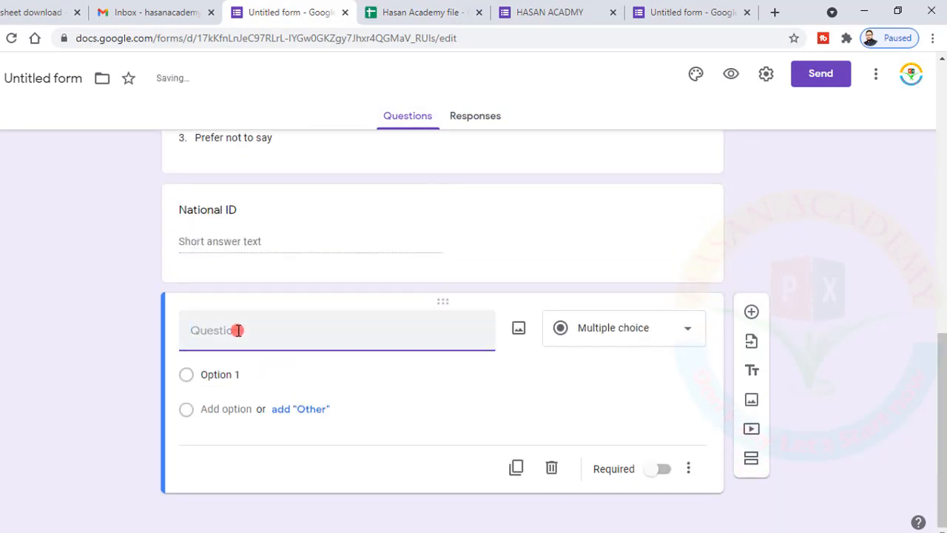
{"action": "type", "text": "Em"}
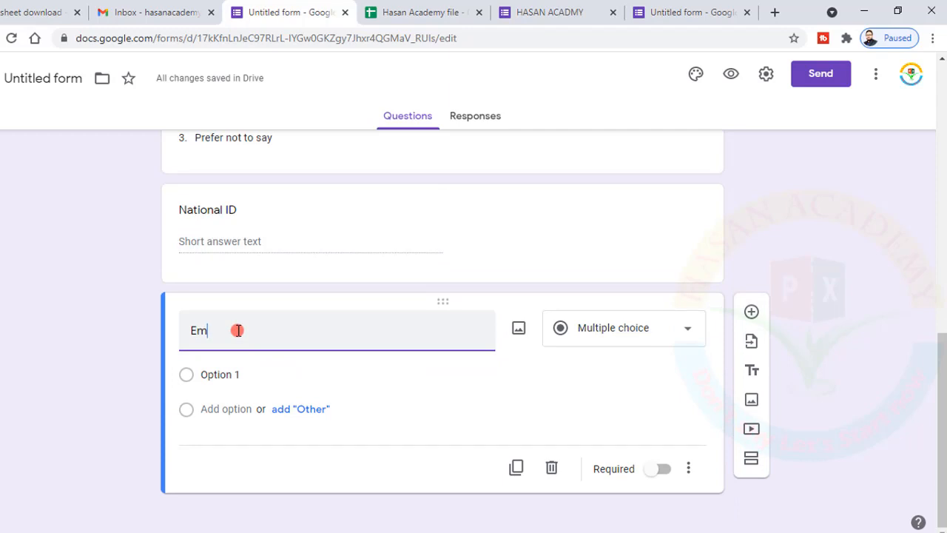
{"action": "type", "text": "ail ID"}
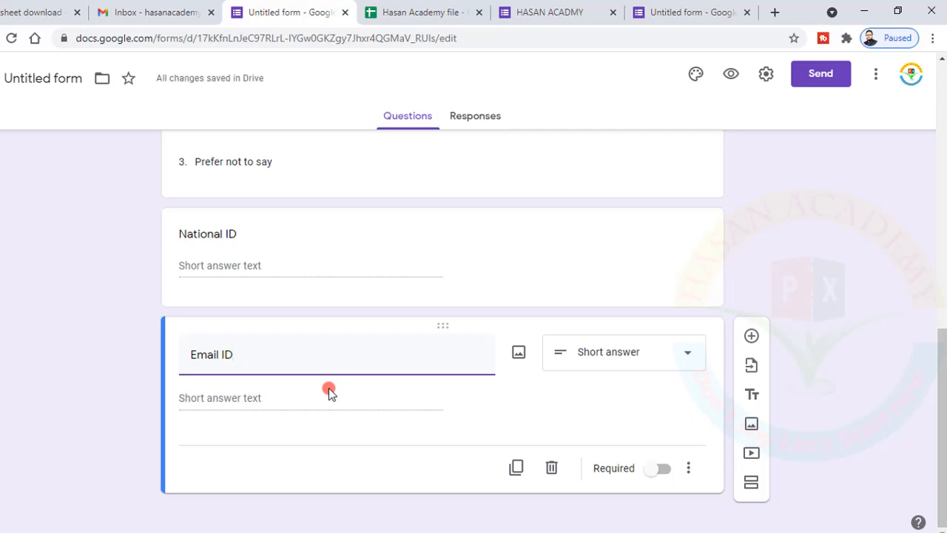
{"action": "scroll", "coordinate": [555, 257], "scroll_direction": "up", "scroll_amount": 10}
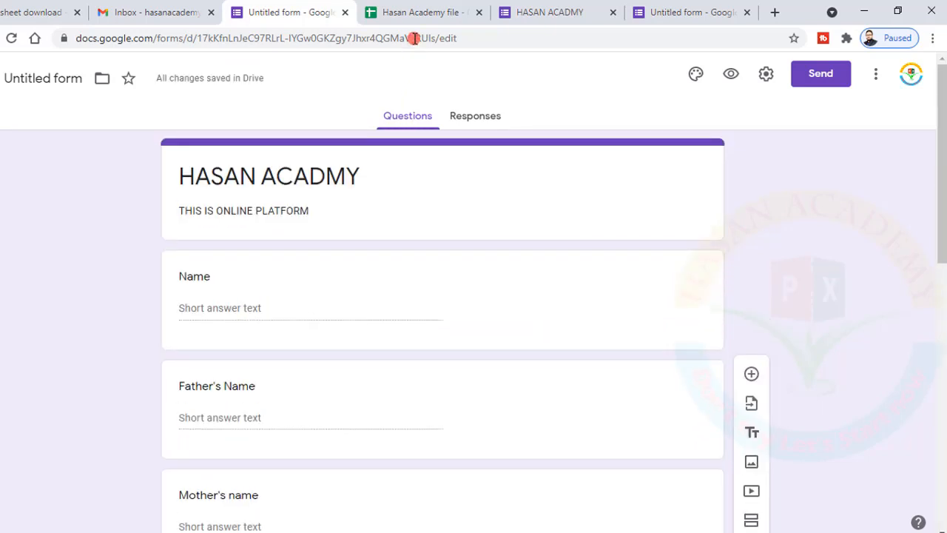
{"action": "left_click", "coordinate": [403, 13]}
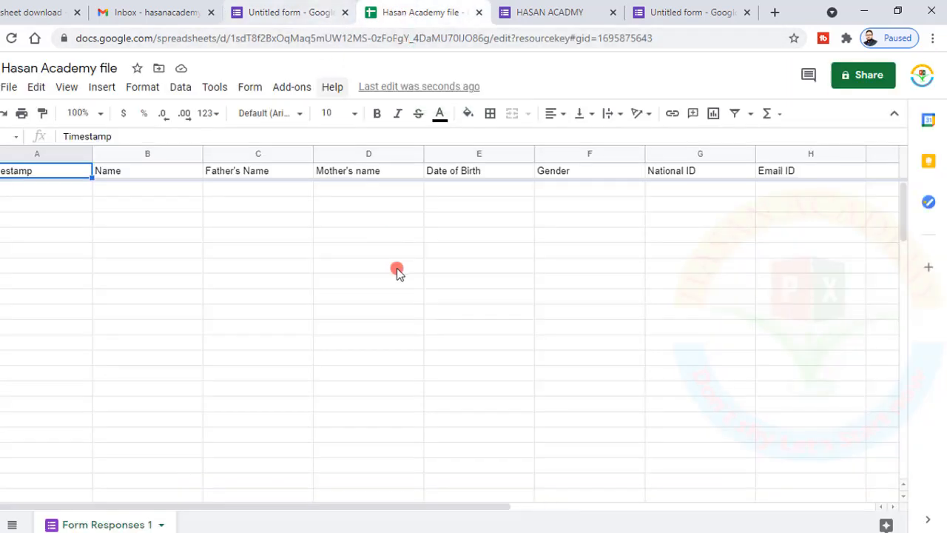
{"action": "left_click", "coordinate": [792, 172]}
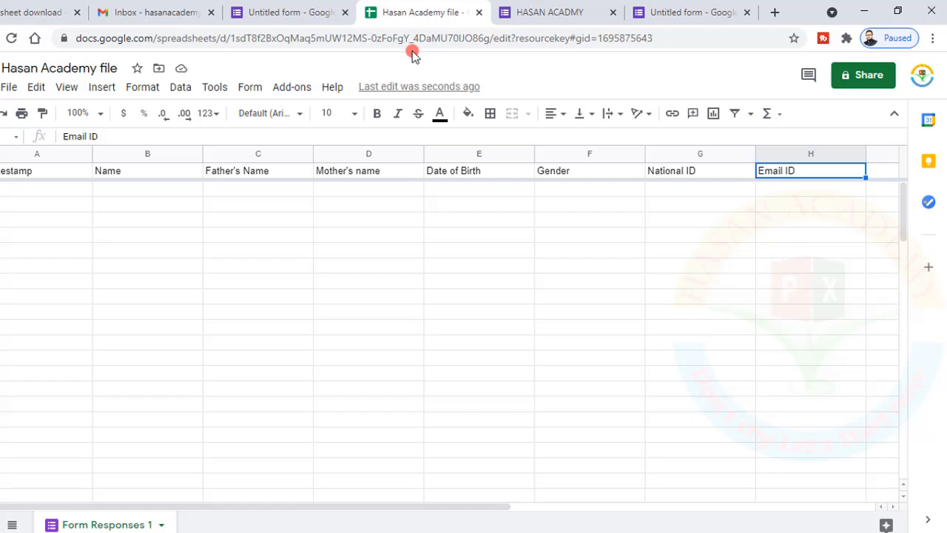
{"action": "left_click", "coordinate": [316, 9]}
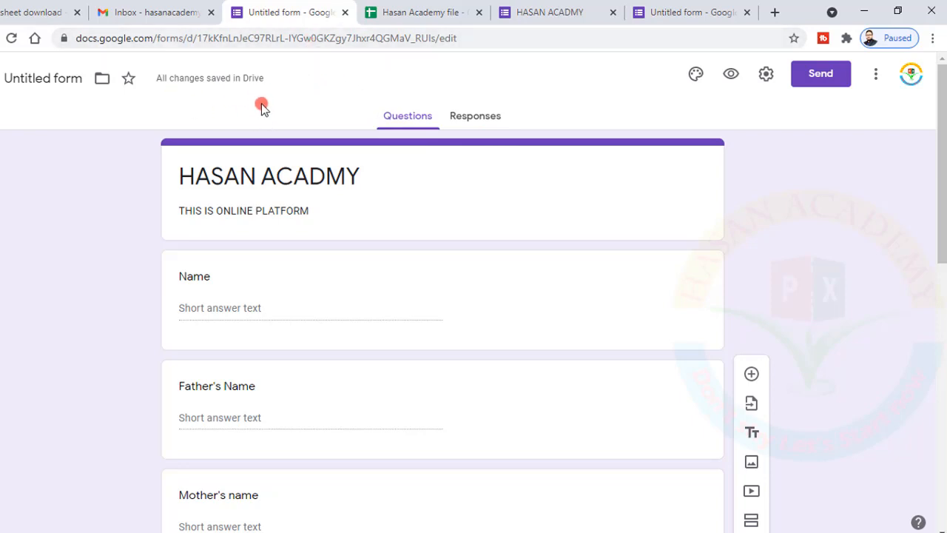
Name the form file HASAN ACADMY and bring up its Customize Theme panel
{"action": "triple_click", "coordinate": [285, 178]}
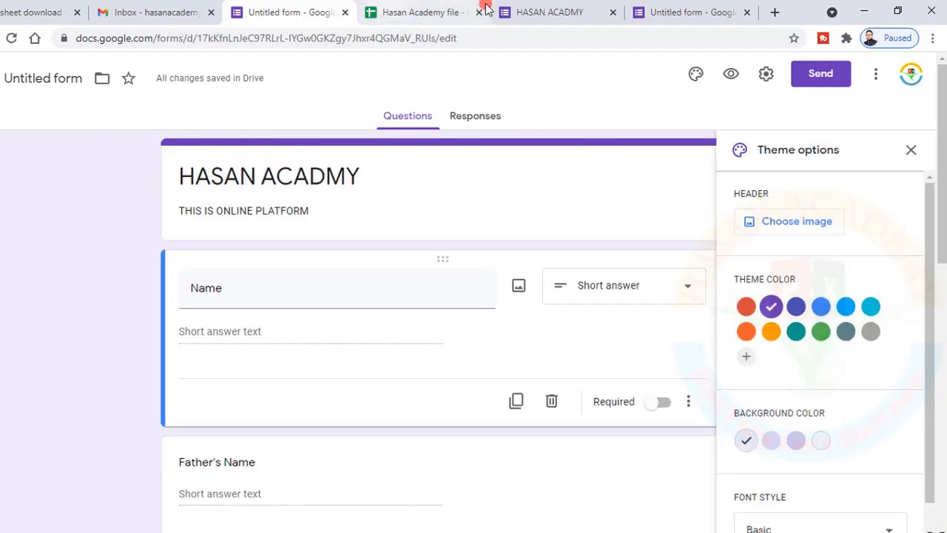
{"action": "left_click", "coordinate": [698, 10]}
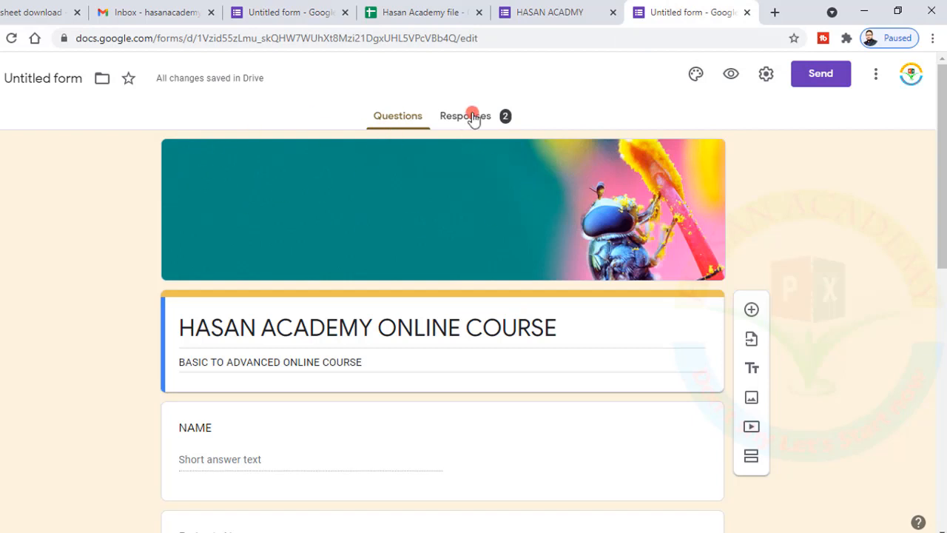
{"action": "left_click", "coordinate": [285, 6]}
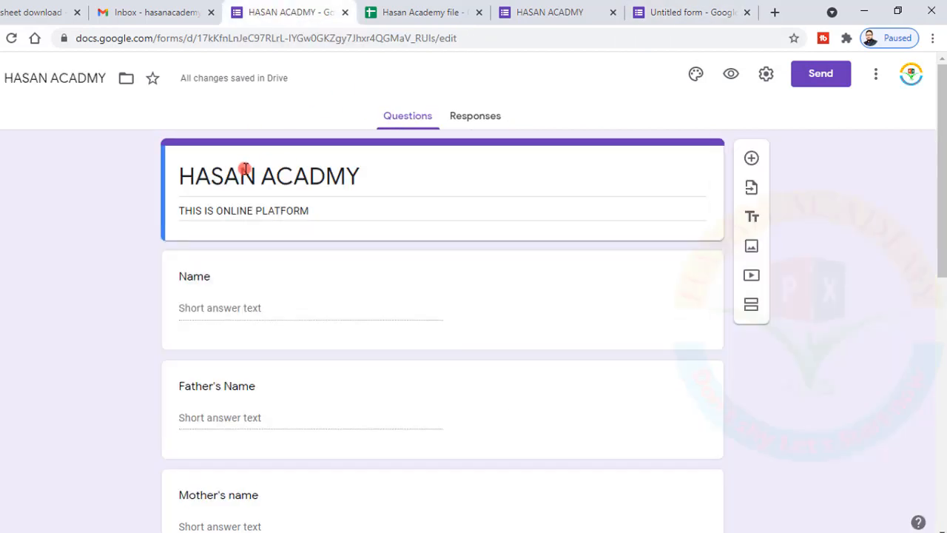
{"action": "left_click", "coordinate": [295, 176]}
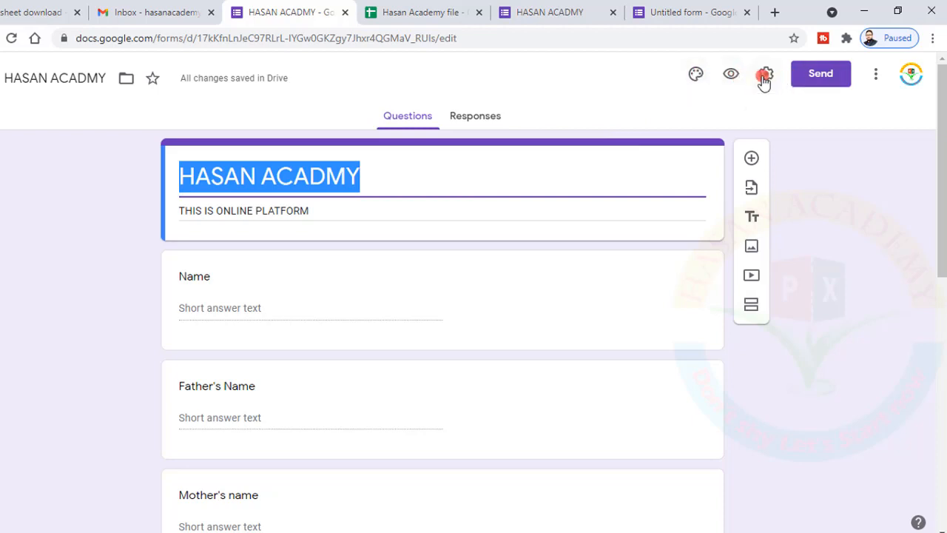
{"action": "left_click", "coordinate": [689, 75]}
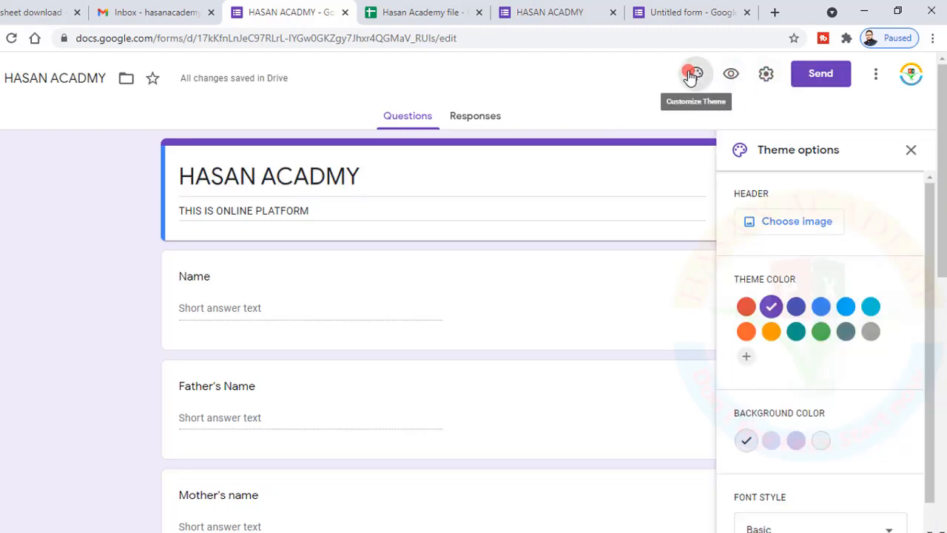
Browse the header themes and insert the purple night-sky flashlight image as the form header
{"action": "left_click", "coordinate": [774, 222]}
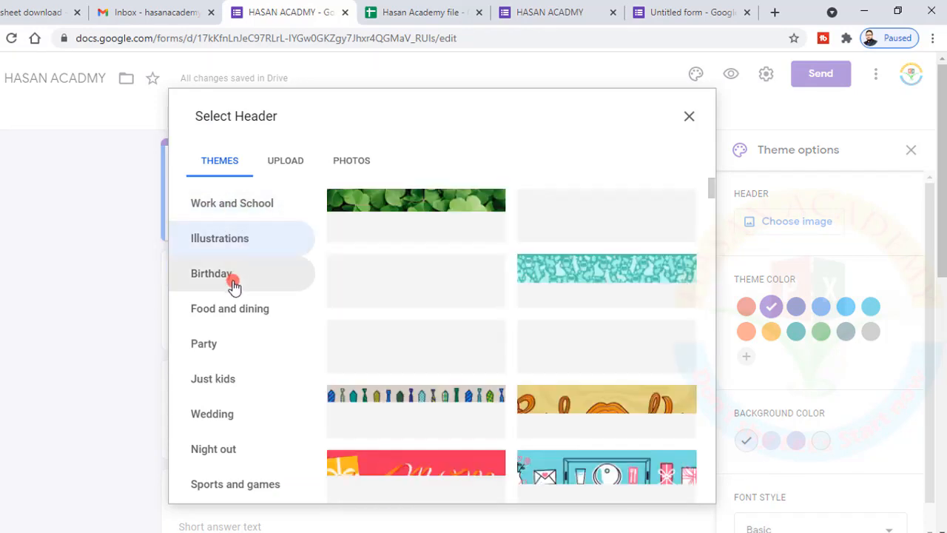
{"action": "left_click", "coordinate": [233, 285]}
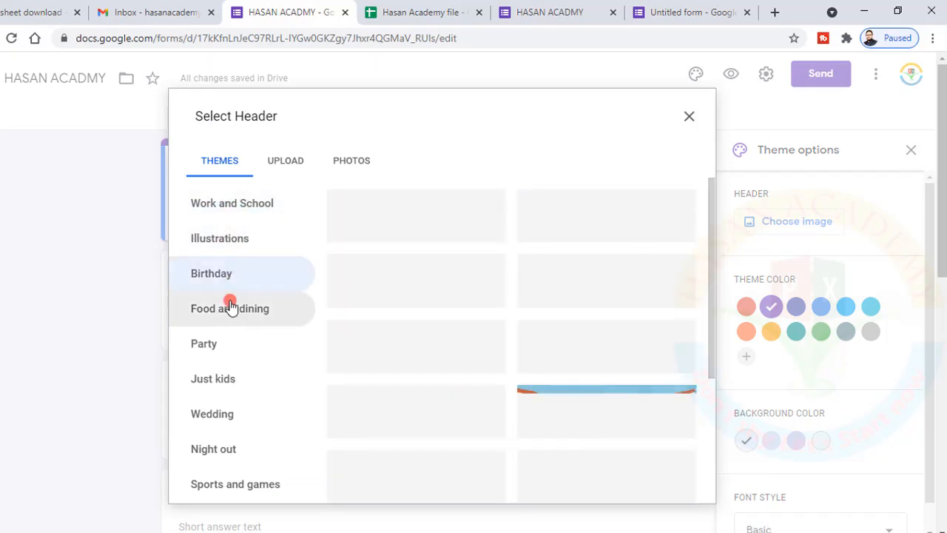
{"action": "left_click", "coordinate": [229, 315]}
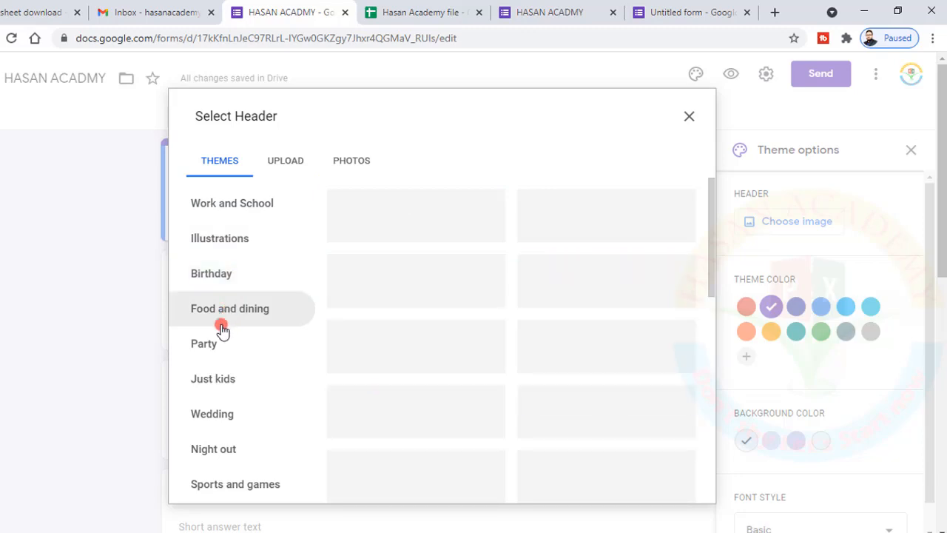
{"action": "left_click", "coordinate": [205, 348]}
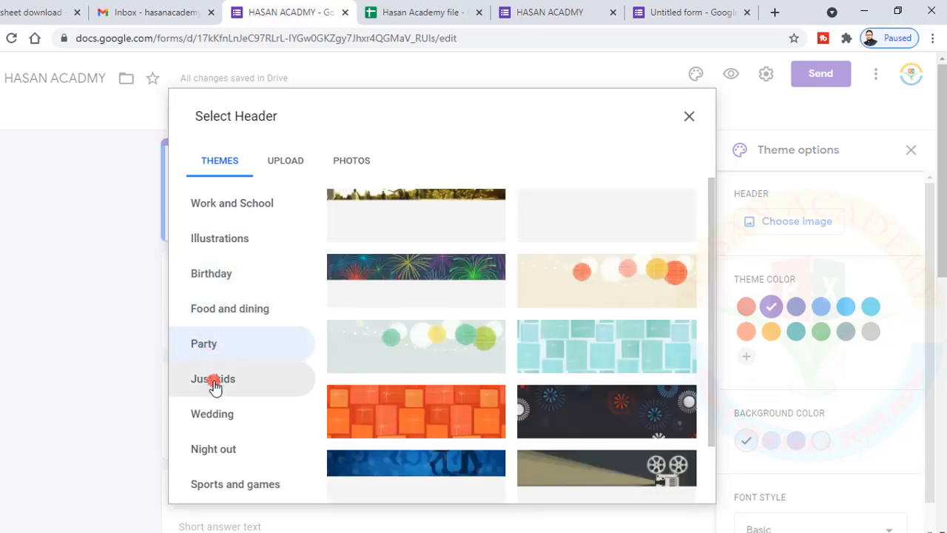
{"action": "left_click", "coordinate": [213, 384]}
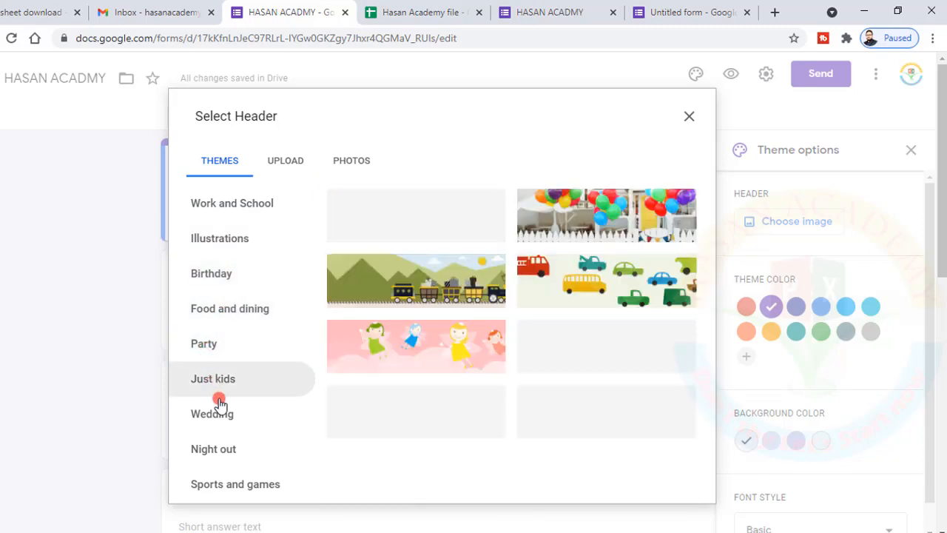
{"action": "left_click", "coordinate": [232, 204]}
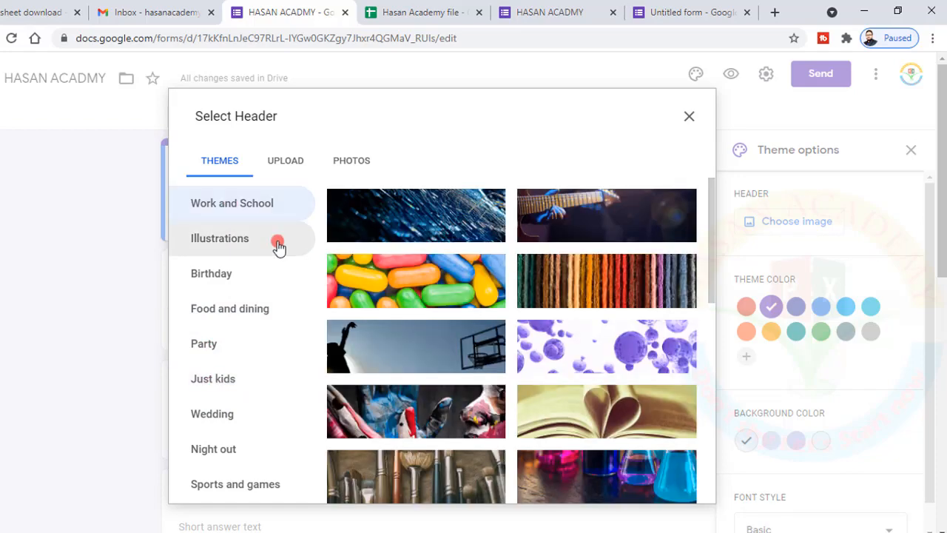
{"action": "scroll", "coordinate": [551, 378], "scroll_direction": "down", "scroll_amount": 2}
{"action": "scroll", "coordinate": [551, 378], "scroll_direction": "down", "scroll_amount": 5}
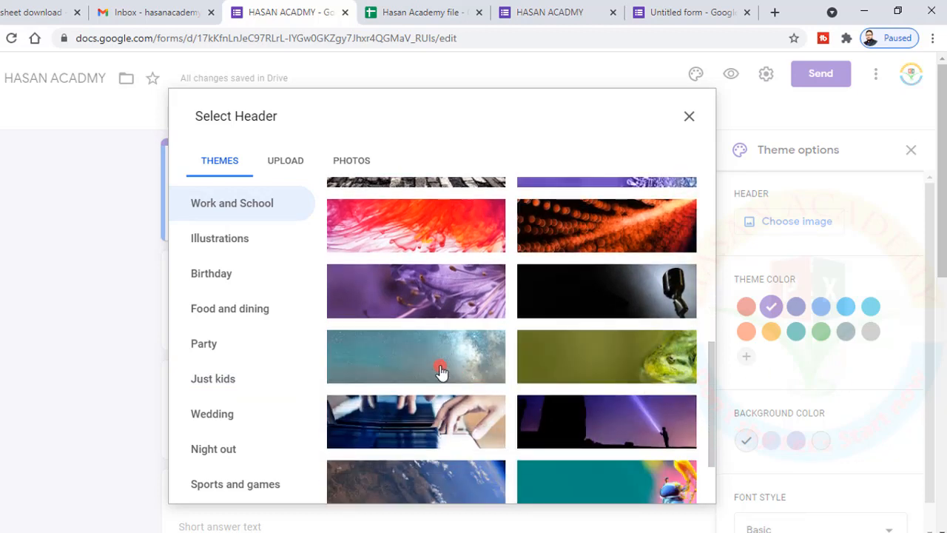
{"action": "left_click", "coordinate": [427, 308]}
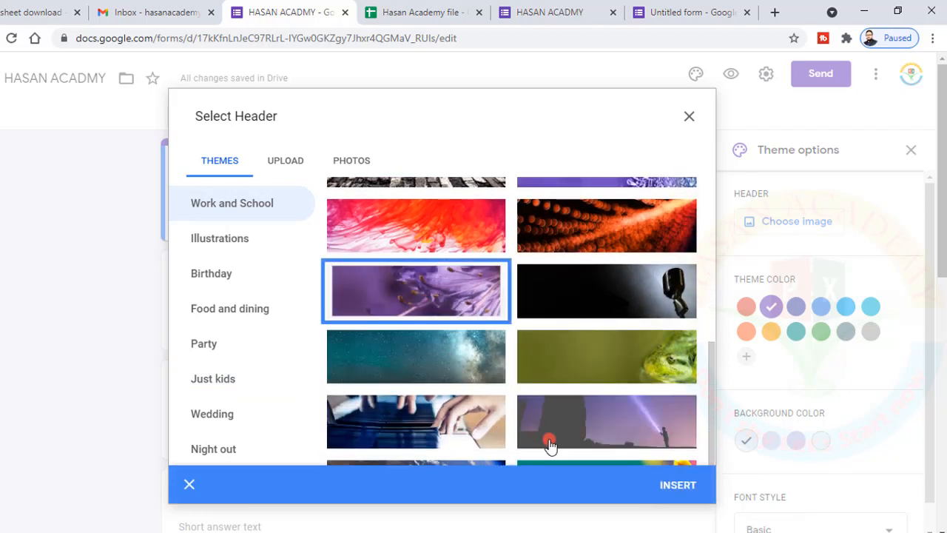
{"action": "left_click", "coordinate": [583, 413]}
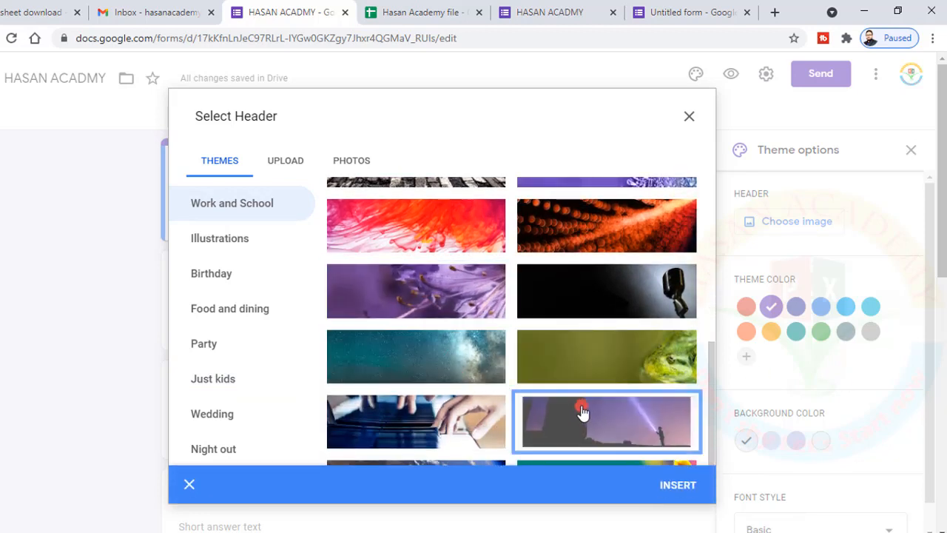
{"action": "left_click", "coordinate": [666, 485]}
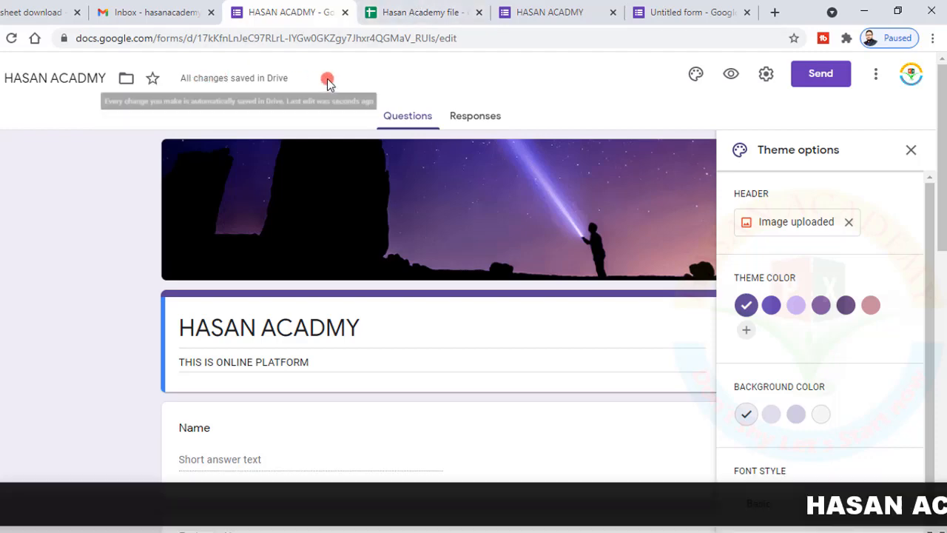
Copy the form's shortened forms.gle link from the Send form dialog
{"action": "left_click", "coordinate": [807, 76]}
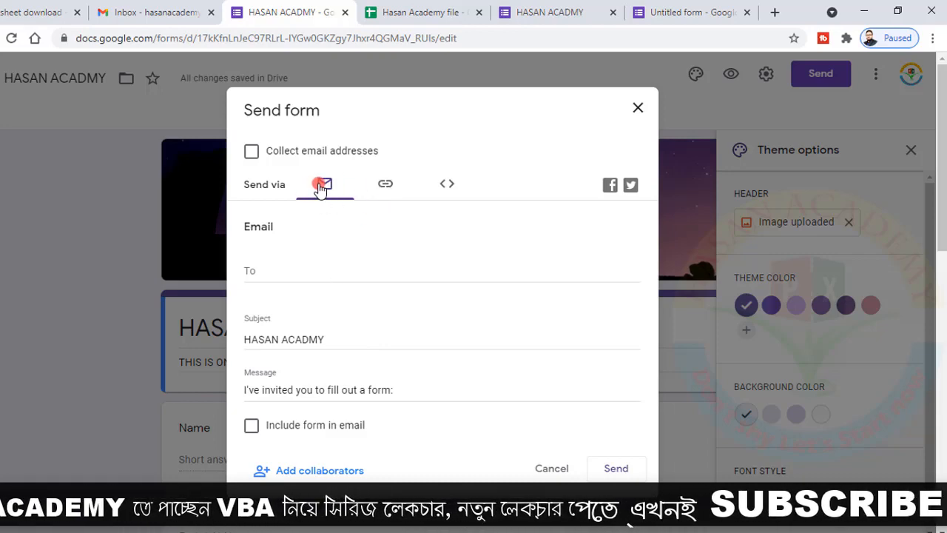
{"action": "left_click", "coordinate": [383, 189]}
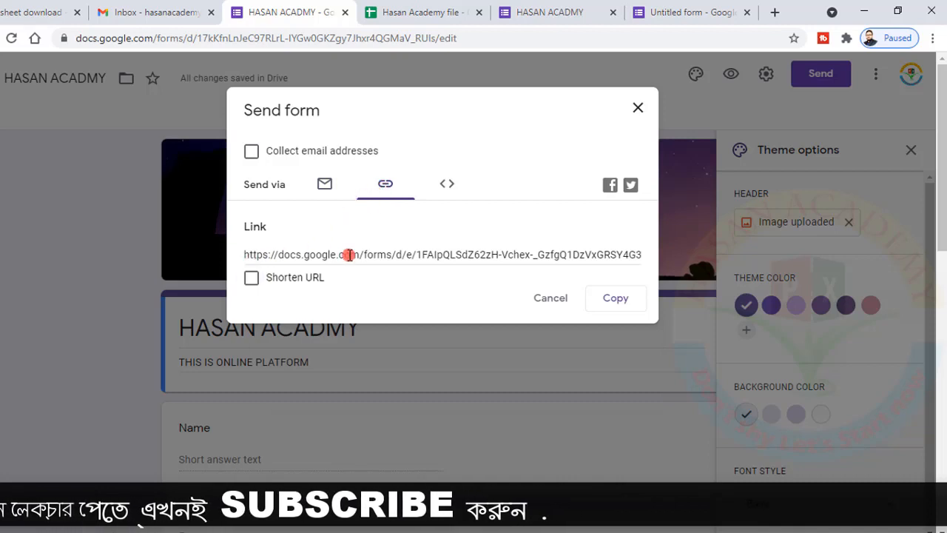
{"action": "left_click", "coordinate": [252, 279]}
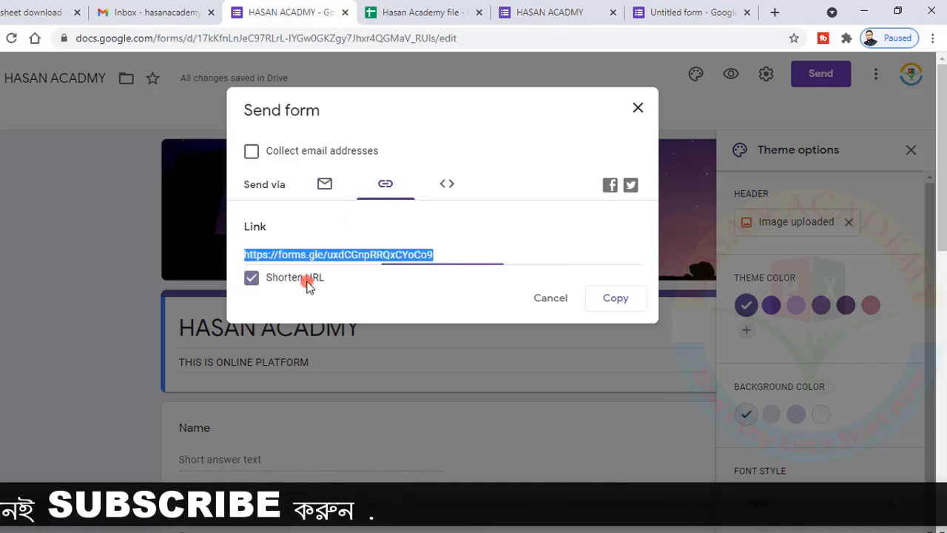
{"action": "left_click", "coordinate": [254, 279]}
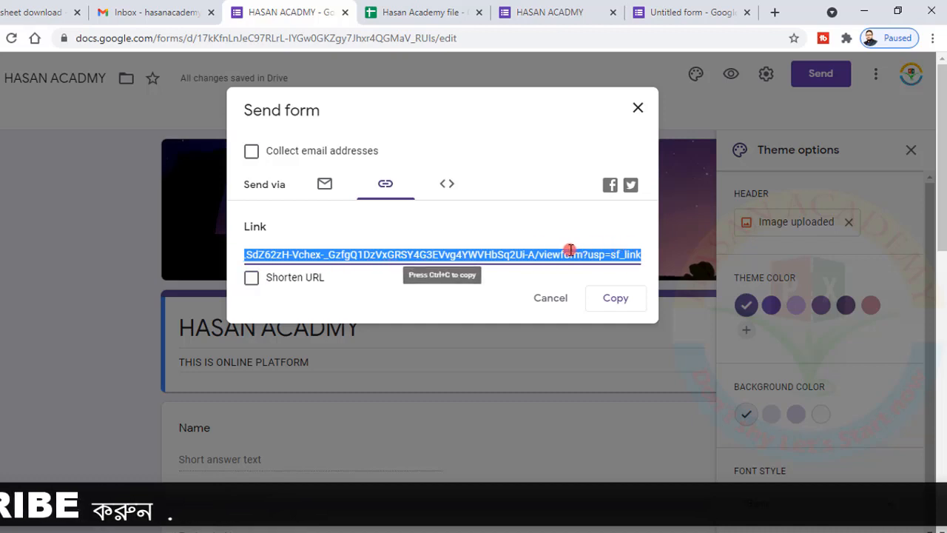
{"action": "left_click", "coordinate": [253, 279]}
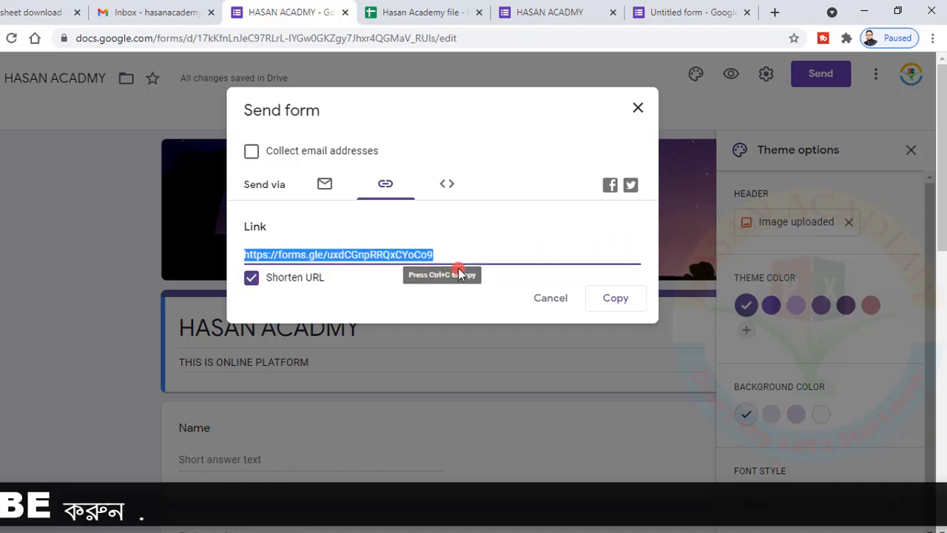
{"action": "left_click", "coordinate": [609, 299]}
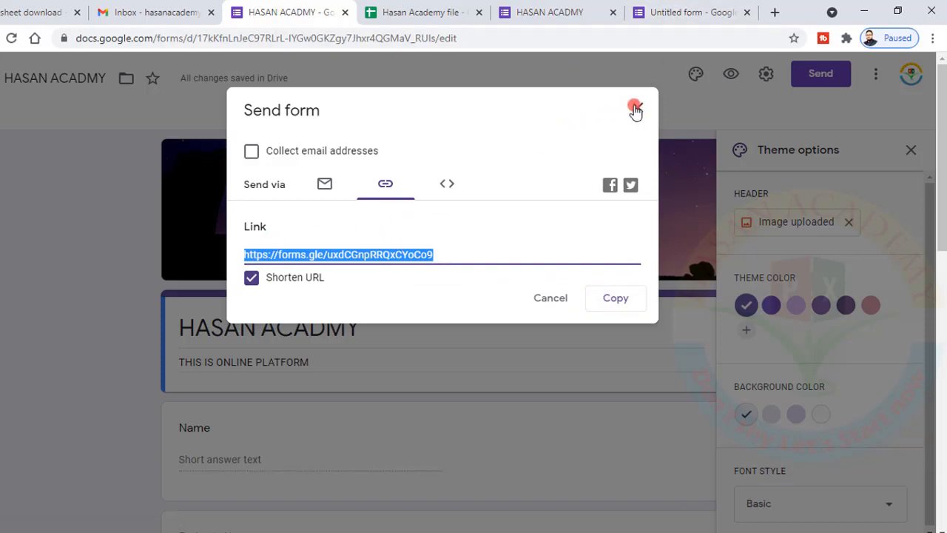
Paste the forms.gle link into a new Gmail message body with blank lines around it
{"action": "left_click", "coordinate": [127, 15]}
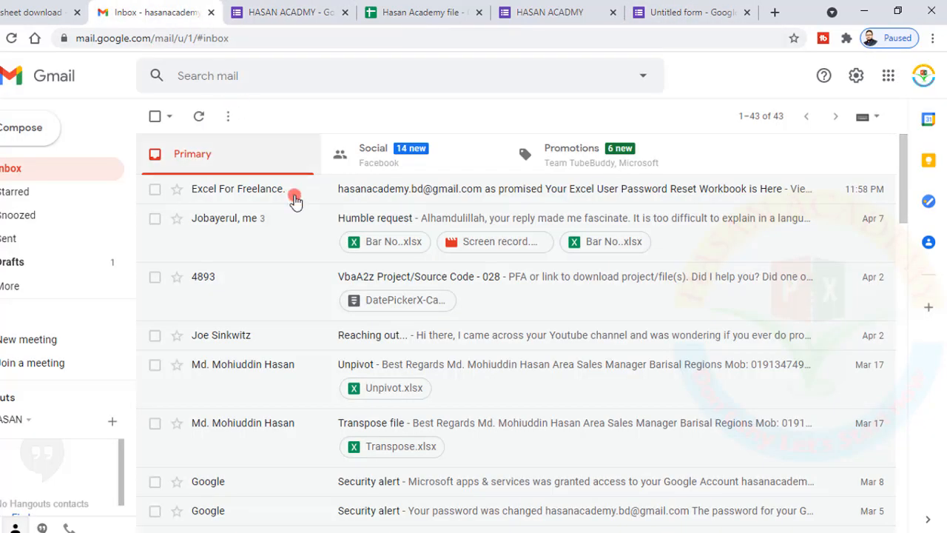
{"action": "left_click", "coordinate": [37, 137]}
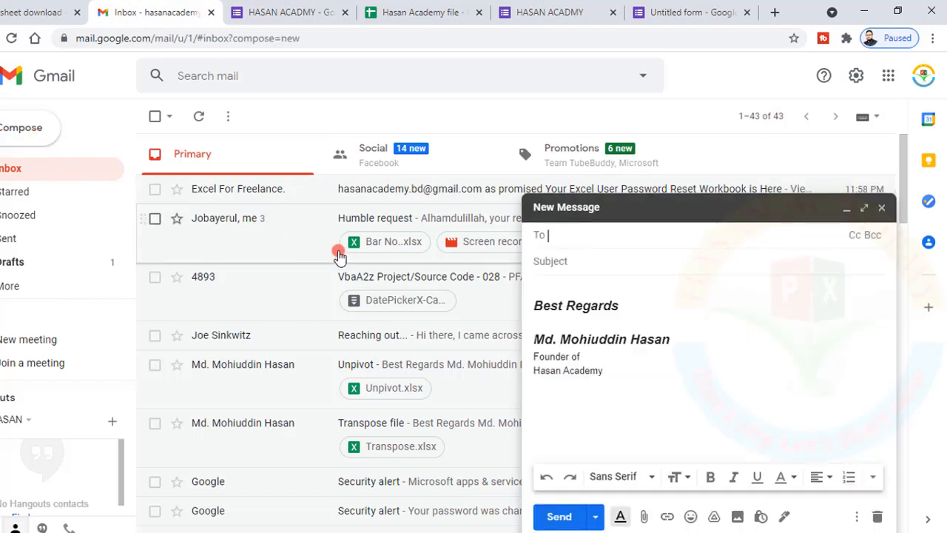
{"action": "left_click", "coordinate": [541, 285]}
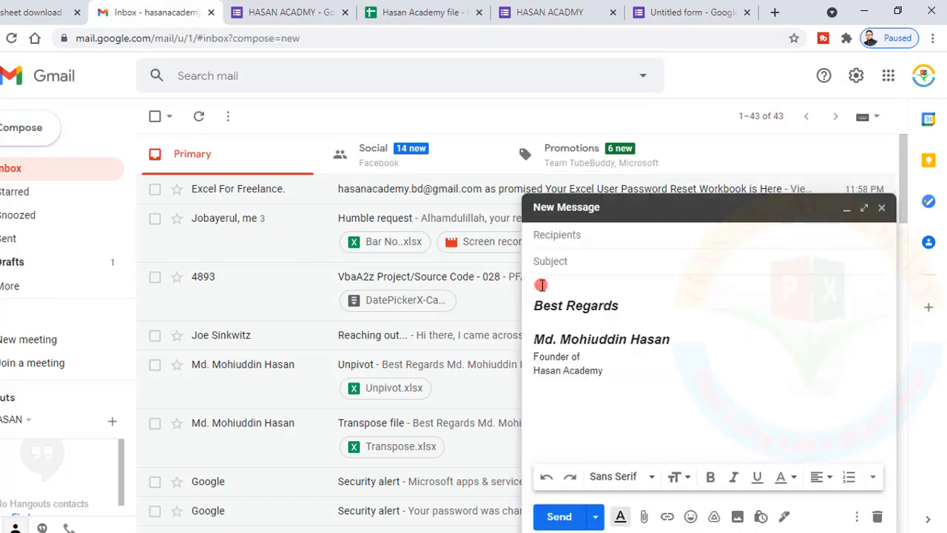
{"action": "key", "text": "ctrl+v"}
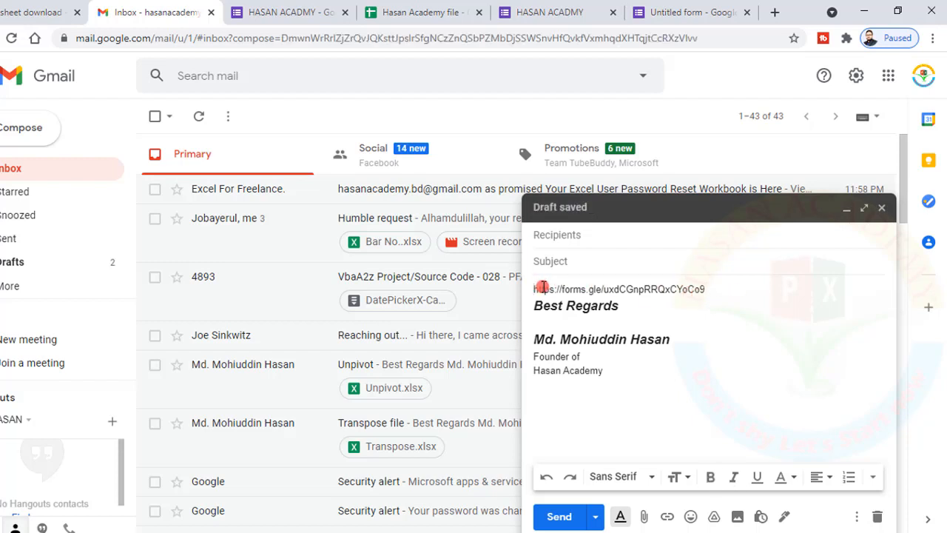
{"action": "key", "text": "Return"}
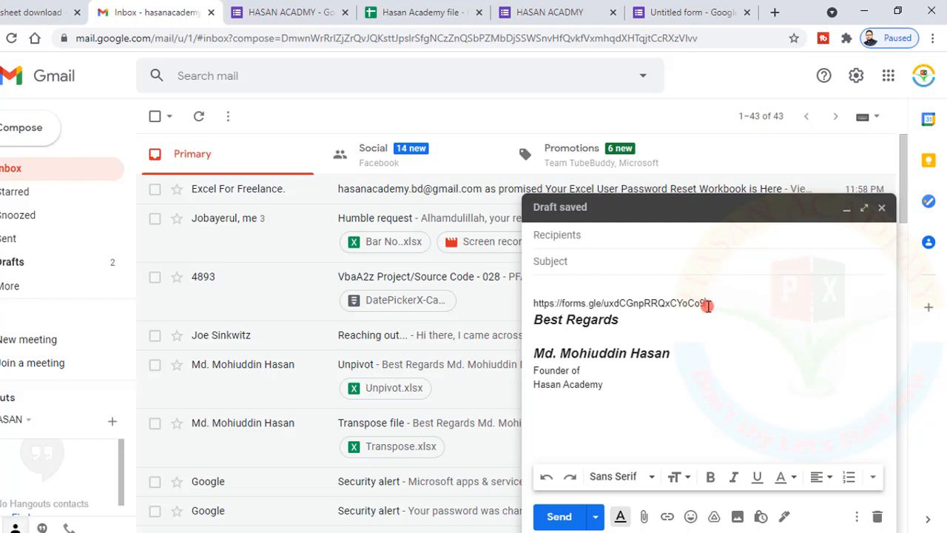
{"action": "left_click", "coordinate": [707, 306]}
{"action": "key", "text": "Return"}
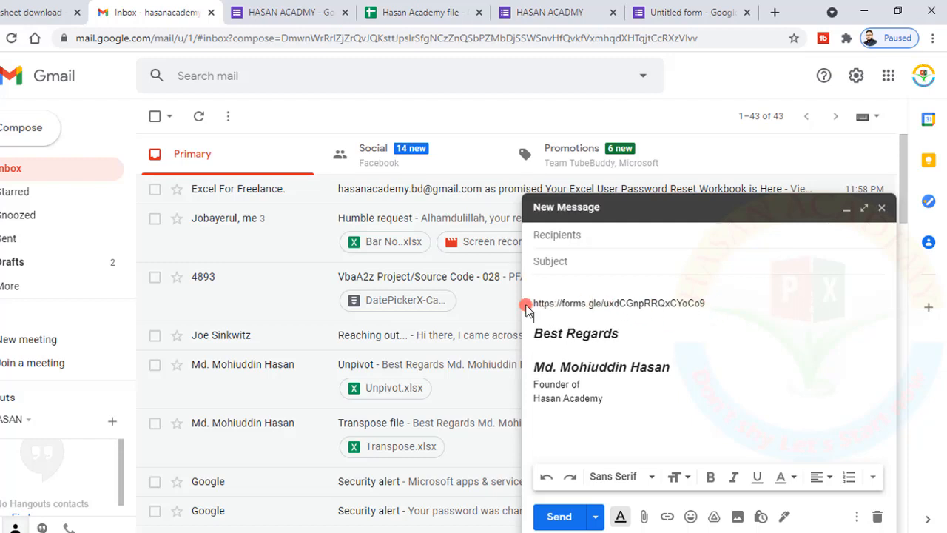
{"action": "left_click", "coordinate": [290, 13]}
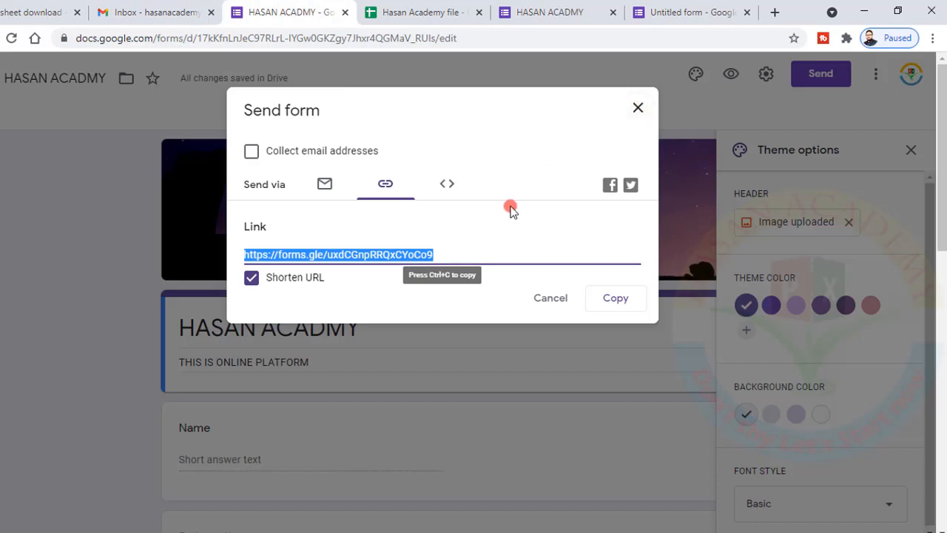
Close the Send form dialog and open the form's respondent preview
{"action": "left_click", "coordinate": [637, 109]}
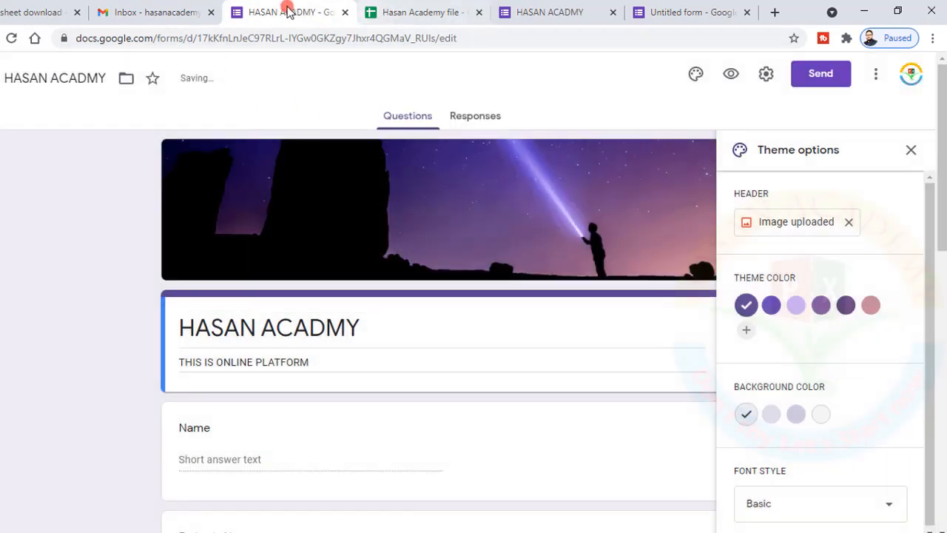
{"action": "left_click", "coordinate": [731, 77]}
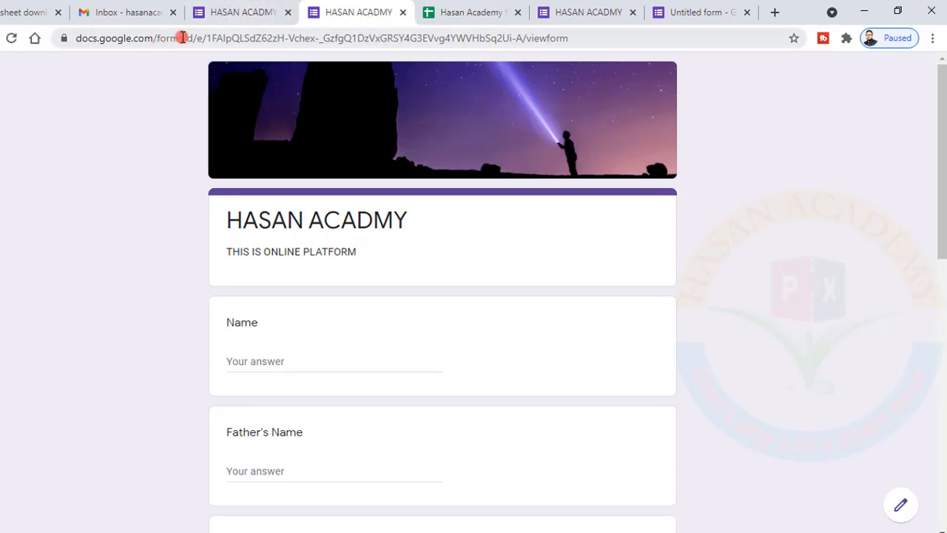
In the form preview, type the respondent's name, the father's name and the mother's name into their answer fields
{"action": "left_click", "coordinate": [120, 14]}
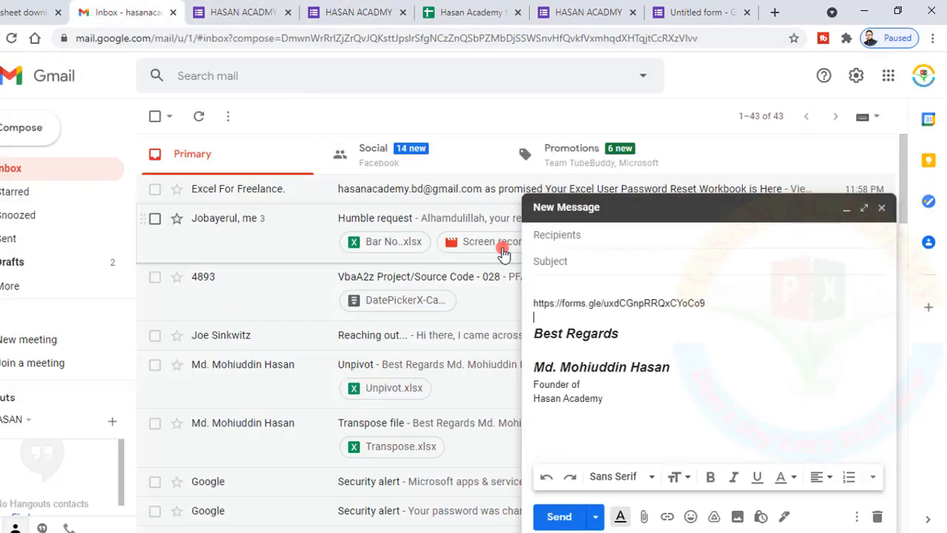
{"action": "left_click", "coordinate": [348, 15]}
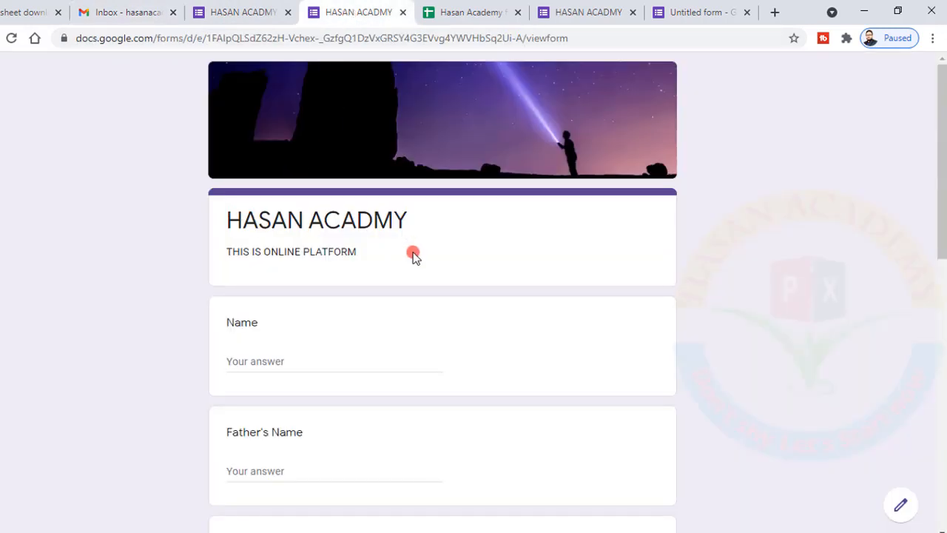
{"action": "left_click", "coordinate": [260, 355]}
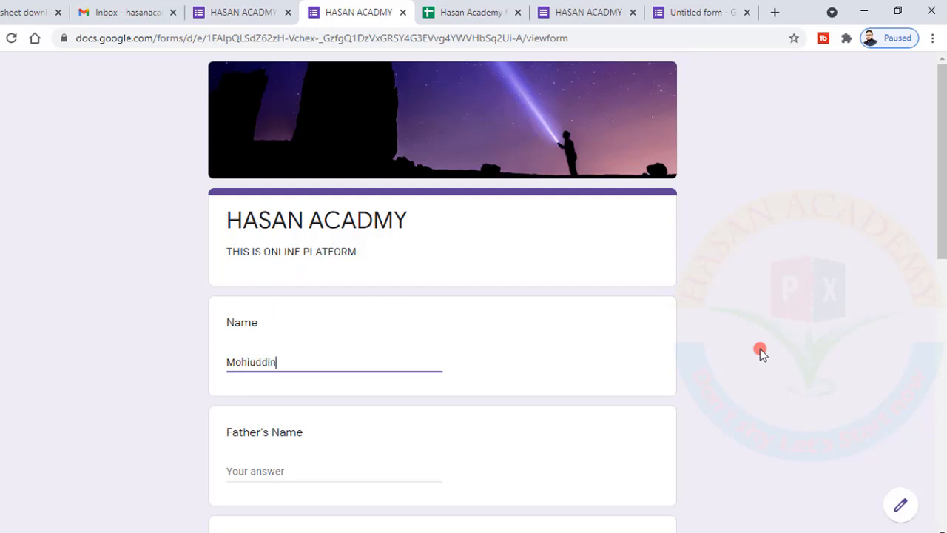
{"action": "left_click", "coordinate": [258, 471]}
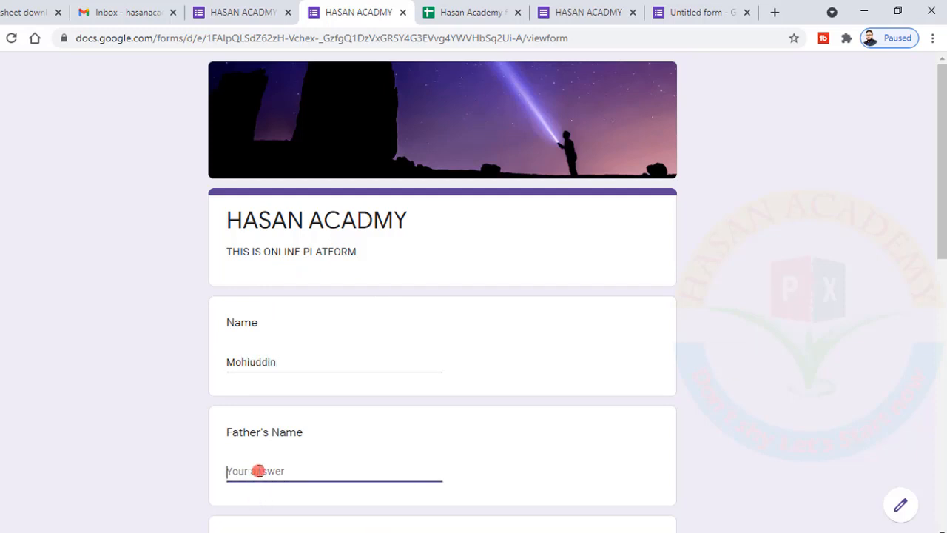
{"action": "type", "text": "Borhanuddin"}
{"action": "scroll", "coordinate": [258, 470], "scroll_direction": "down", "scroll_amount": 4}
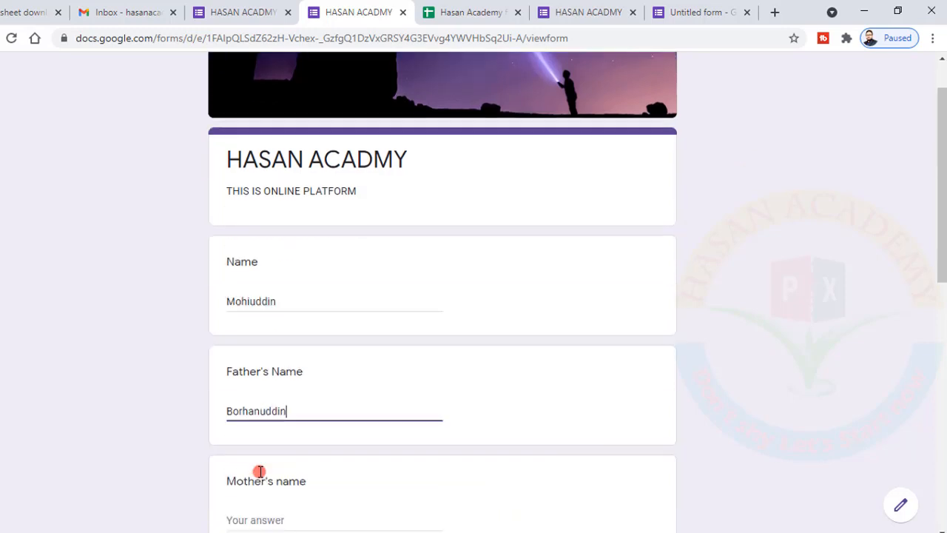
{"action": "left_click", "coordinate": [292, 288]}
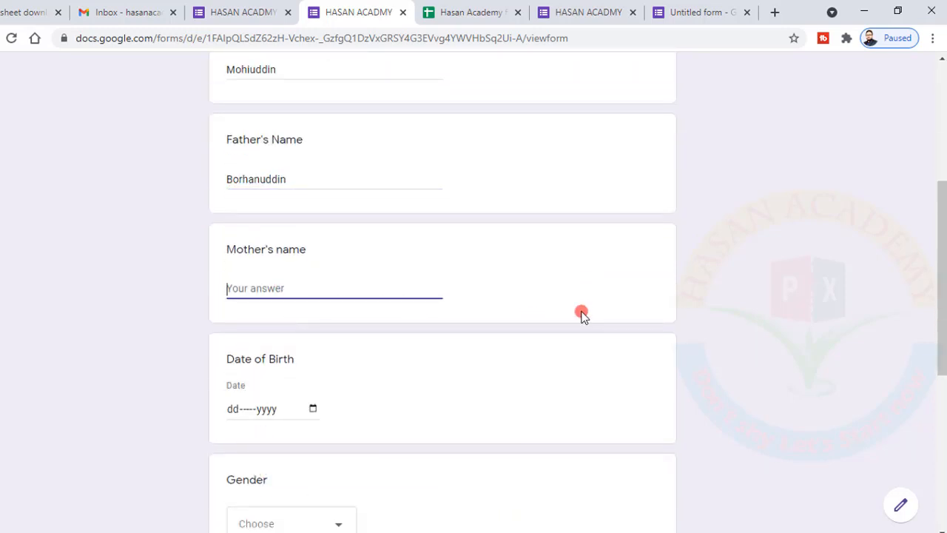
{"action": "left_click", "coordinate": [311, 409]}
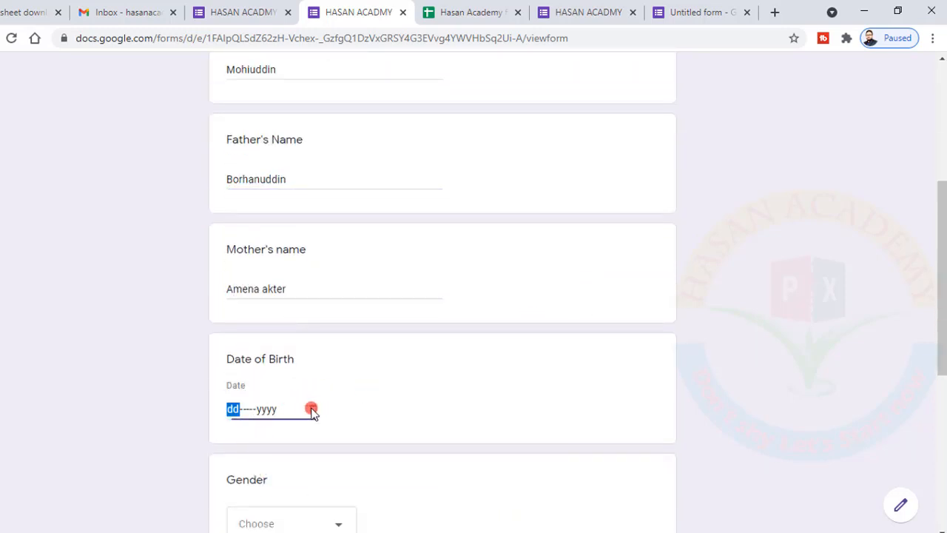
Open the Date of Birth calendar and its month and year list
{"action": "left_click", "coordinate": [309, 410]}
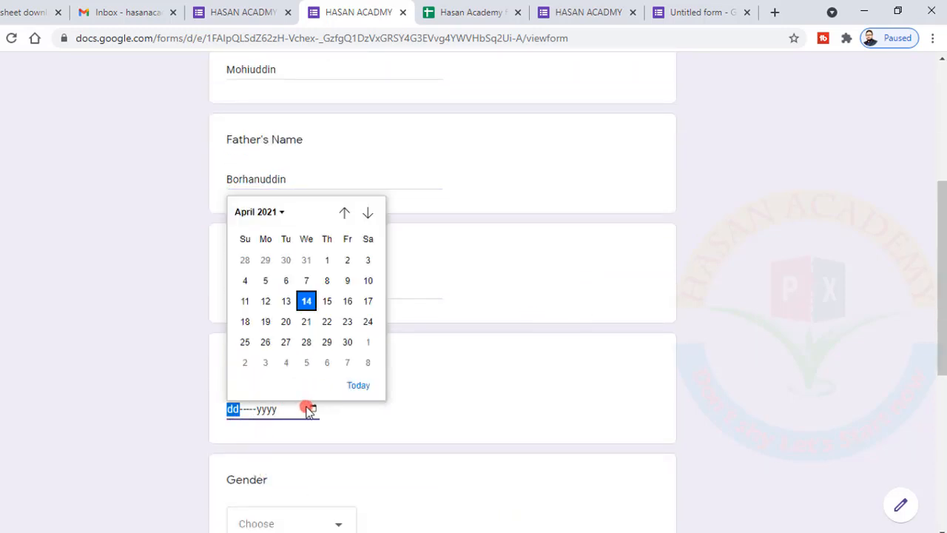
{"action": "left_click", "coordinate": [368, 213]}
{"action": "left_click", "coordinate": [368, 213]}
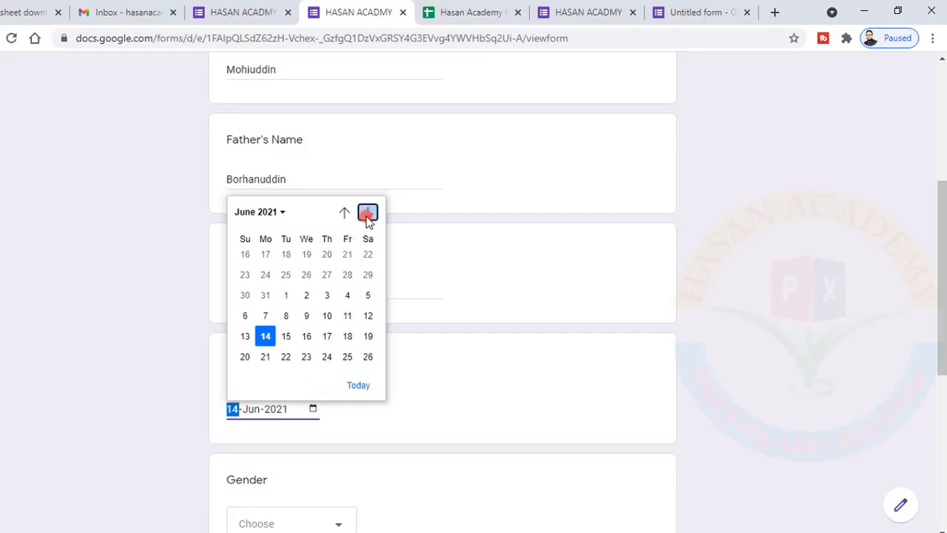
{"action": "left_click", "coordinate": [278, 215]}
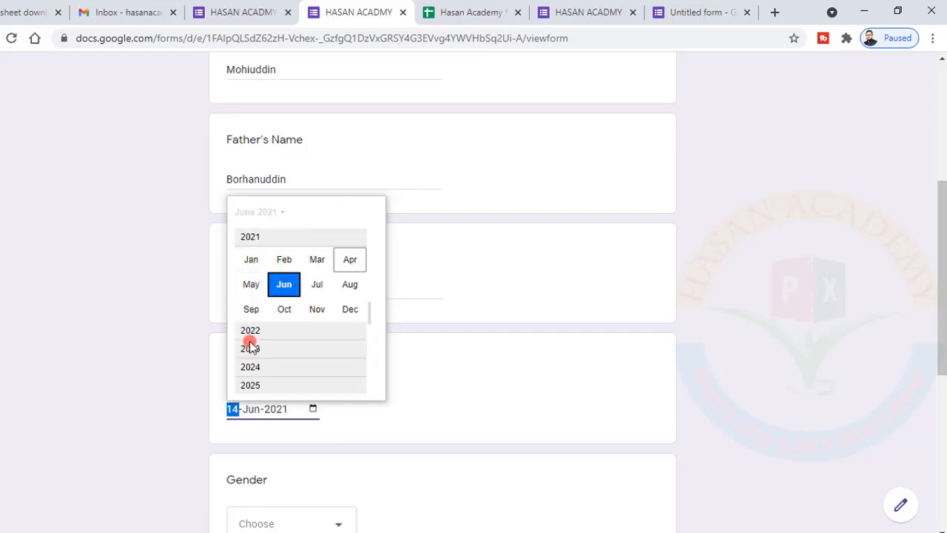
Pick 1983, then December, then the 31st as the Date of Birth
{"action": "scroll", "coordinate": [256, 342], "scroll_direction": "down", "scroll_amount": 2}
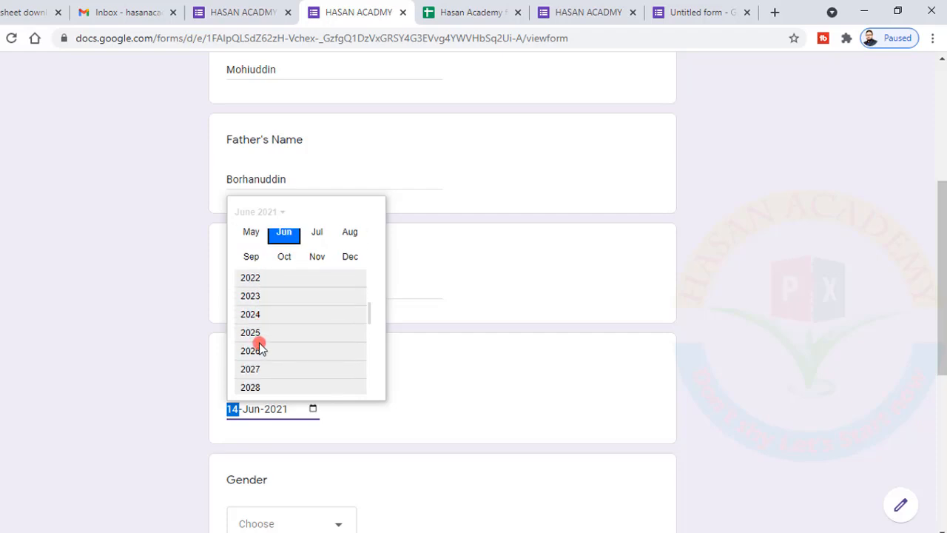
{"action": "scroll", "coordinate": [264, 349], "scroll_direction": "up", "scroll_amount": 1}
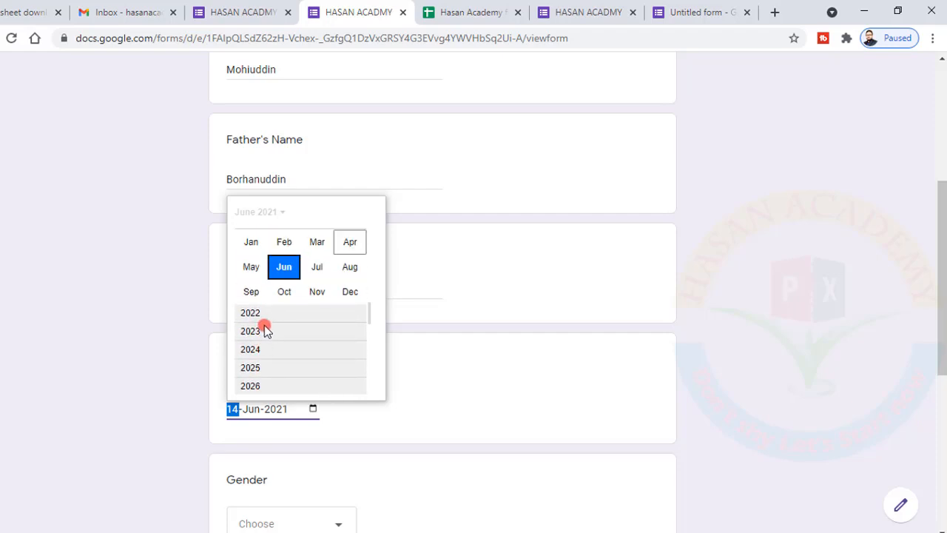
{"action": "scroll", "coordinate": [264, 331], "scroll_direction": "down", "scroll_amount": 2}
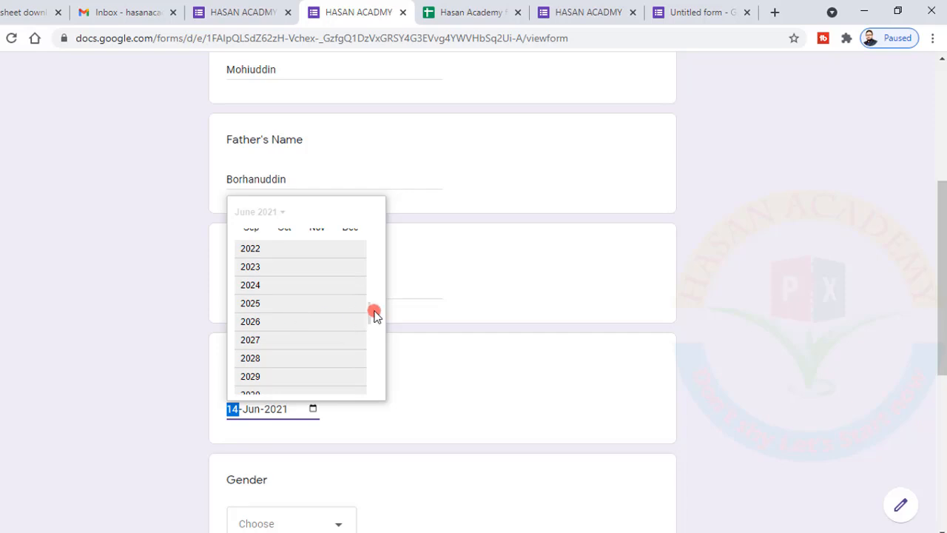
{"action": "scroll", "coordinate": [370, 294], "scroll_direction": "up", "scroll_amount": 4}
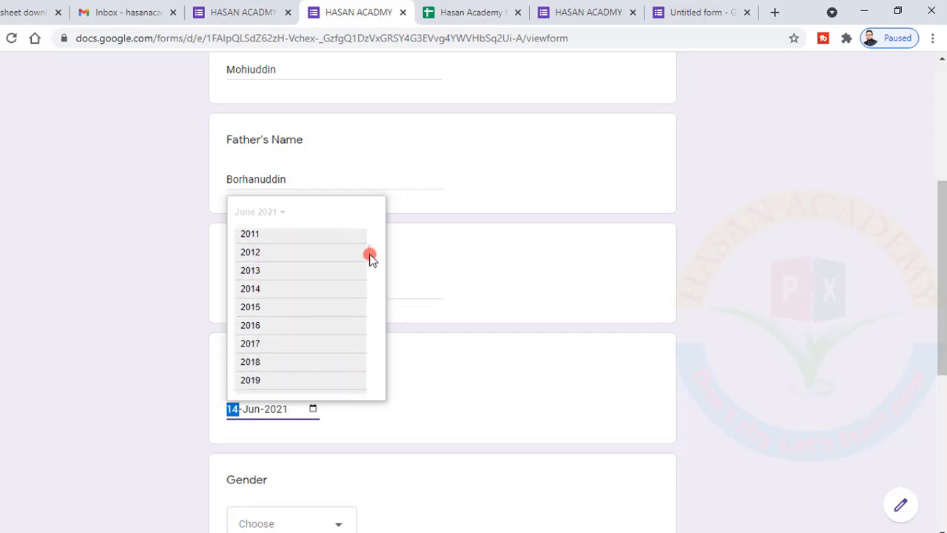
{"action": "scroll", "coordinate": [290, 275], "scroll_direction": "up", "scroll_amount": 1}
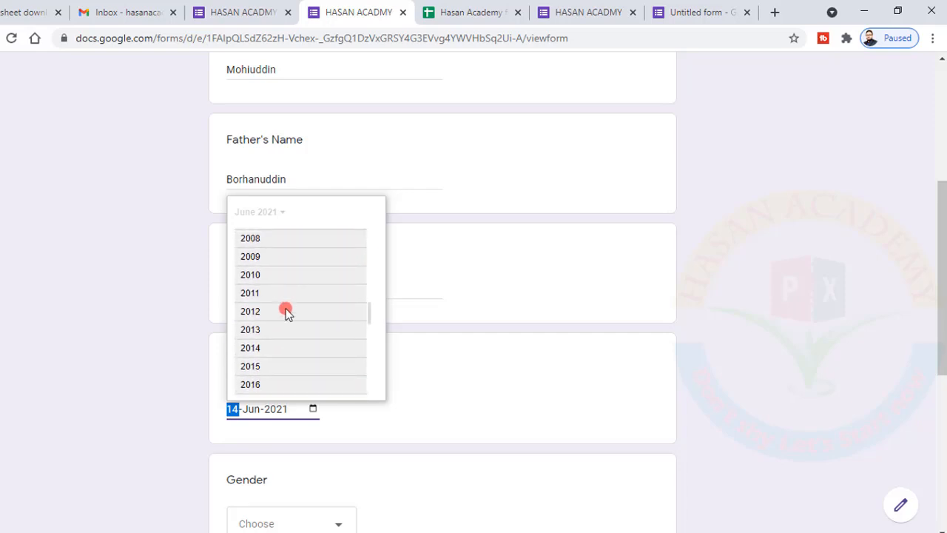
{"action": "scroll", "coordinate": [287, 303], "scroll_direction": "up", "scroll_amount": 3}
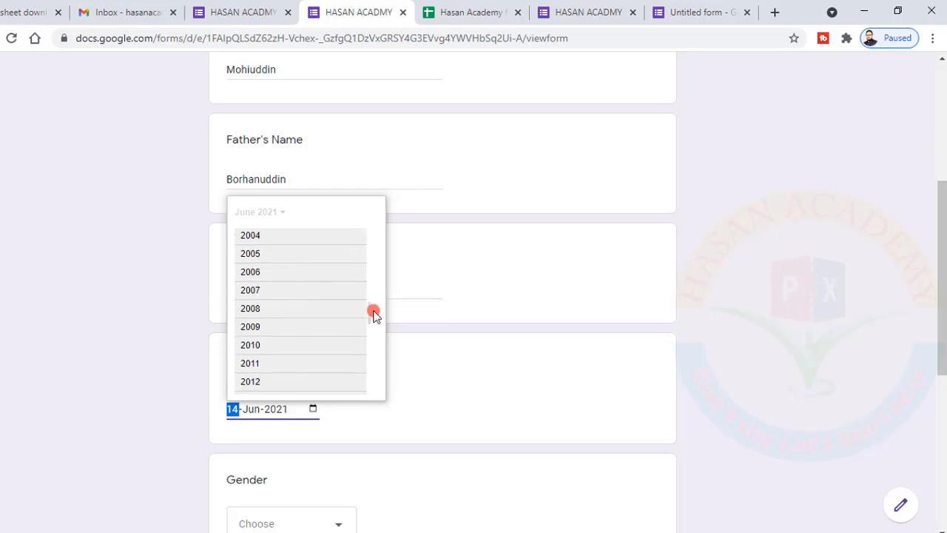
{"action": "scroll", "coordinate": [365, 264], "scroll_direction": "up", "scroll_amount": 10}
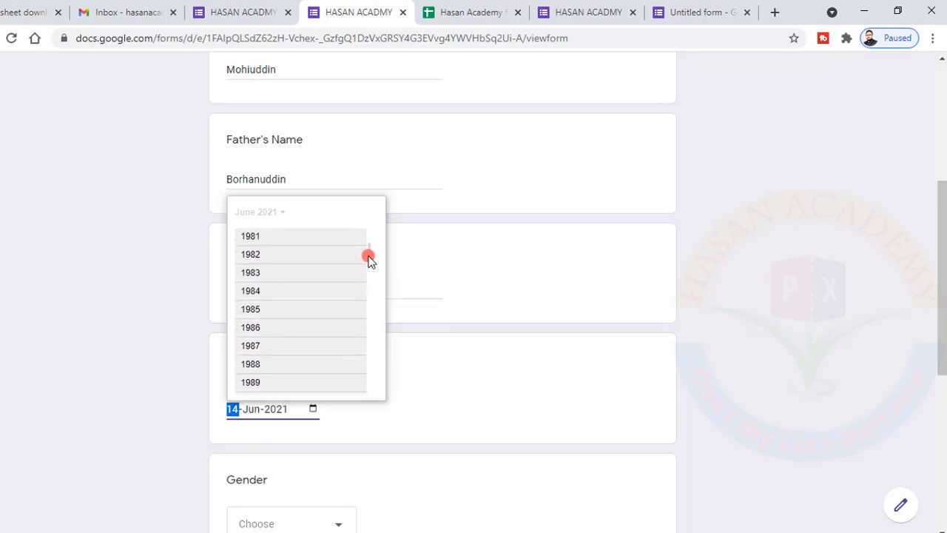
{"action": "left_click_drag", "start_coordinate": [368, 268], "coordinate": [369, 280]}
{"action": "scroll", "coordinate": [298, 321], "scroll_direction": "down", "scroll_amount": 2}
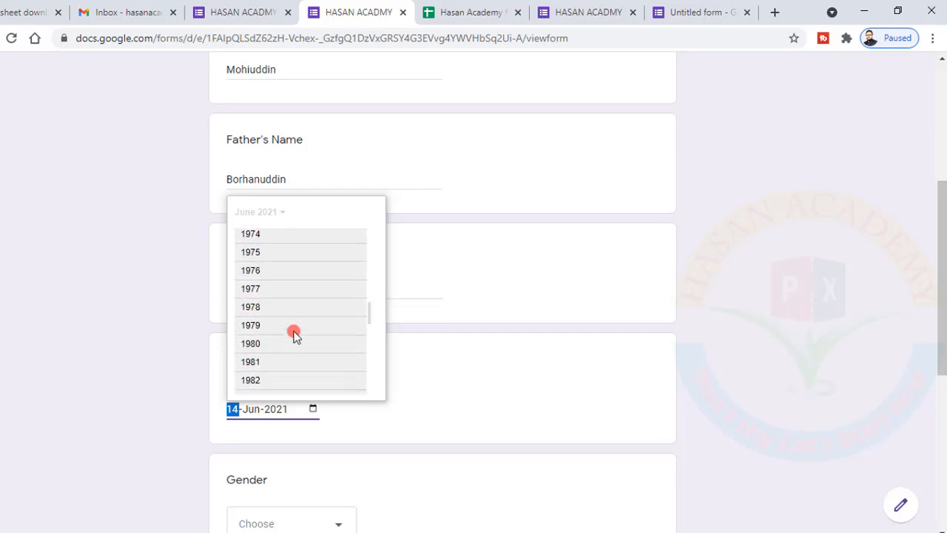
{"action": "scroll", "coordinate": [256, 381], "scroll_direction": "down", "scroll_amount": 1}
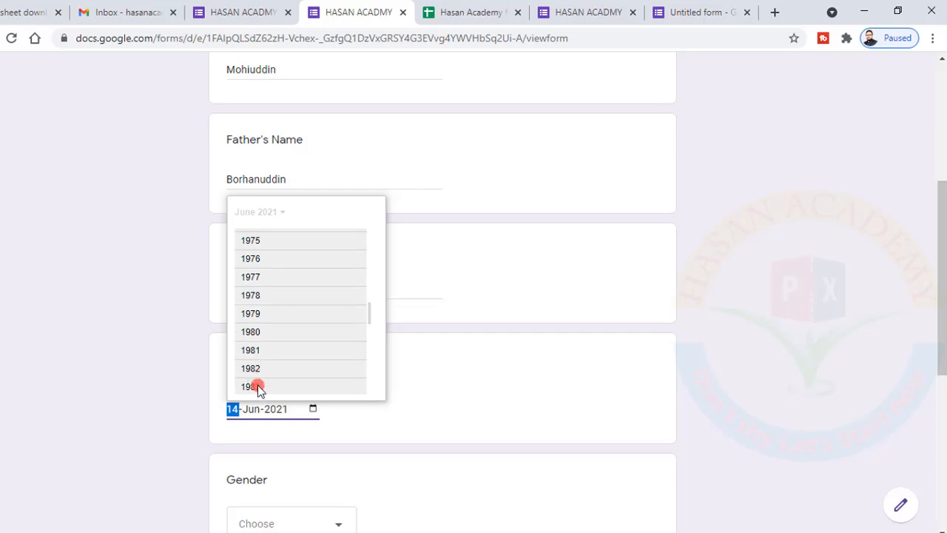
{"action": "left_click", "coordinate": [257, 388]}
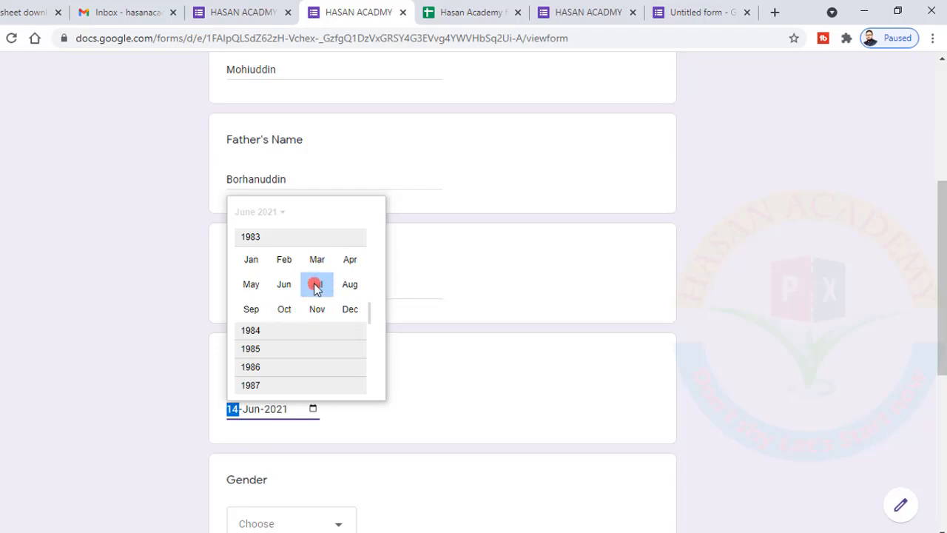
{"action": "left_click", "coordinate": [350, 310]}
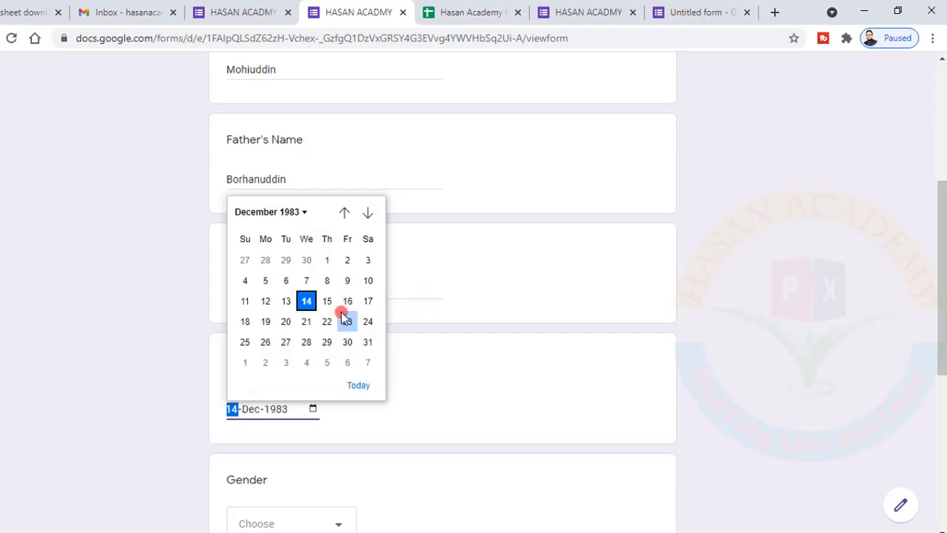
{"action": "left_click", "coordinate": [368, 341]}
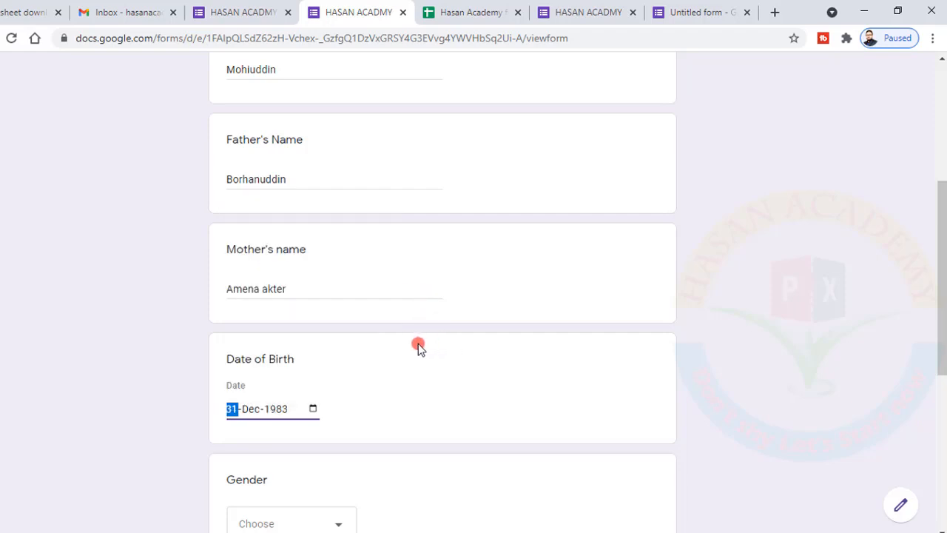
Answer the Gender question with Male
{"action": "scroll", "coordinate": [418, 348], "scroll_direction": "down", "scroll_amount": 3}
{"action": "left_click", "coordinate": [339, 303]}
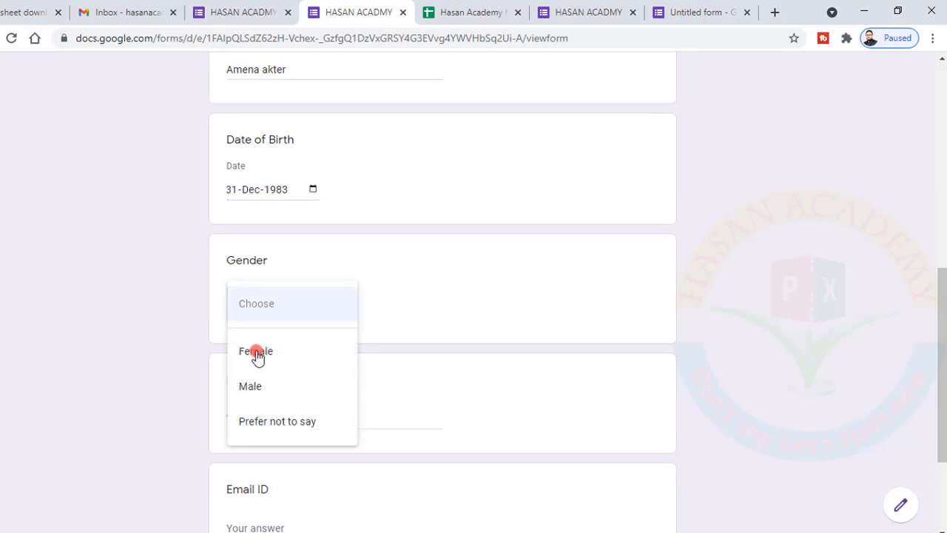
{"action": "left_click", "coordinate": [249, 386]}
Fill in the Email ID answer and submit the completed form
{"action": "scroll", "coordinate": [377, 325], "scroll_direction": "down", "scroll_amount": 2}
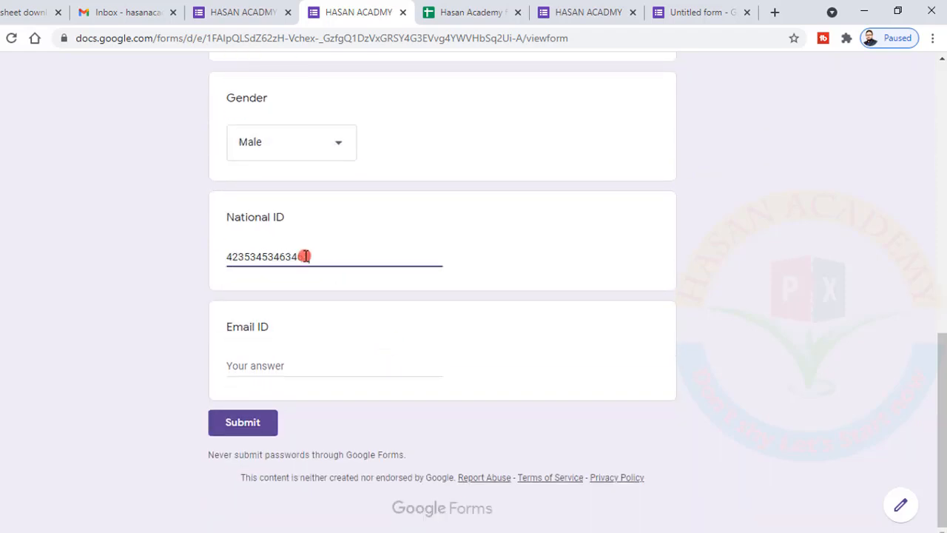
{"action": "left_click", "coordinate": [280, 363]}
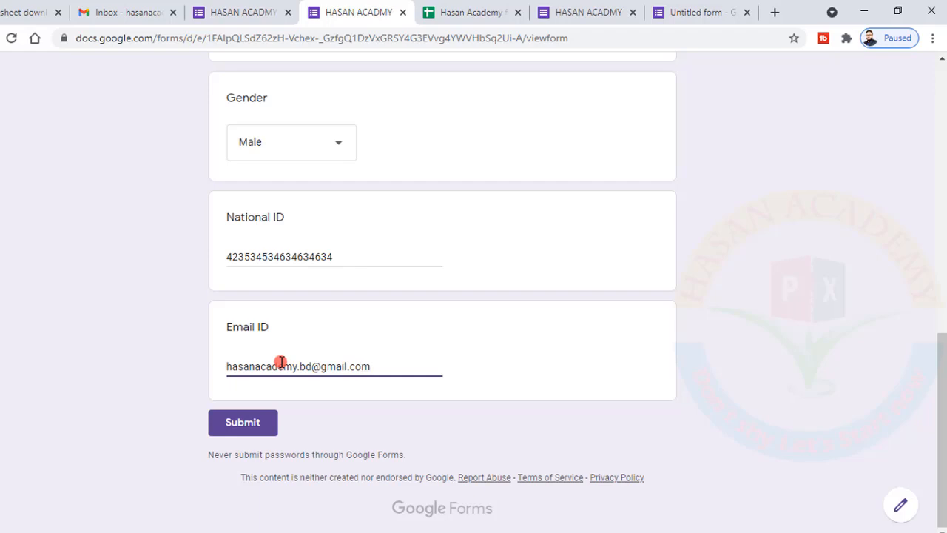
{"action": "left_click", "coordinate": [243, 423]}
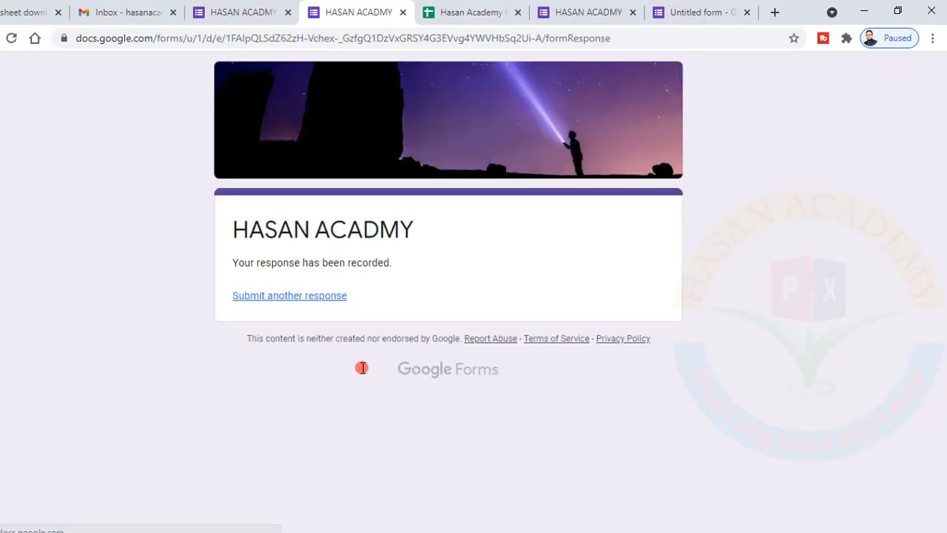
Check the newly submitted response row in the linked spreadsheet
{"action": "left_click", "coordinate": [476, 10]}
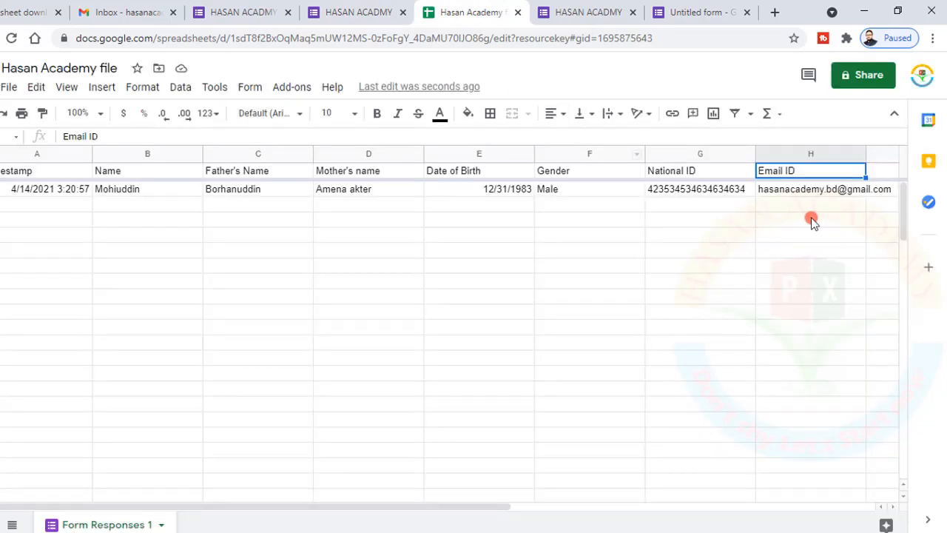
{"action": "left_click", "coordinate": [812, 220]}
{"action": "left_click", "coordinate": [355, 13]}
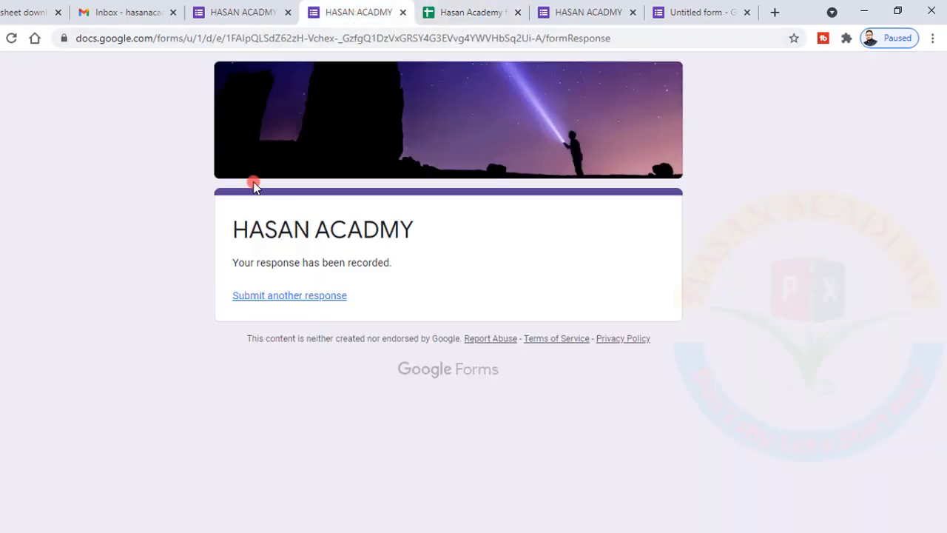
Preview the blank form from the editor, then return to the Hasan Academy spreadsheet
{"action": "left_click", "coordinate": [230, 12]}
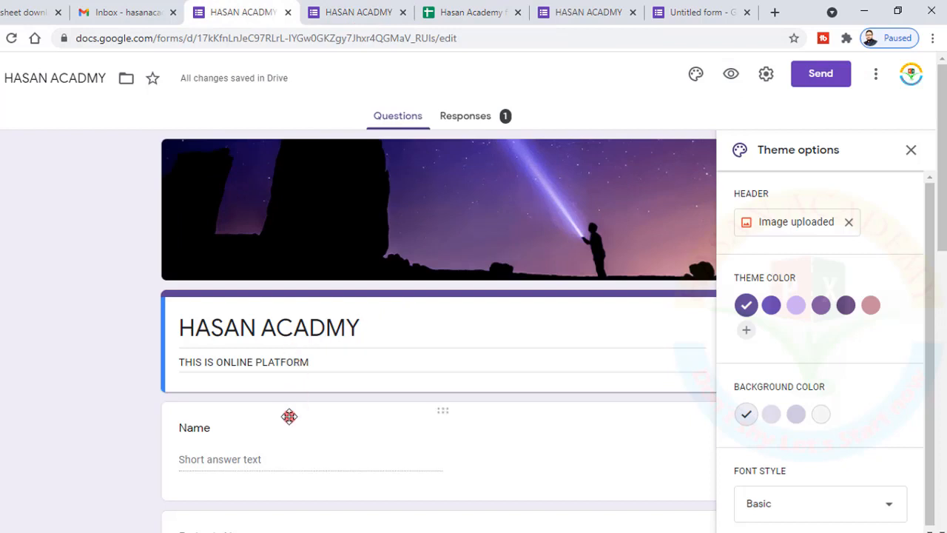
{"action": "left_click", "coordinate": [731, 74]}
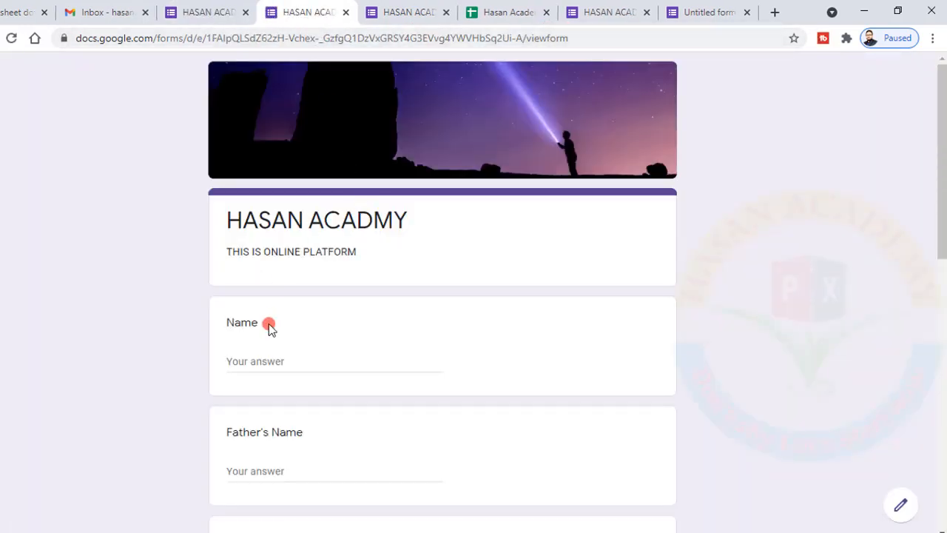
{"action": "left_click", "coordinate": [507, 12]}
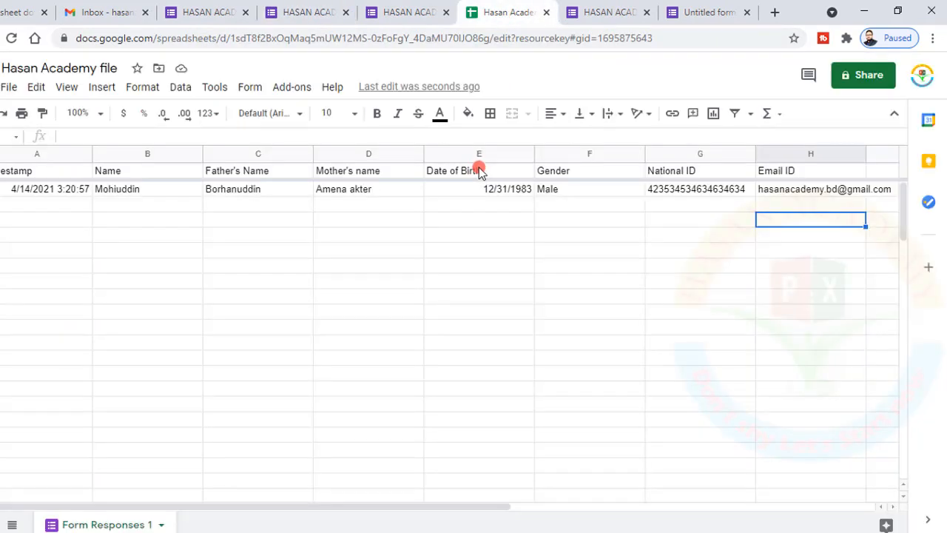
{"action": "left_click", "coordinate": [239, 263]}
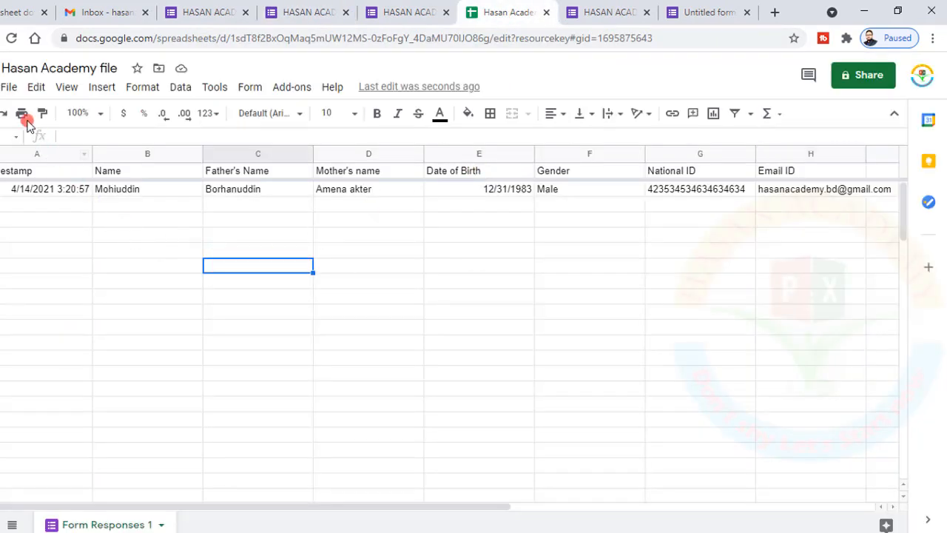
{"action": "left_click", "coordinate": [9, 87]}
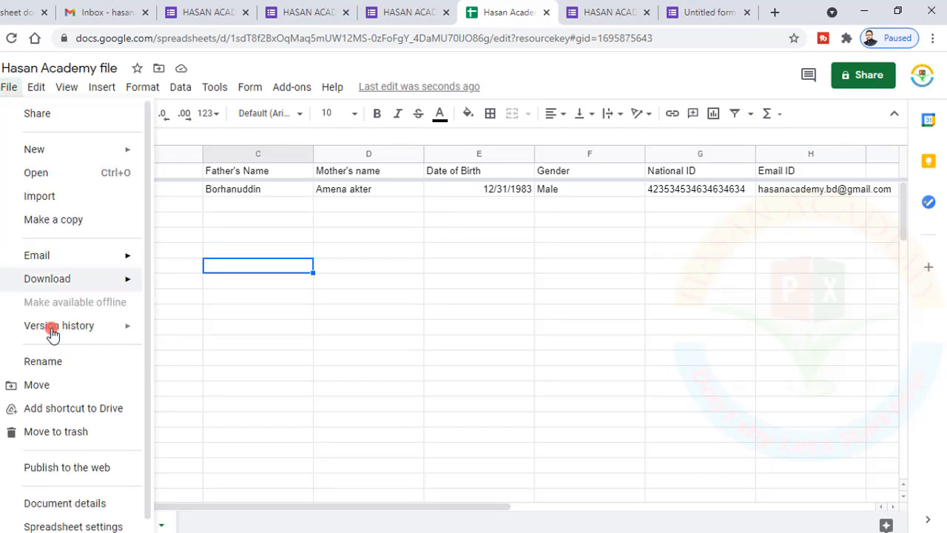
{"action": "mouse_move", "coordinate": [42, 284]}
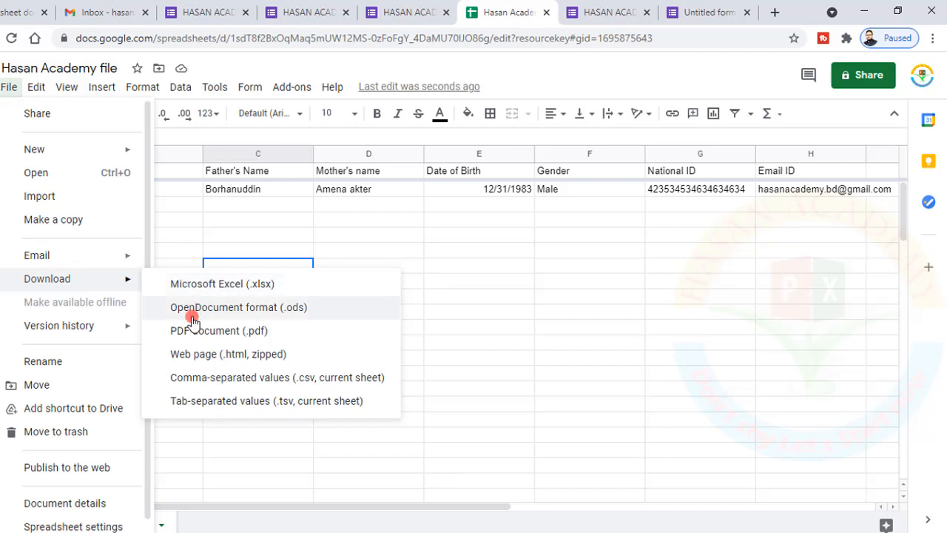
{"action": "left_click", "coordinate": [592, 298]}
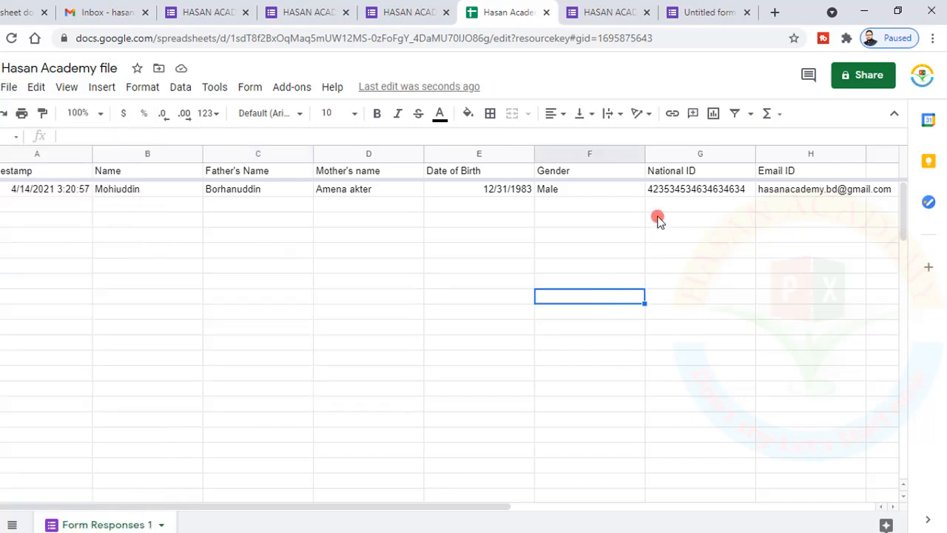
{"action": "left_click", "coordinate": [684, 191]}
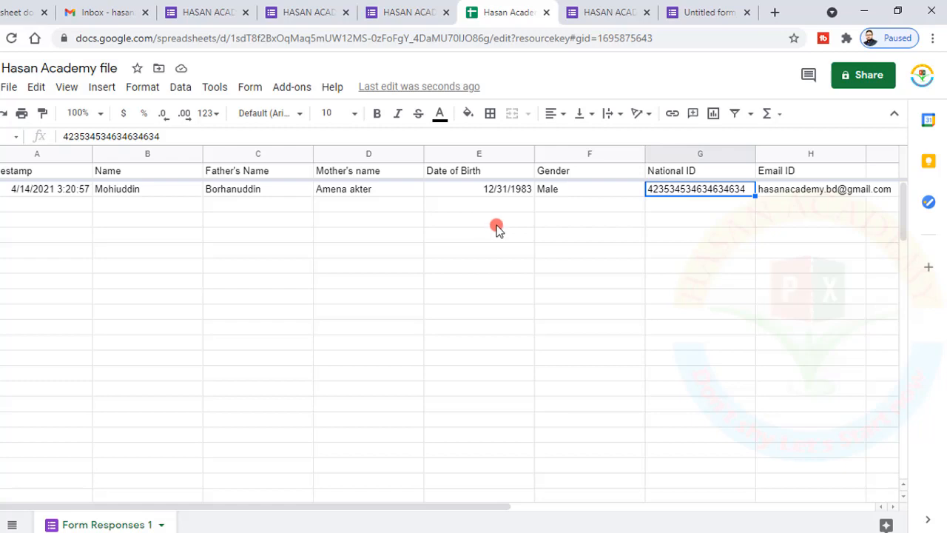
Open the editor's Responses tab to view the summary of the 1 recorded response
{"action": "left_click", "coordinate": [230, 11]}
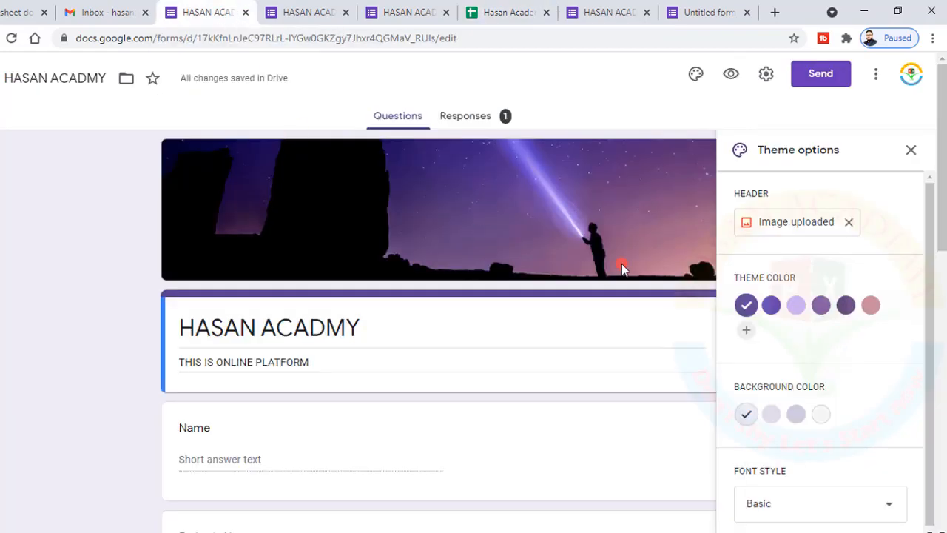
{"action": "scroll", "coordinate": [622, 268], "scroll_direction": "down", "scroll_amount": 8}
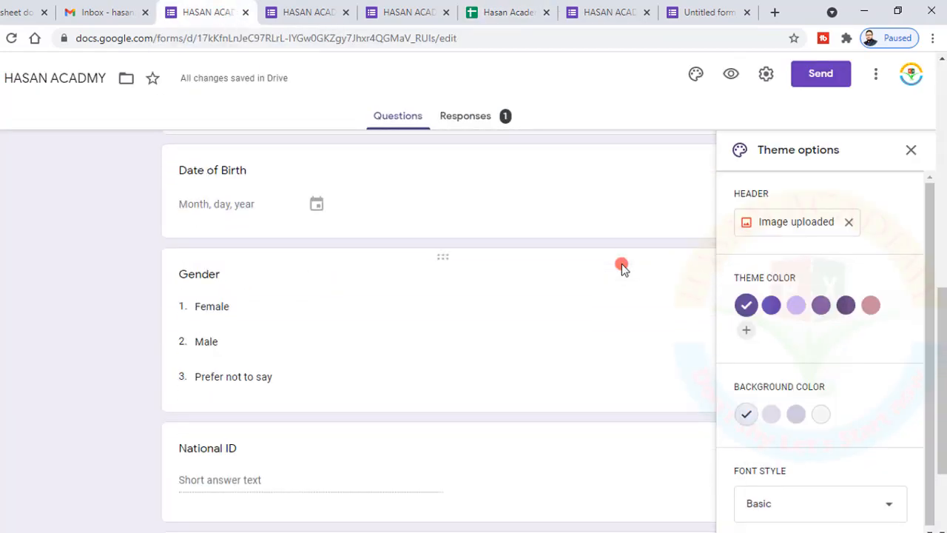
{"action": "scroll", "coordinate": [621, 268], "scroll_direction": "up", "scroll_amount": 8}
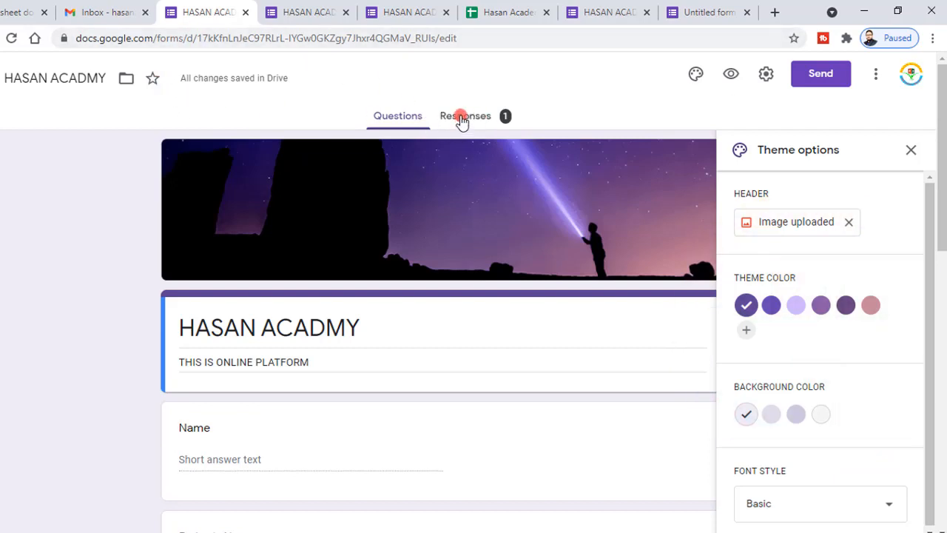
{"action": "left_click", "coordinate": [462, 118]}
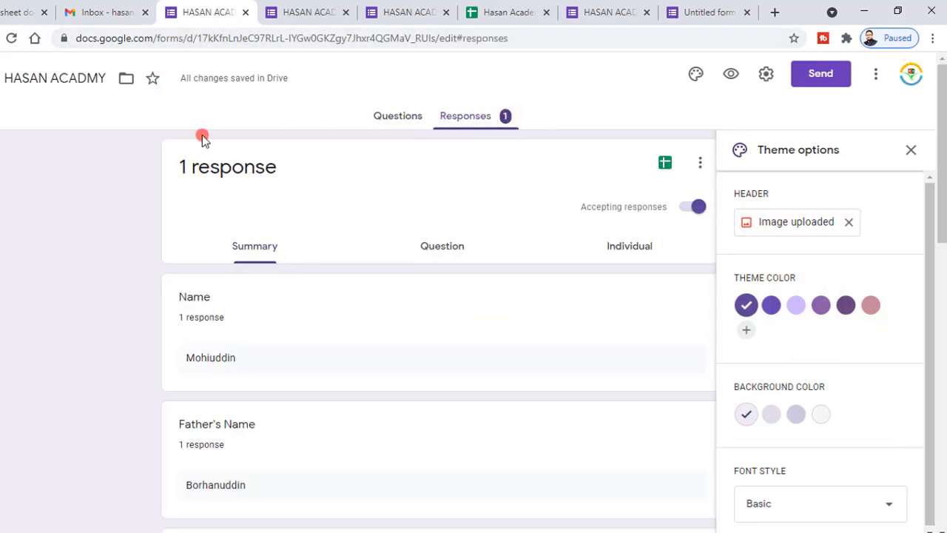
{"action": "left_click", "coordinate": [399, 122]}
{"action": "left_click", "coordinate": [474, 121]}
{"action": "left_click", "coordinate": [482, 14]}
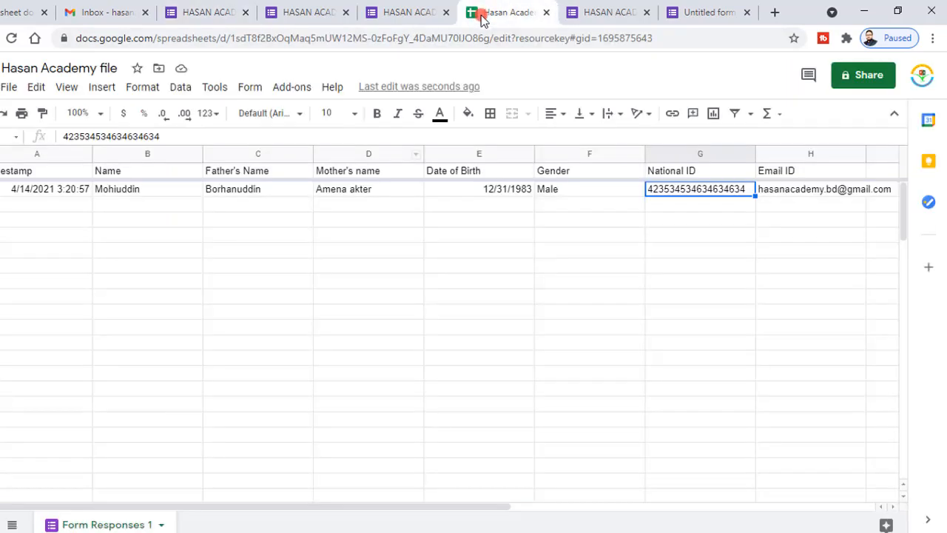
{"action": "left_click", "coordinate": [408, 14]}
{"action": "left_click", "coordinate": [222, 13]}
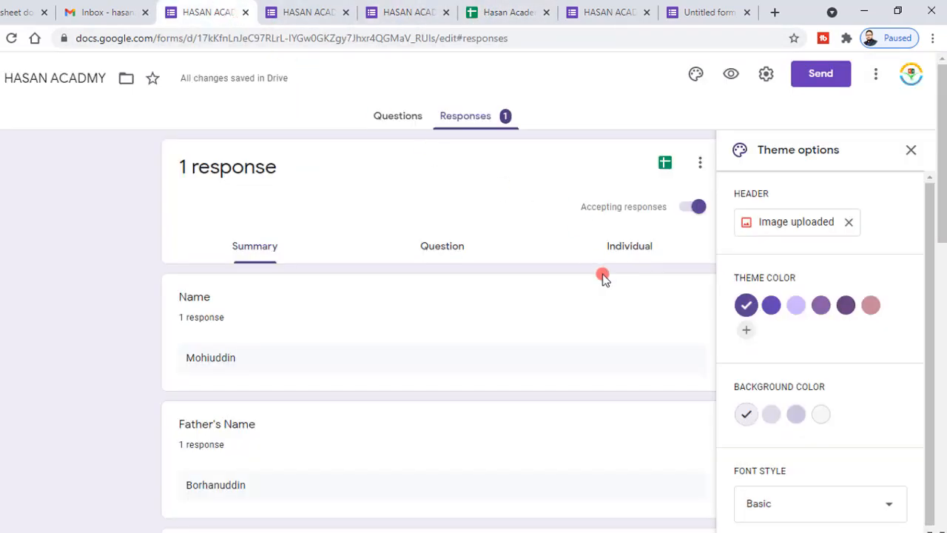